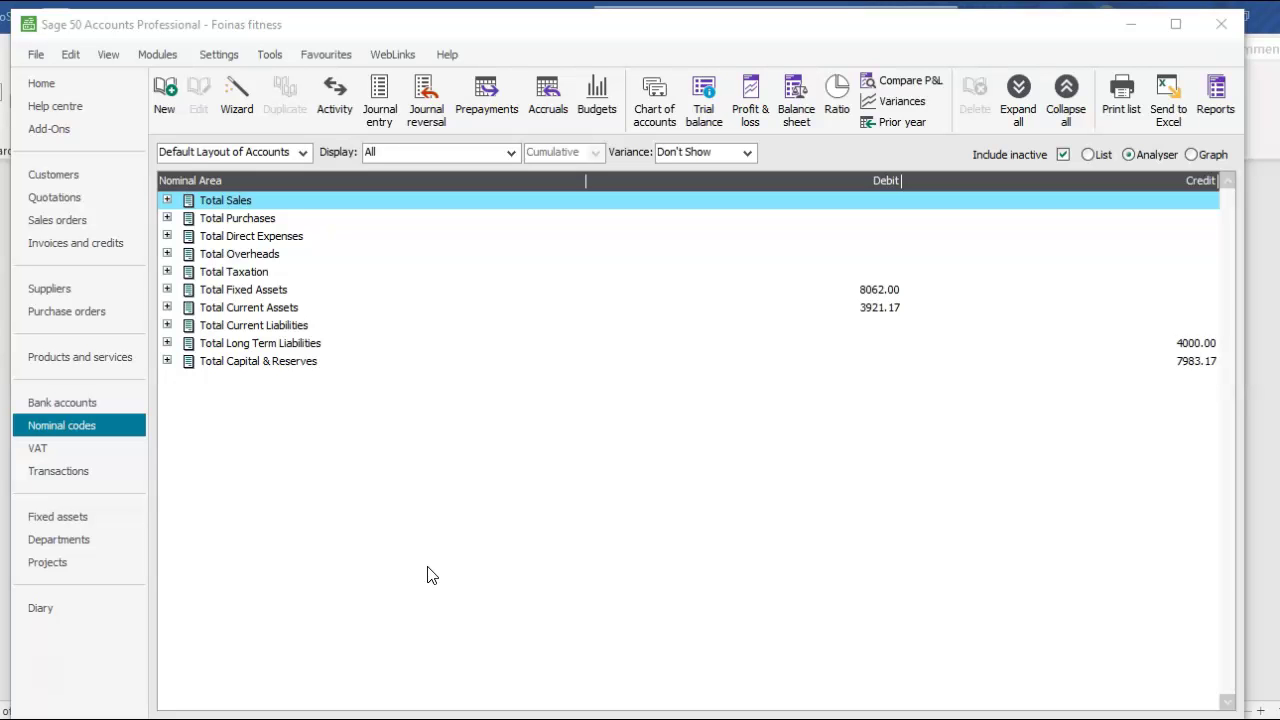
Switch to the Word task document and examine the April bank statement transactions and the notes on VAT.
click(544, 718)
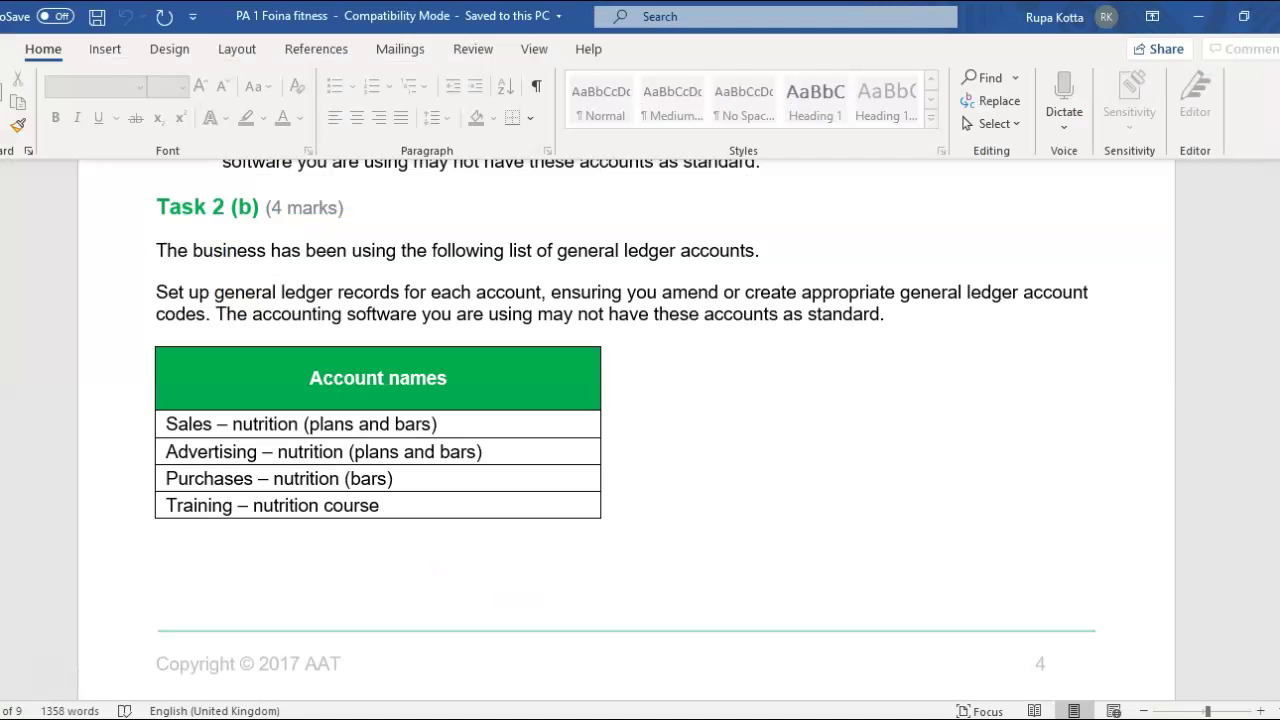
scroll(640, 420, down, 6)
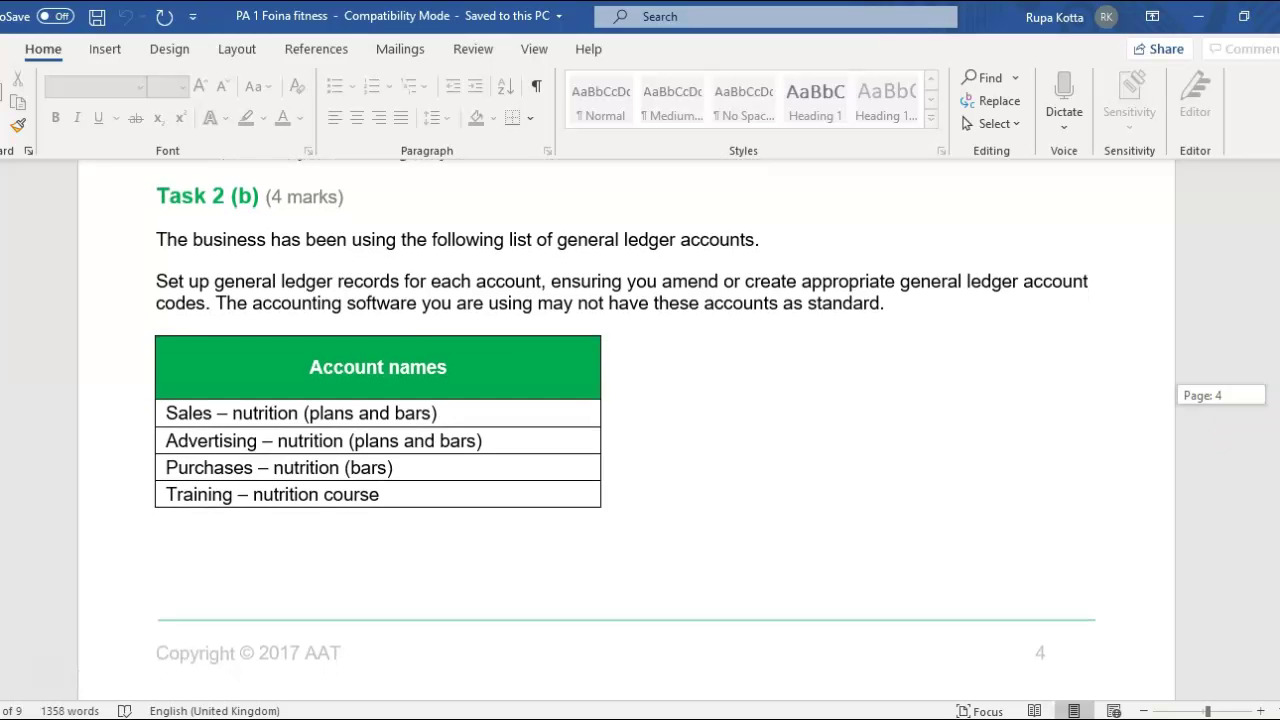
scroll(640, 430, down, 3)
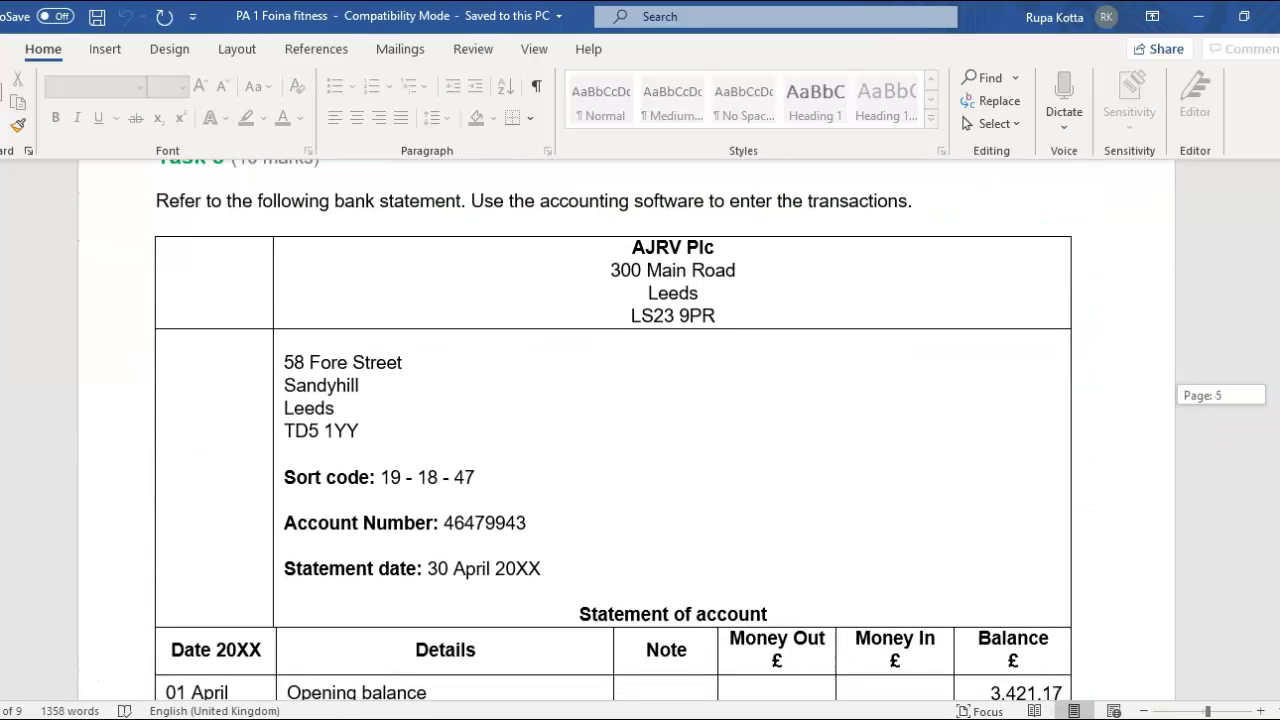
scroll(640, 430, down, 10)
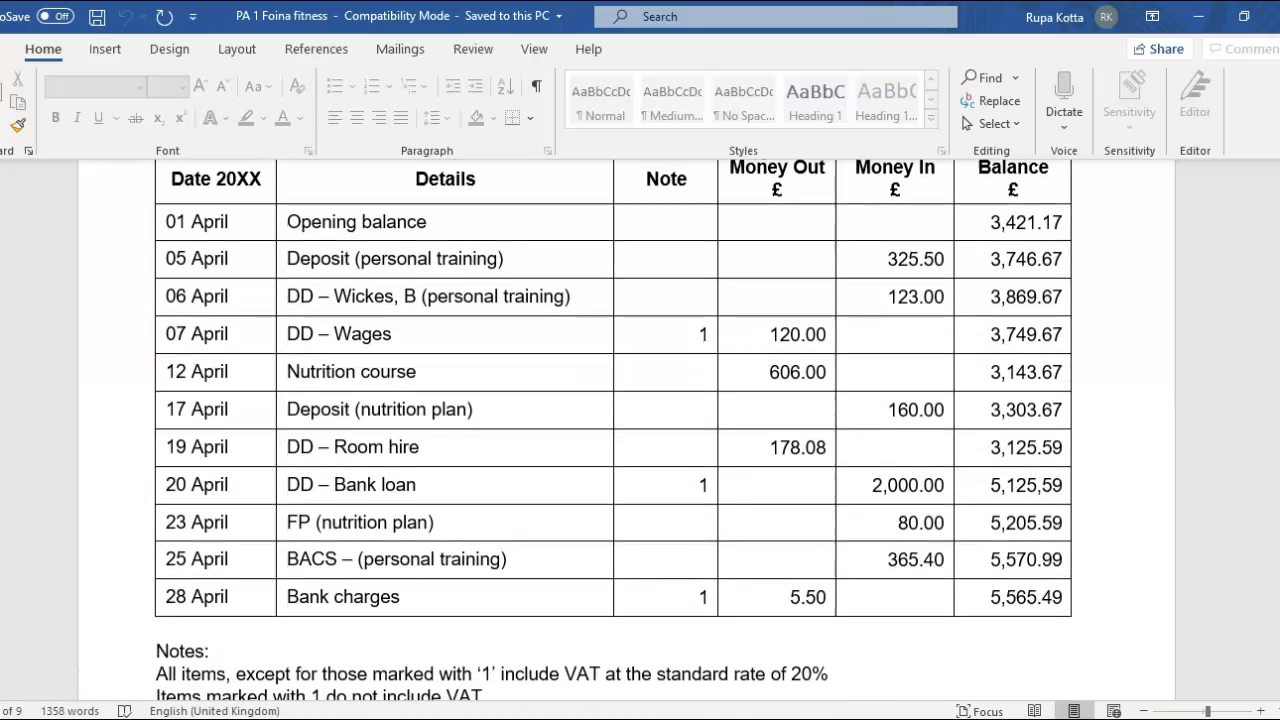
scroll(613, 430, up, 1)
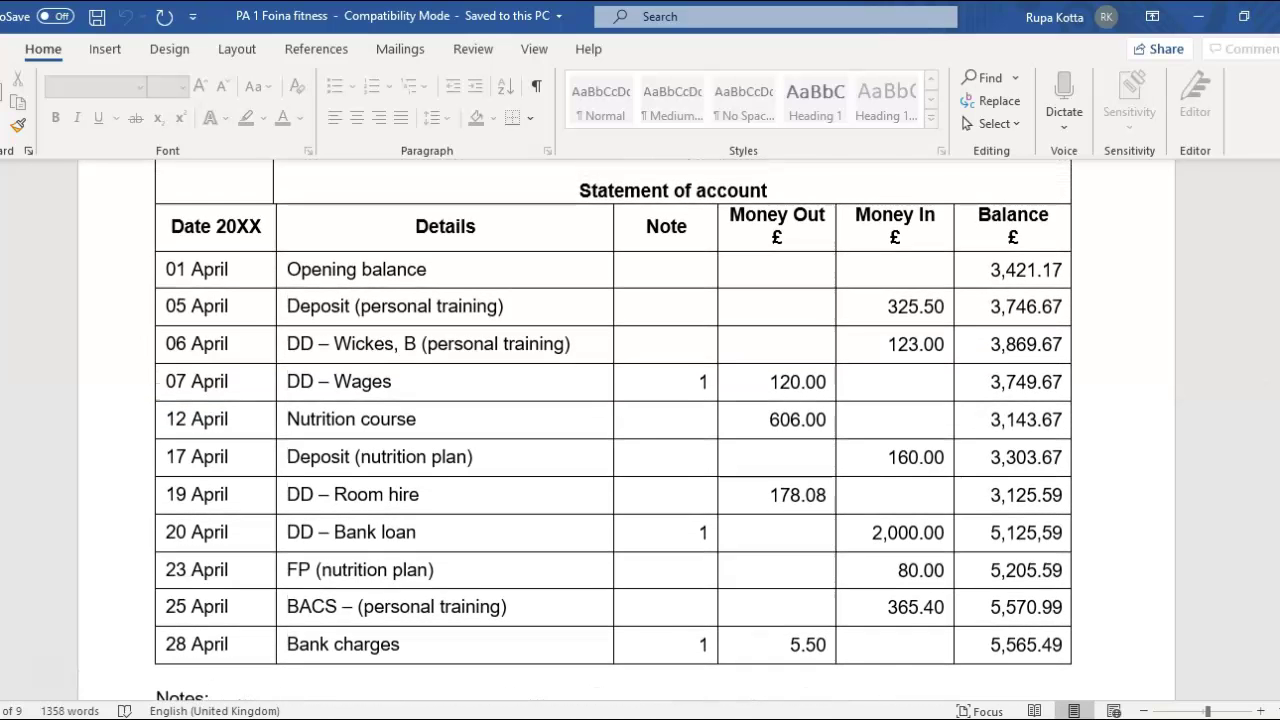
click(1148, 544)
scroll(613, 434, down, 2)
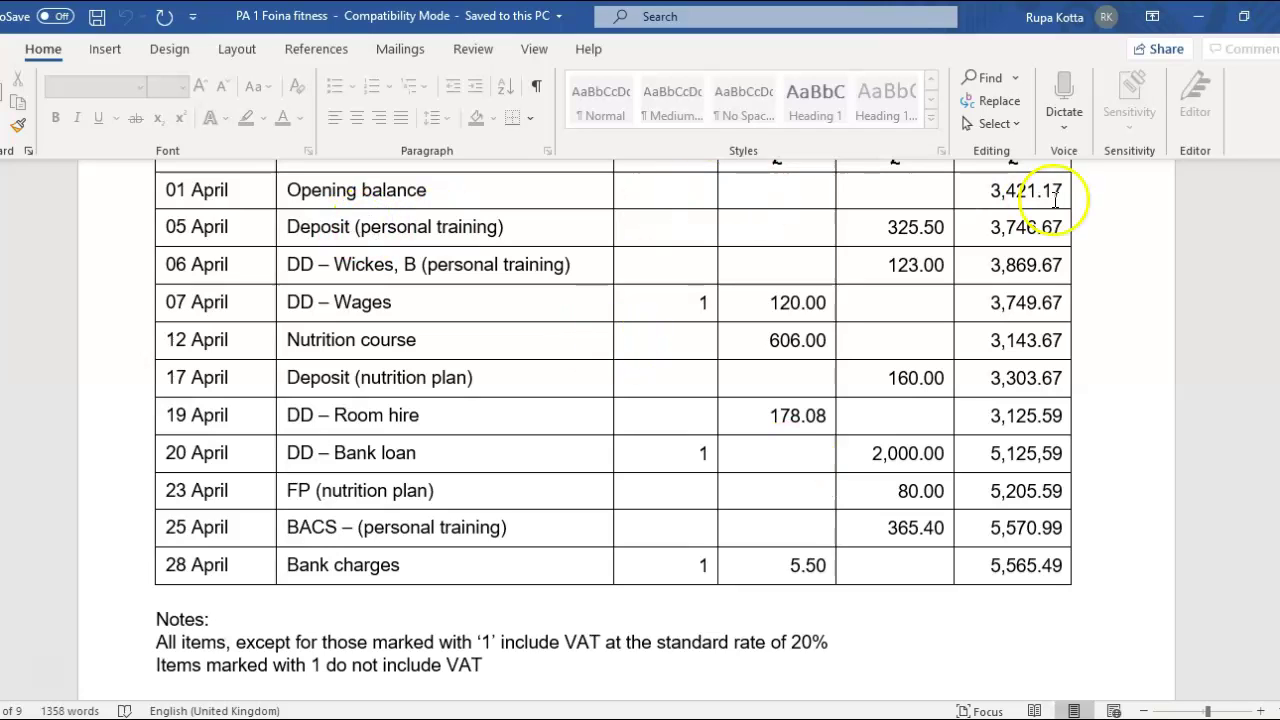
scroll(1247, 195, up, 1)
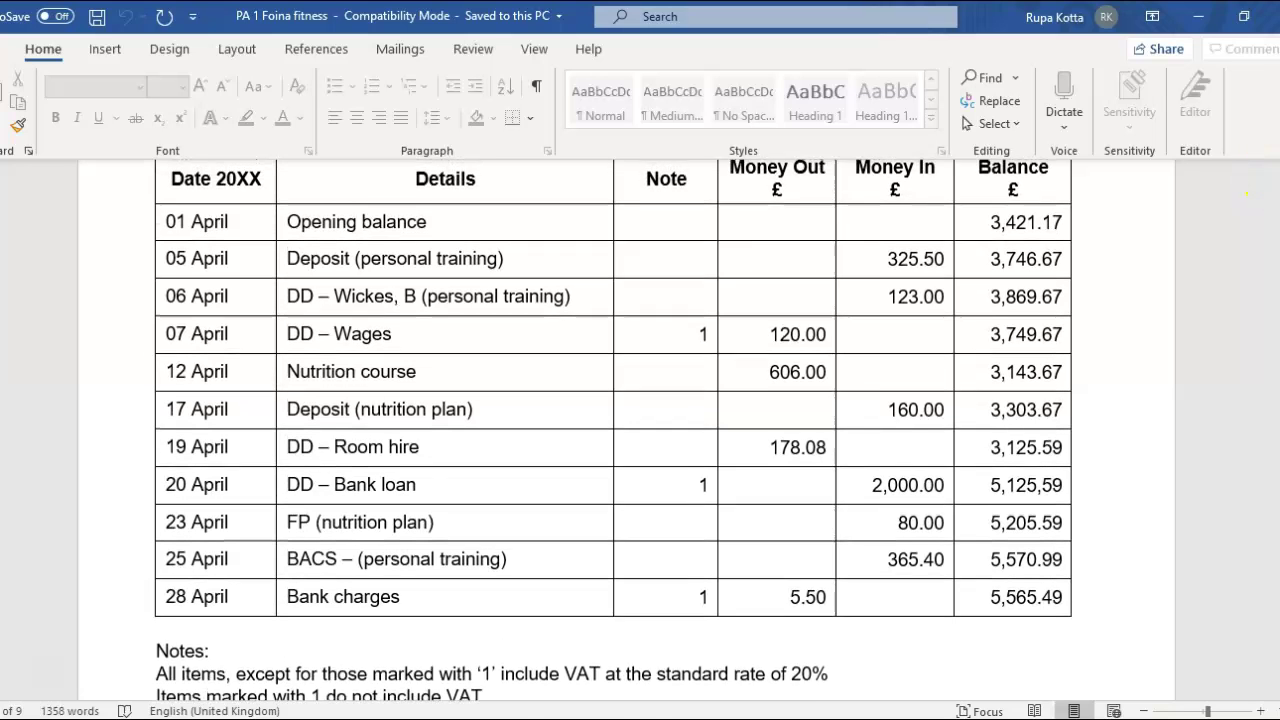
scroll(1247, 195, up, 1)
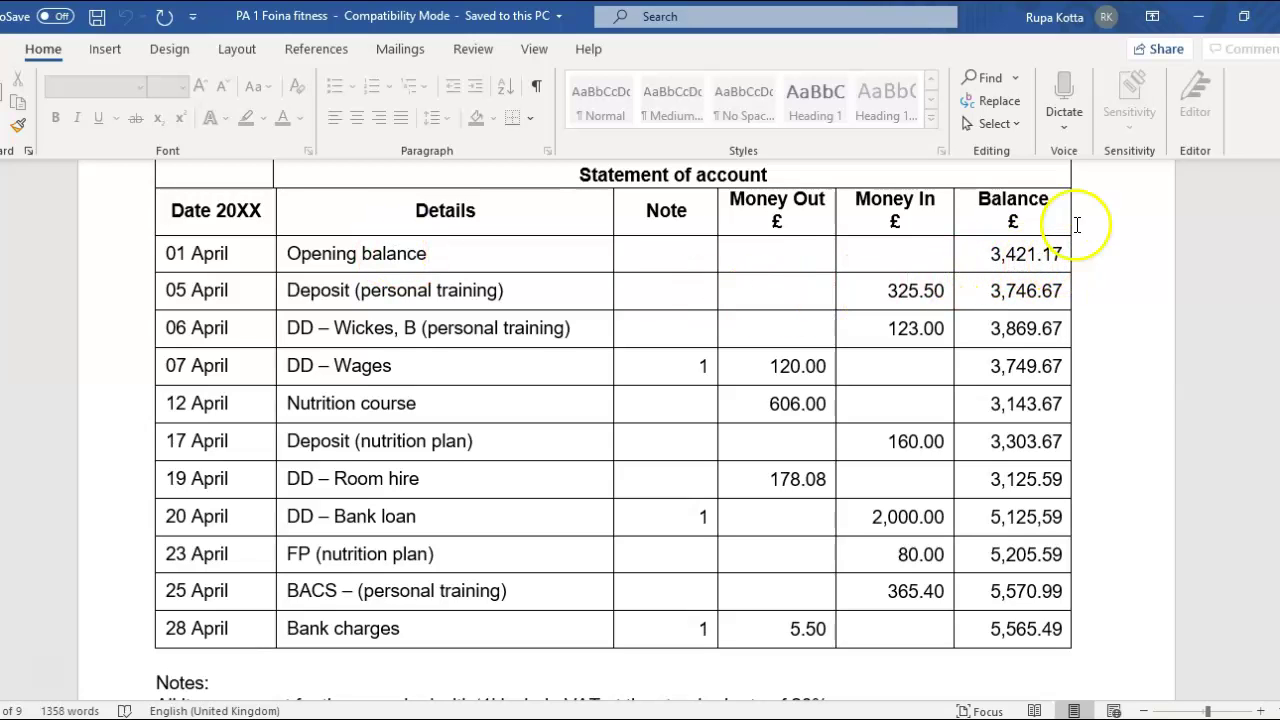
Return to Sage 50 Accounts and open the bank accounts list, comparing it with the Word bank statement.
click(1197, 24)
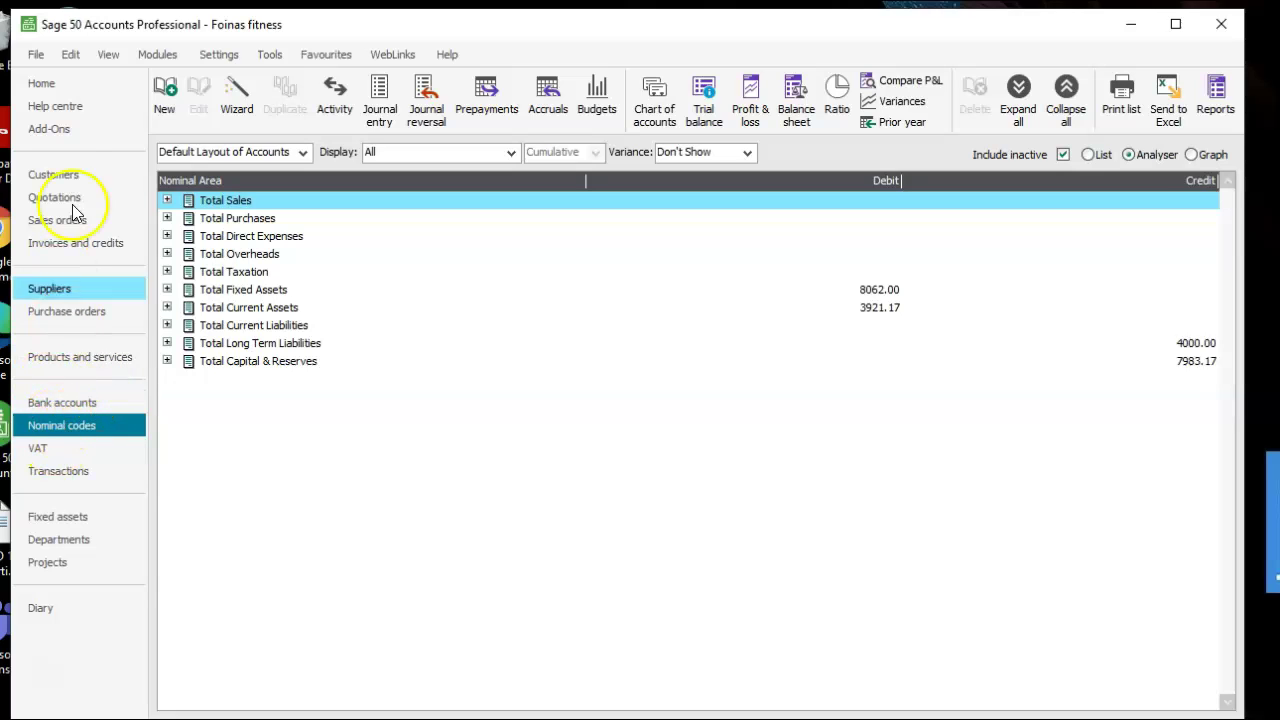
click(65, 408)
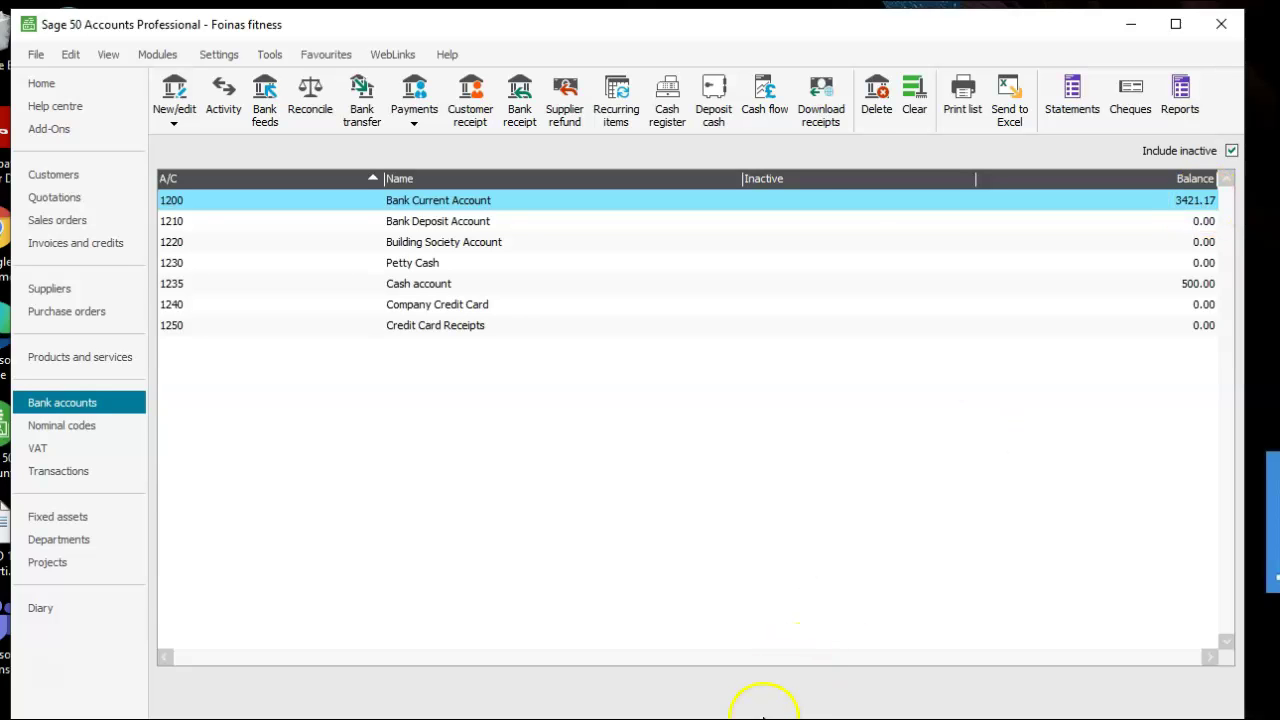
click(615, 718)
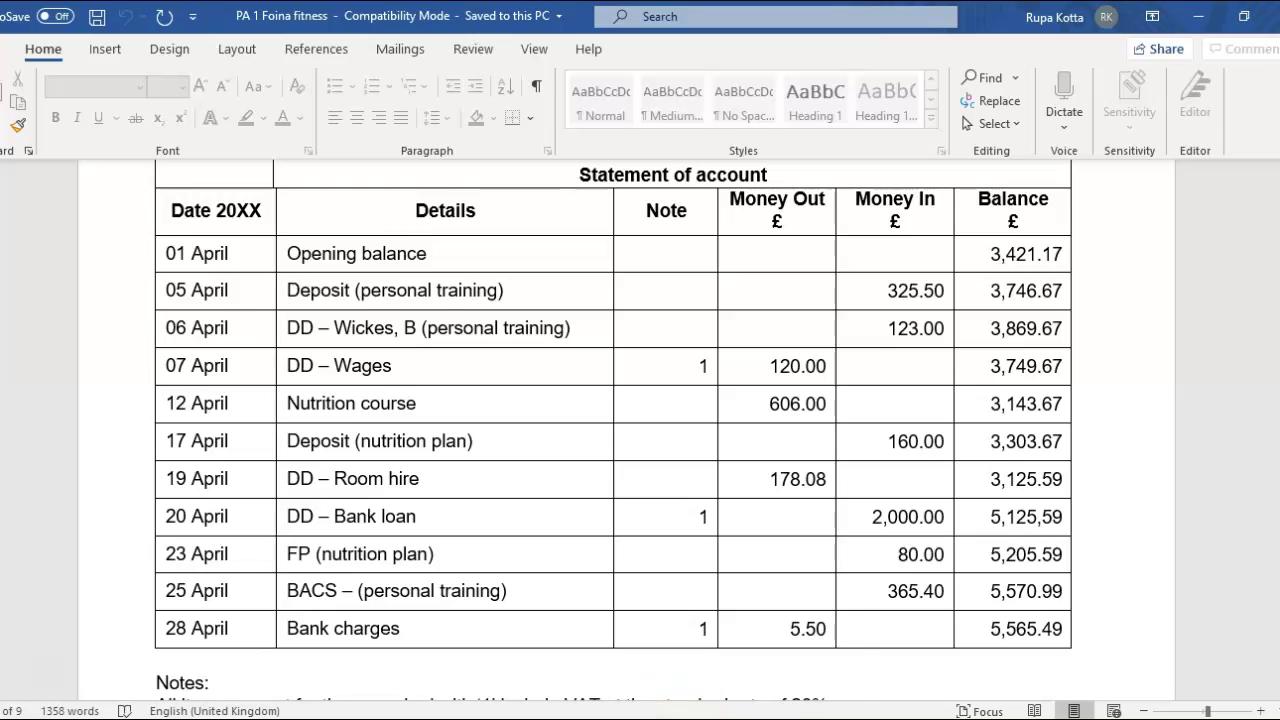
key(alt+Tab)
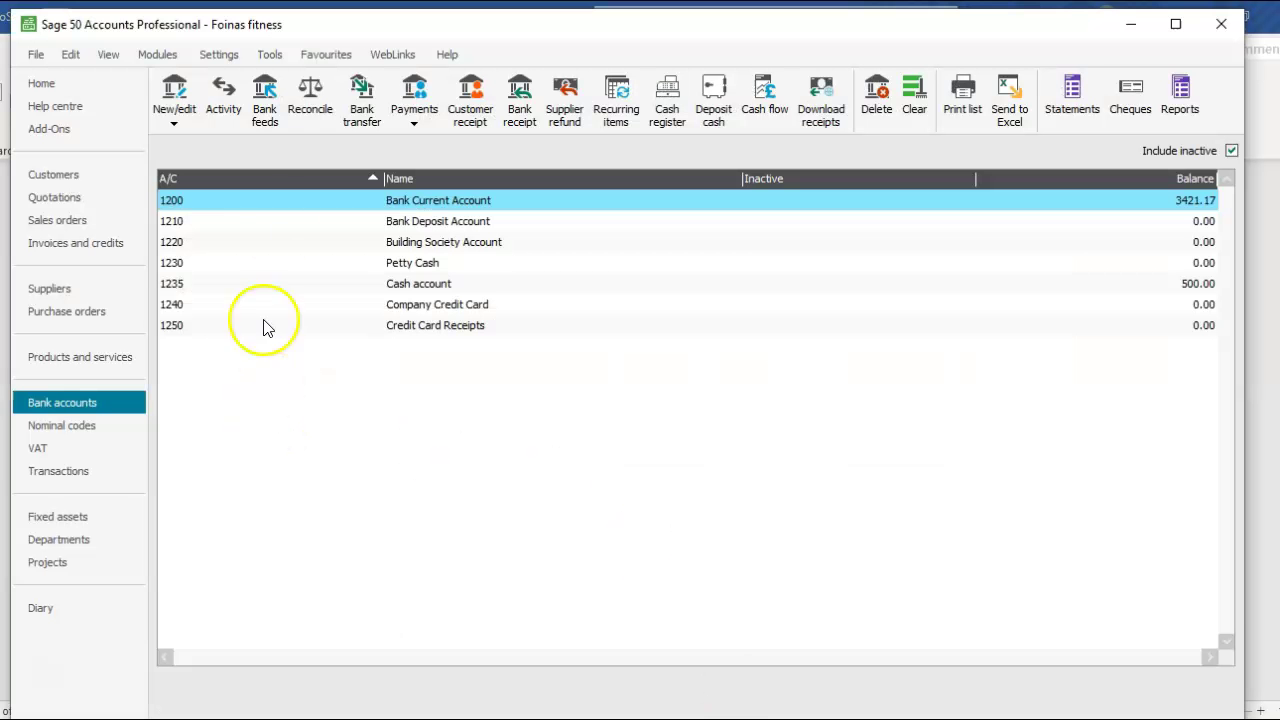
Open a new bank payment entry for the Bank Current Account.
click(419, 123)
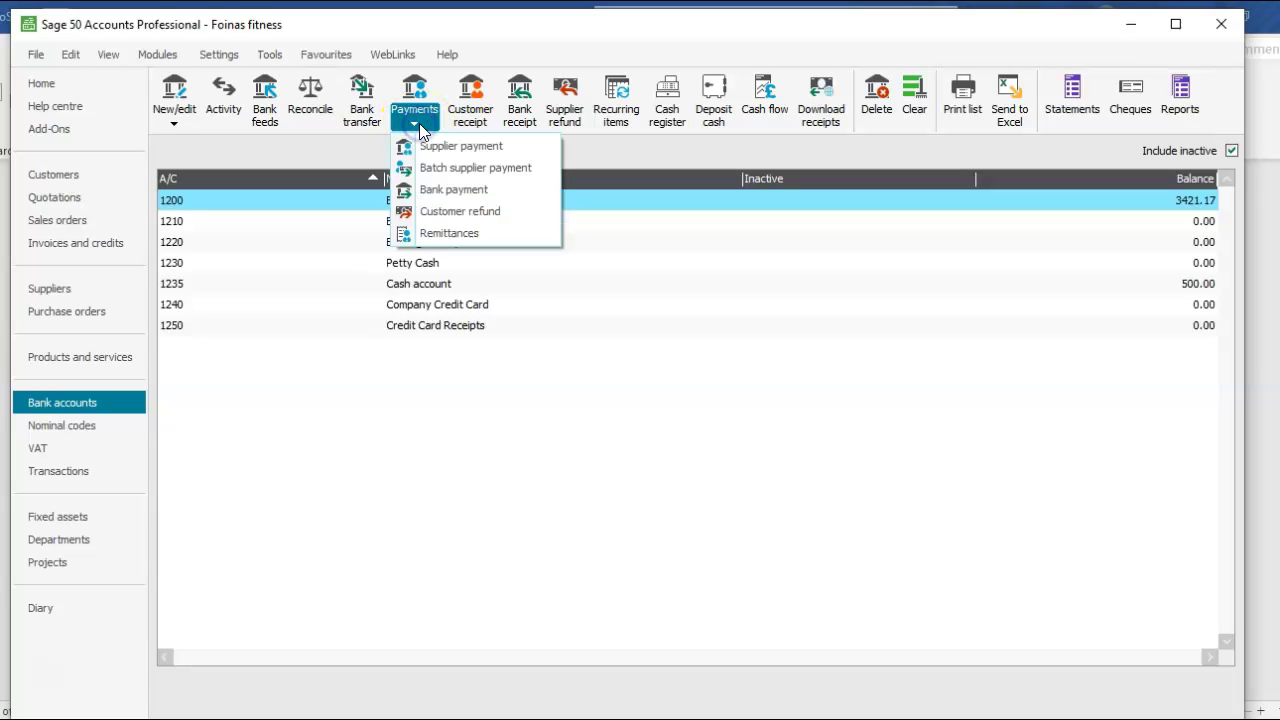
click(433, 192)
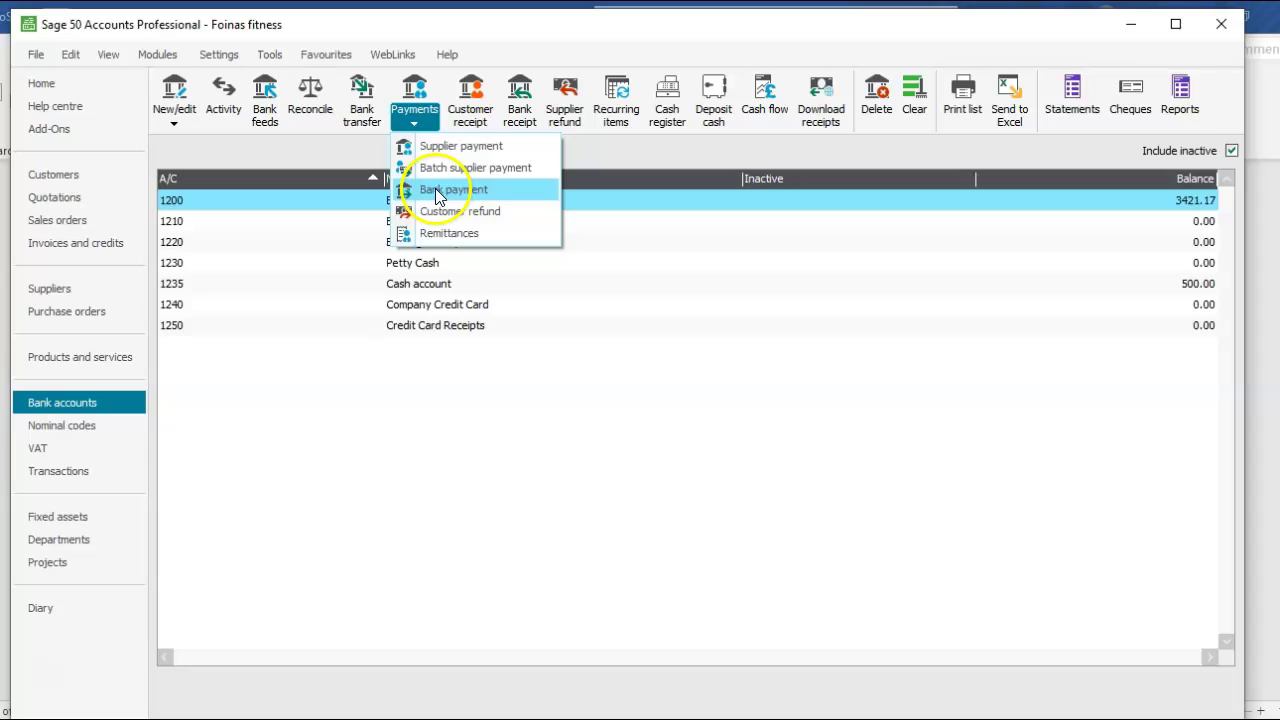
click(378, 386)
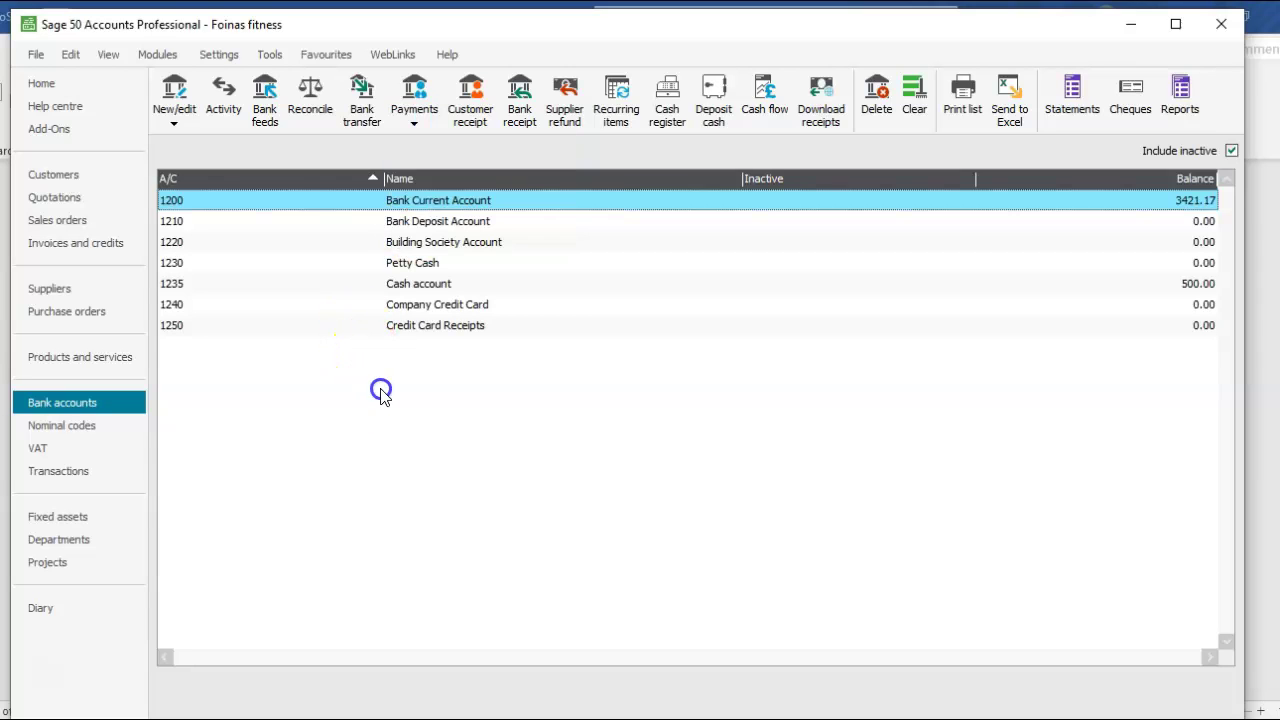
click(416, 121)
click(428, 190)
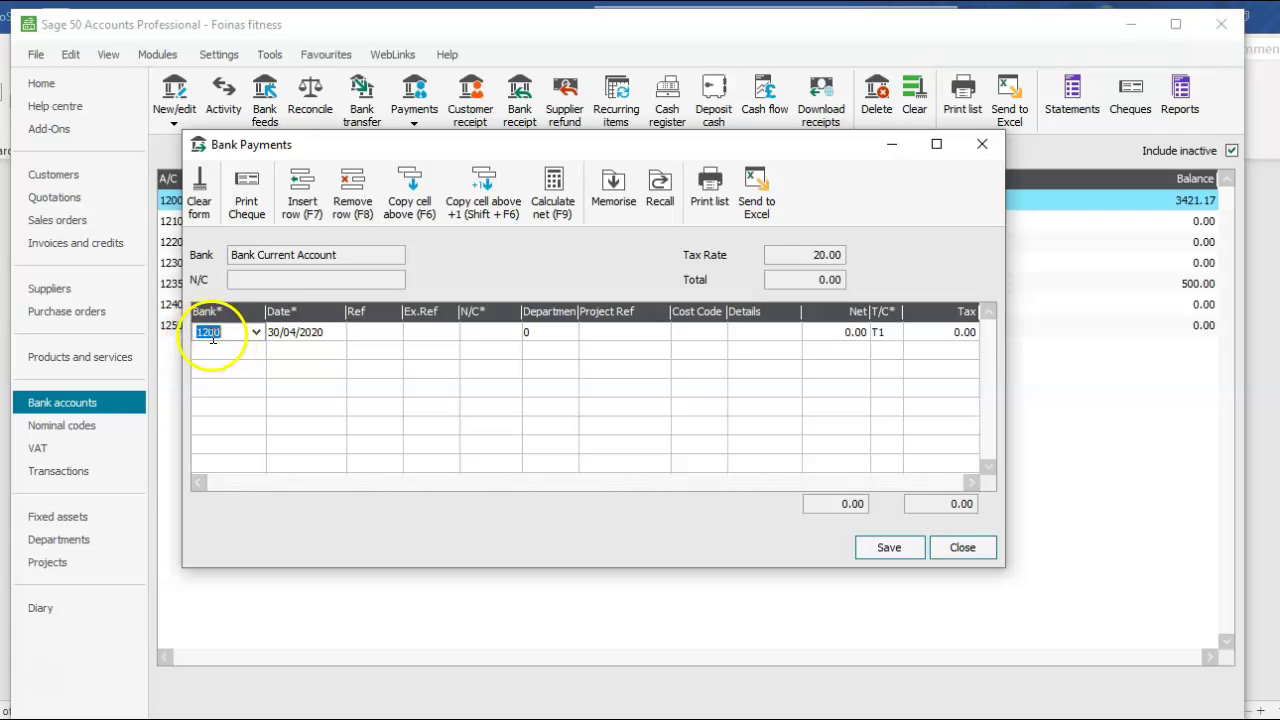
Check the wages entry on the Word bank statement and date the first payment line 07/04/2020.
click(295, 334)
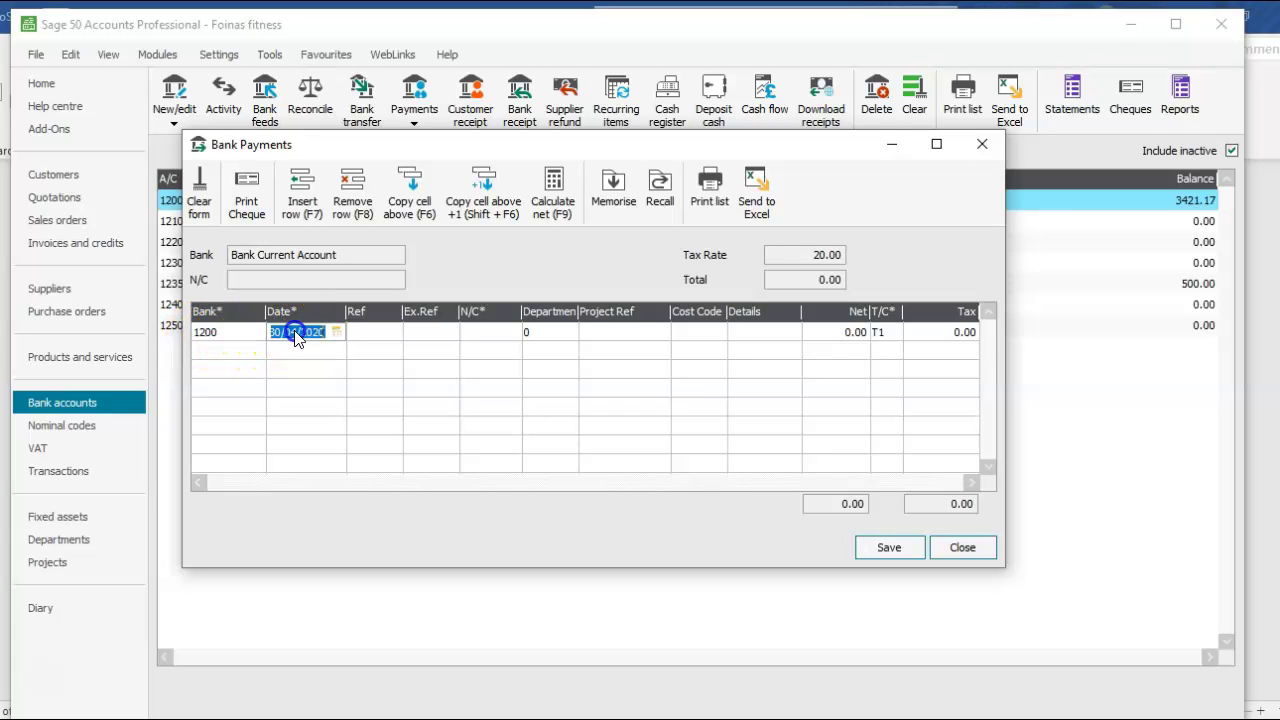
click(616, 718)
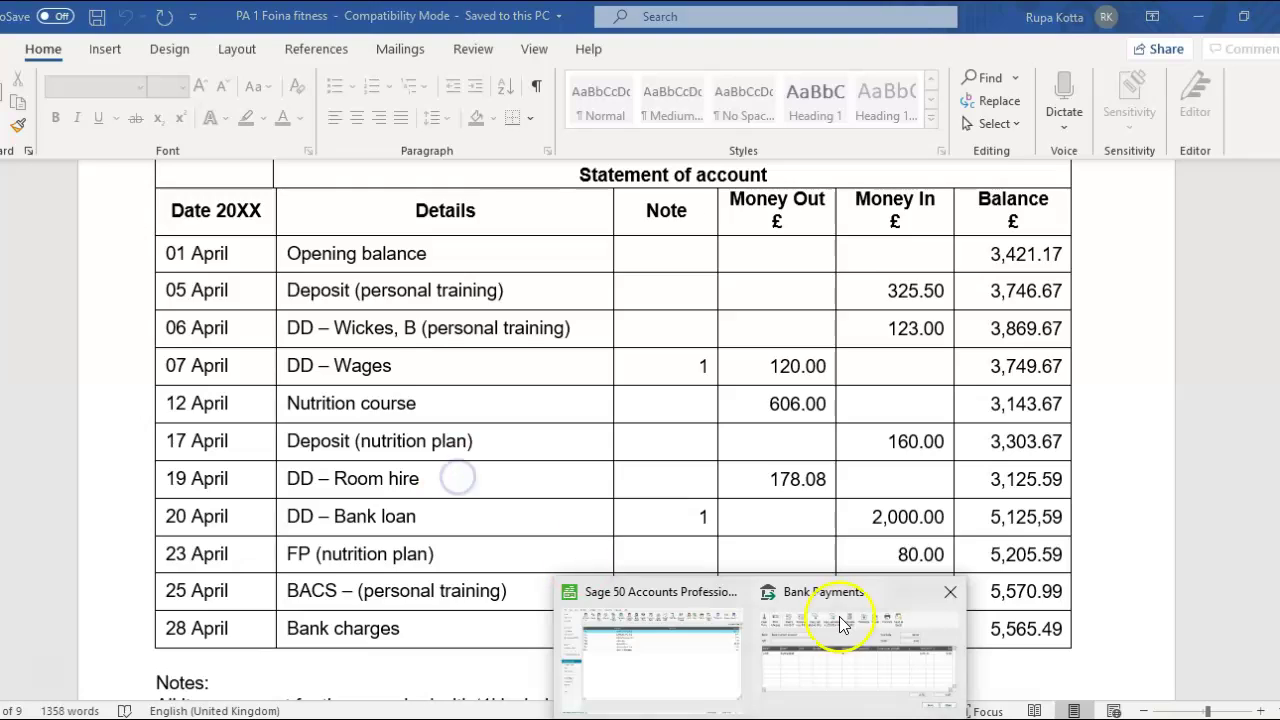
click(829, 612)
click(336, 332)
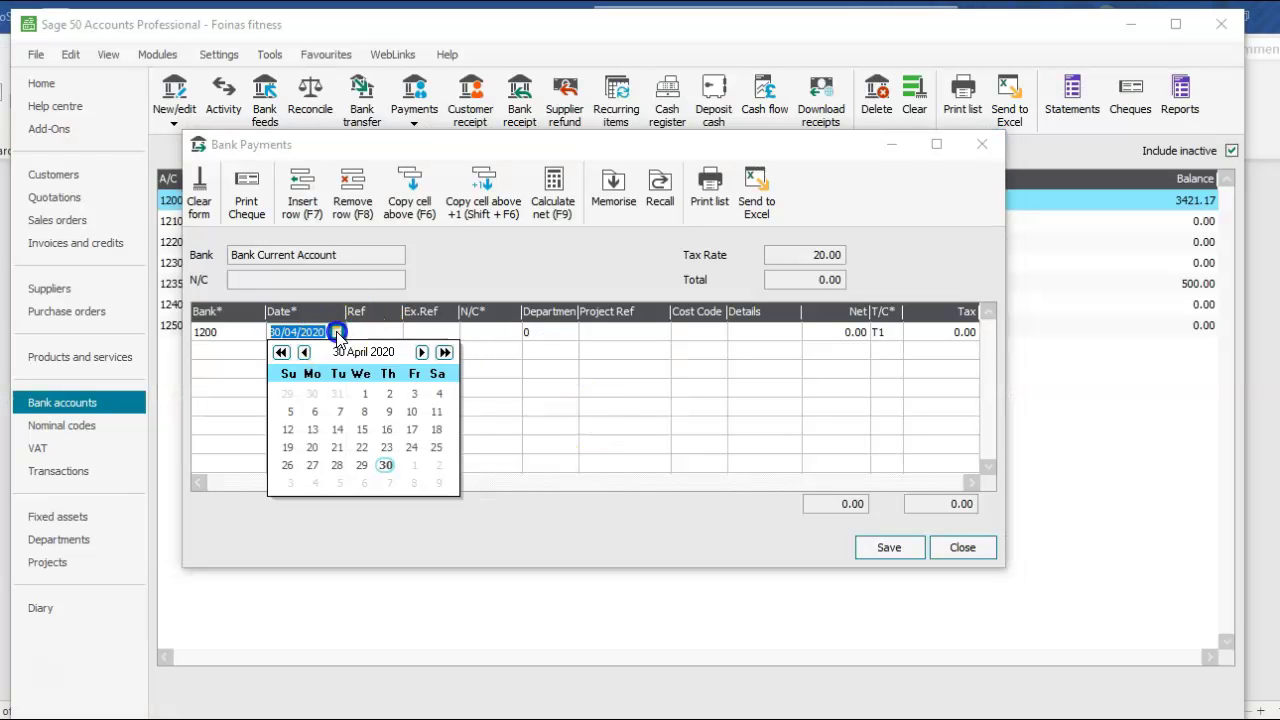
click(334, 418)
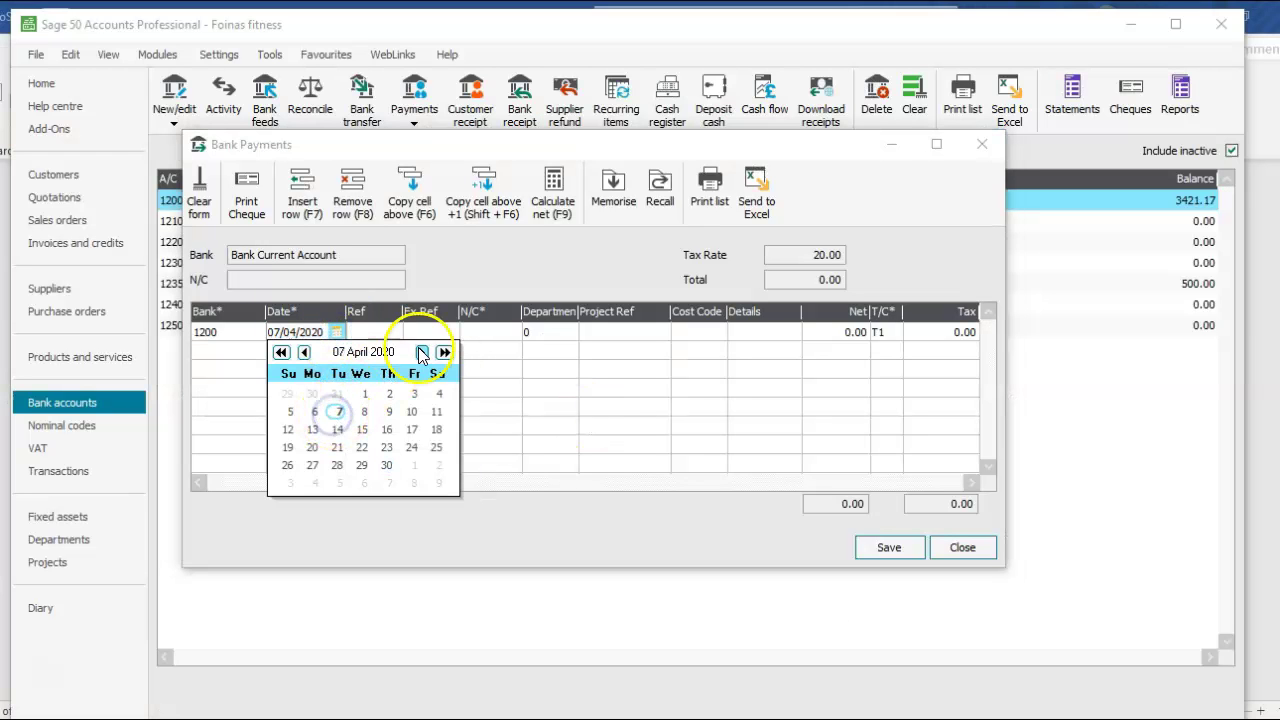
Assign nominal code 7005 Wages to the first payment line.
click(480, 332)
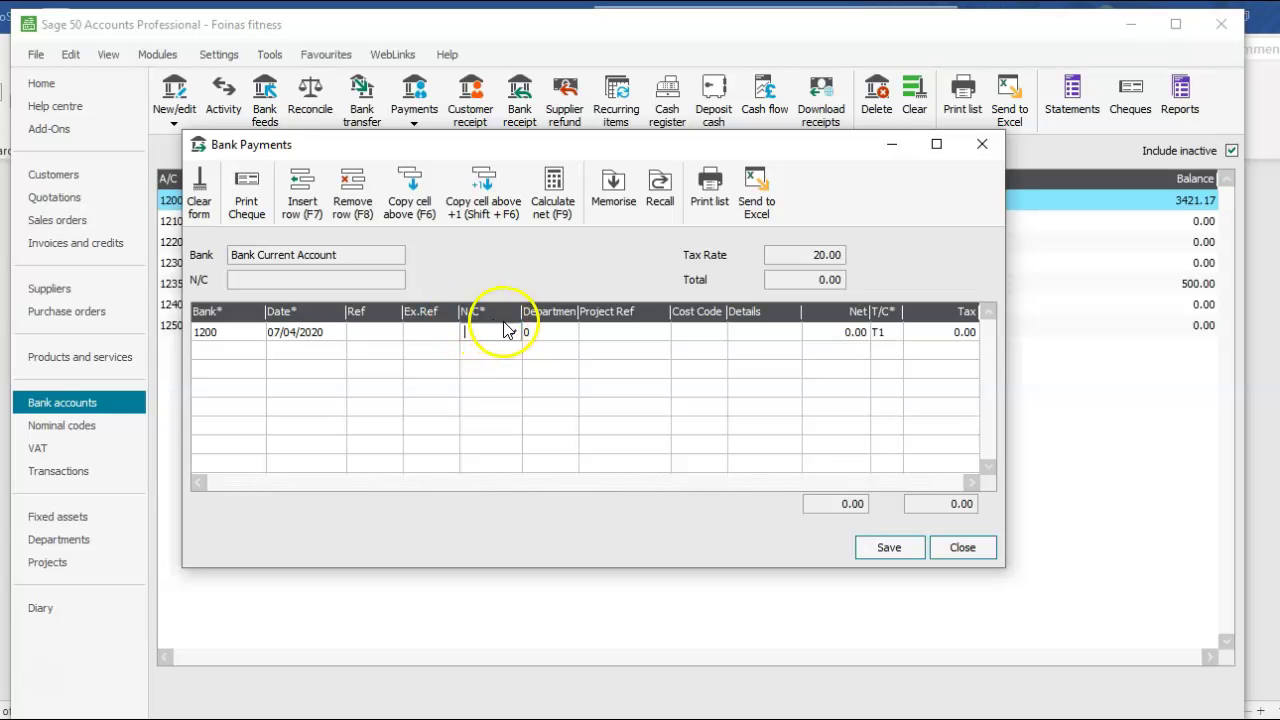
click(513, 331)
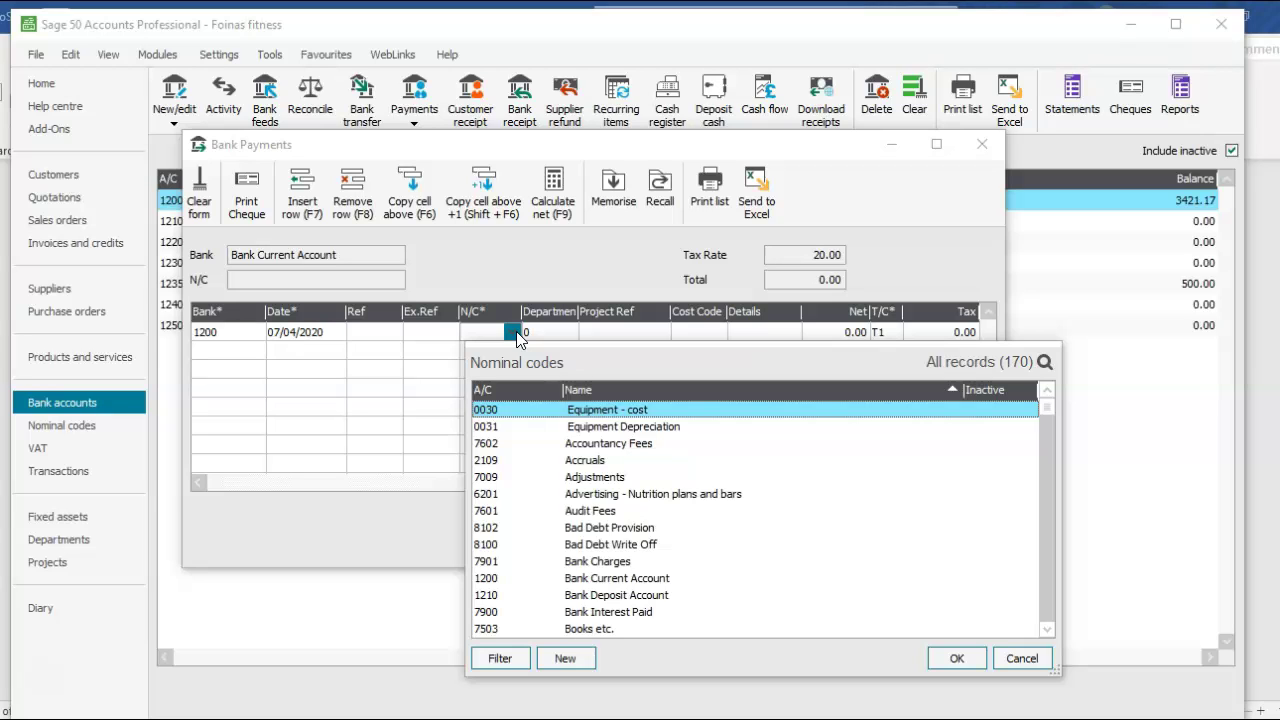
key(w)
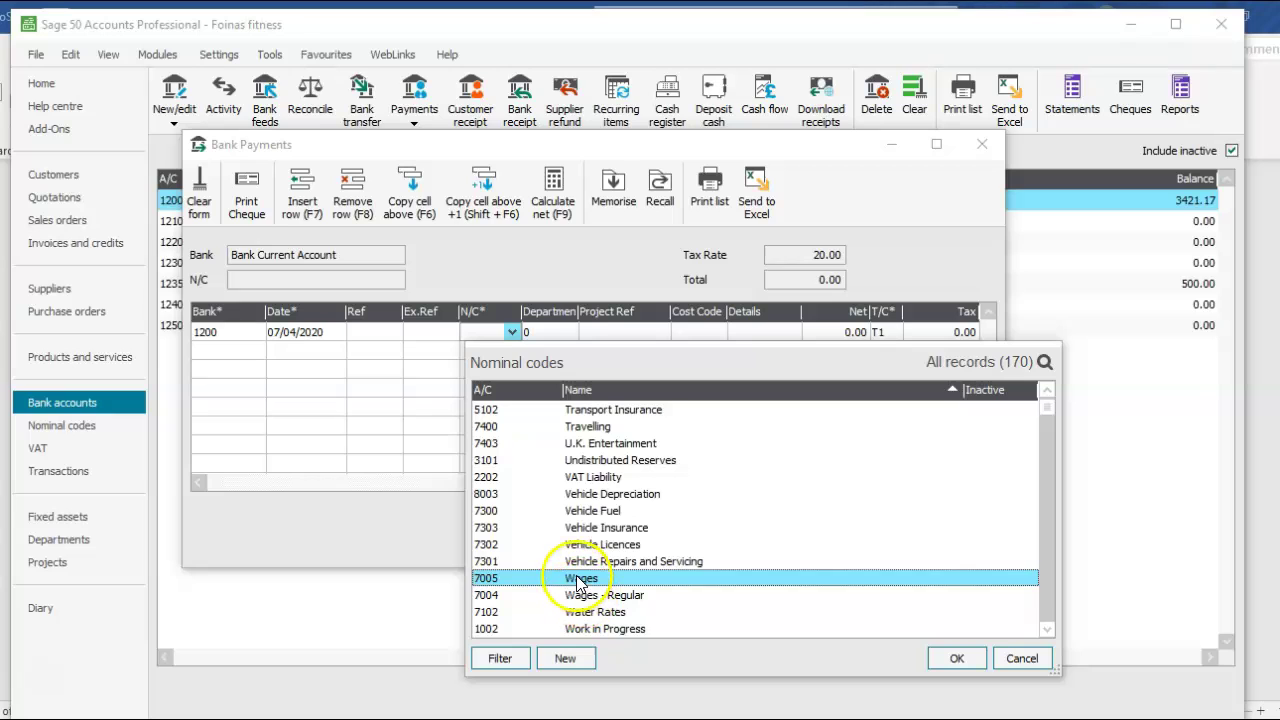
click(955, 659)
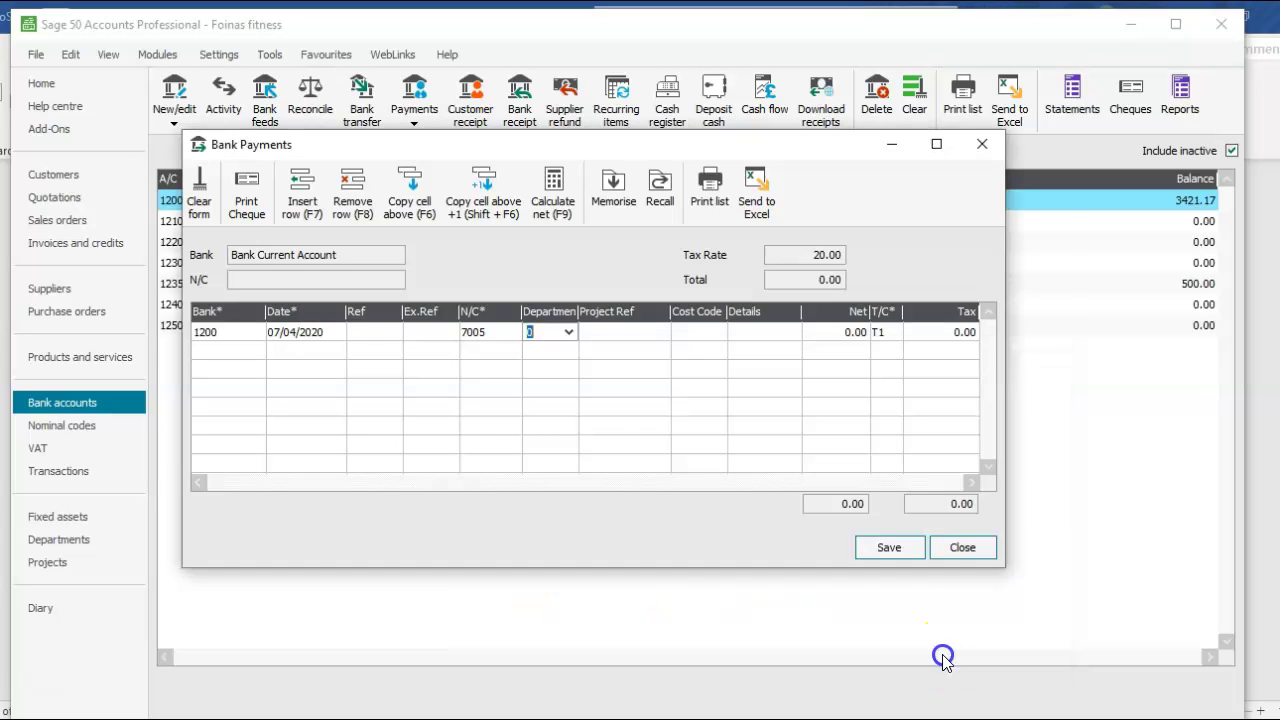
Enter a net amount of 120.00 for the wages payment and set its tax code to T0.
click(832, 332)
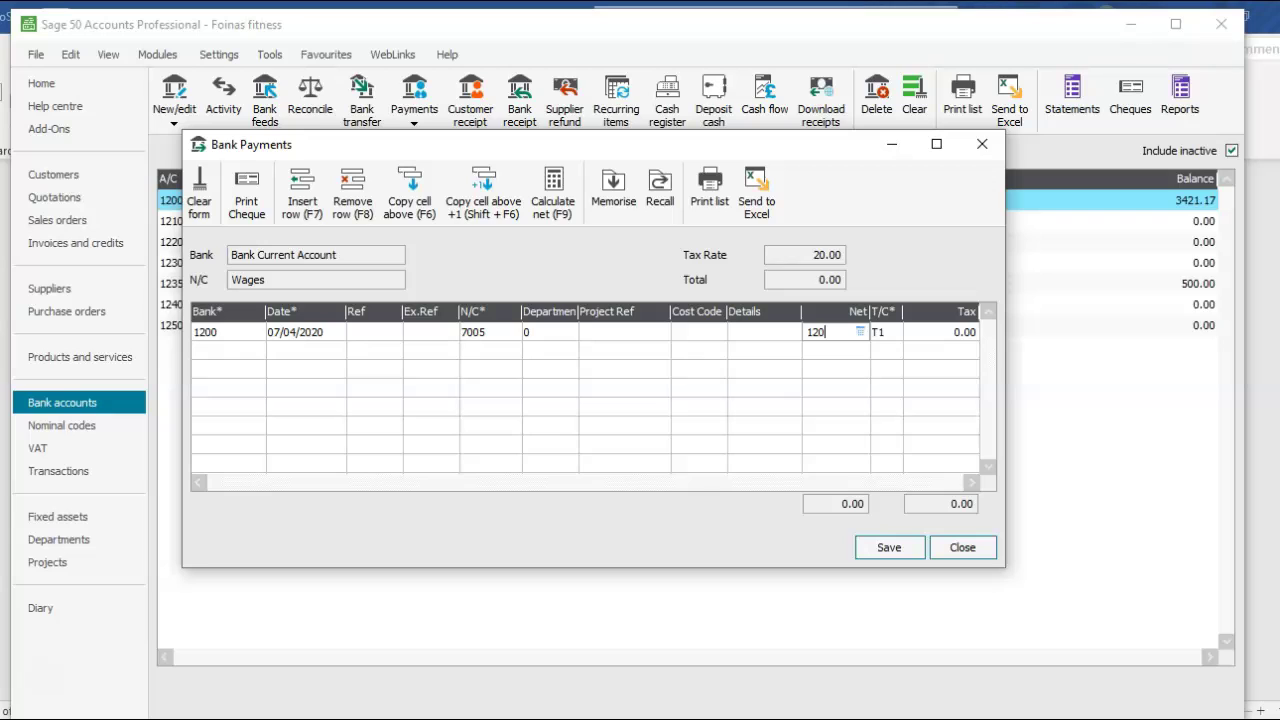
click(886, 334)
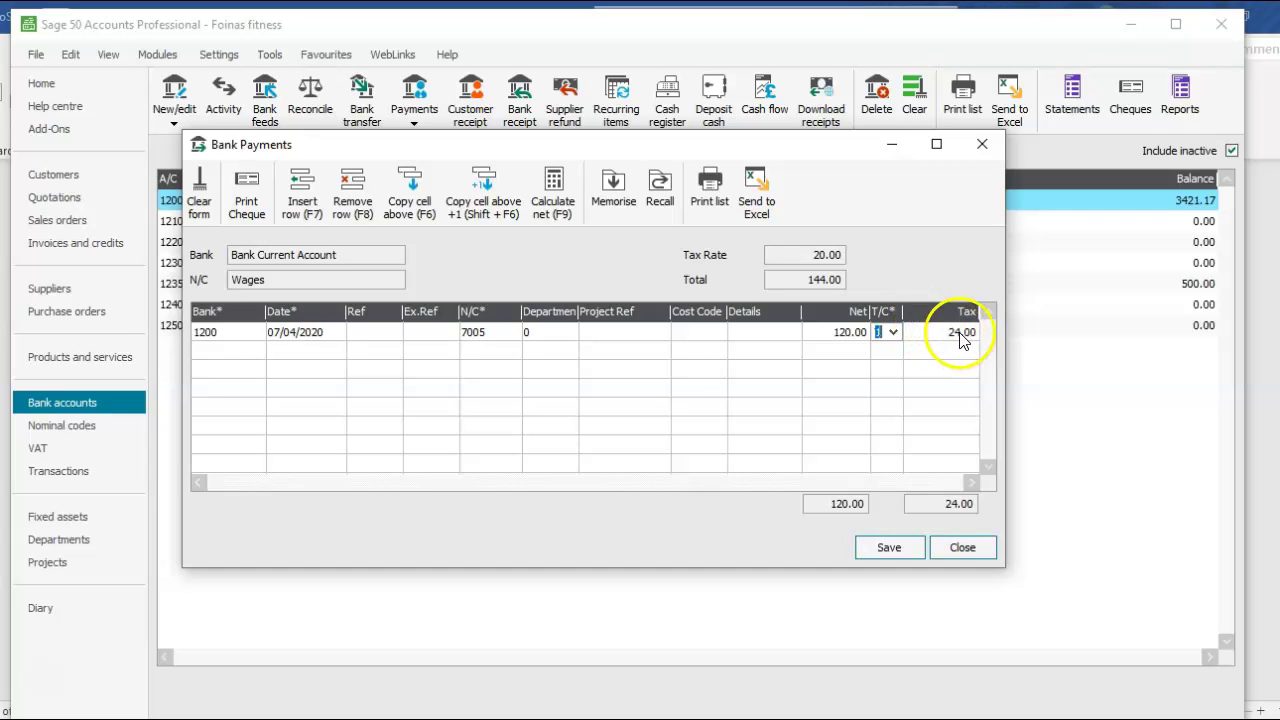
click(894, 333)
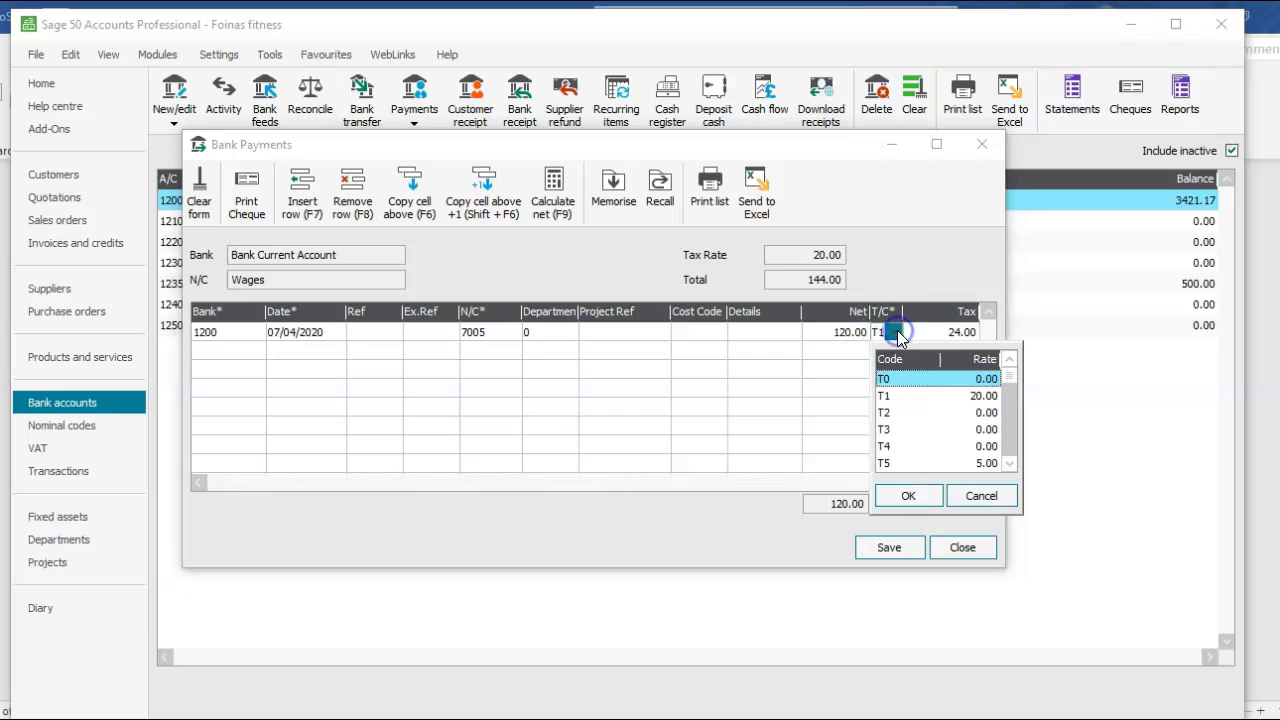
click(897, 496)
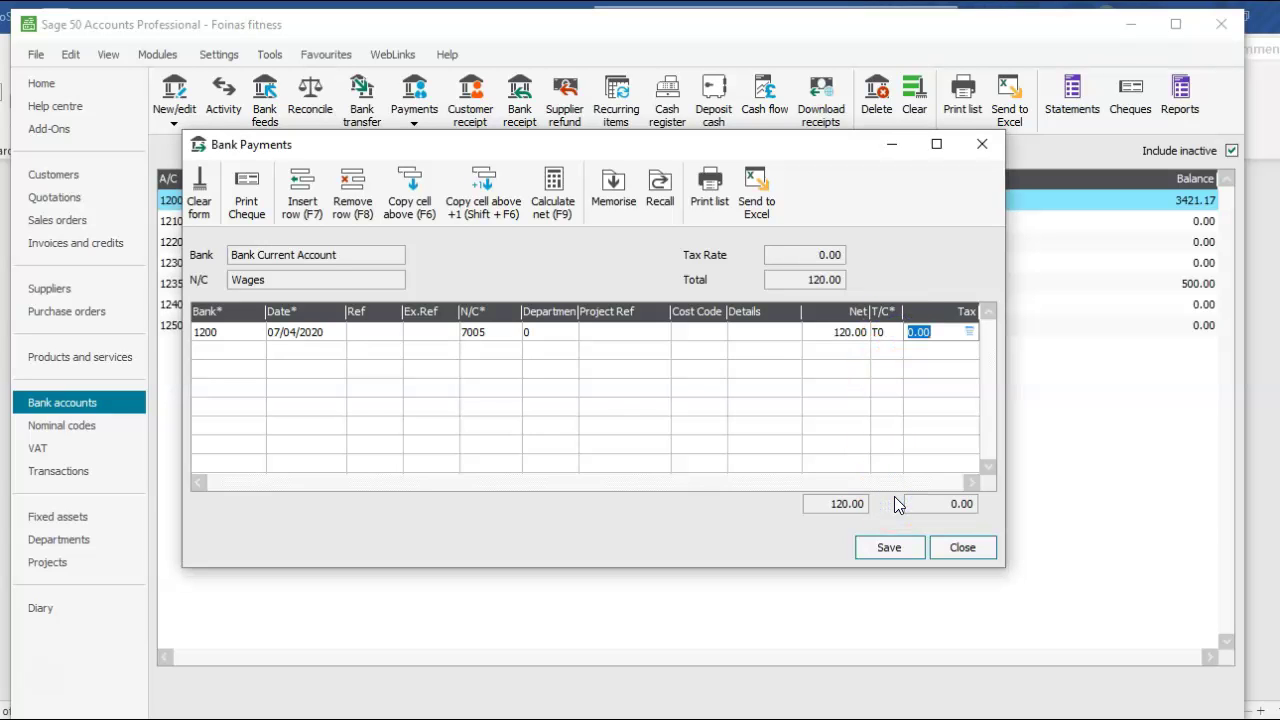
Start a second payment line on bank account 1200 and, after consulting the Word bank statement, date it 12/04/2020.
click(229, 354)
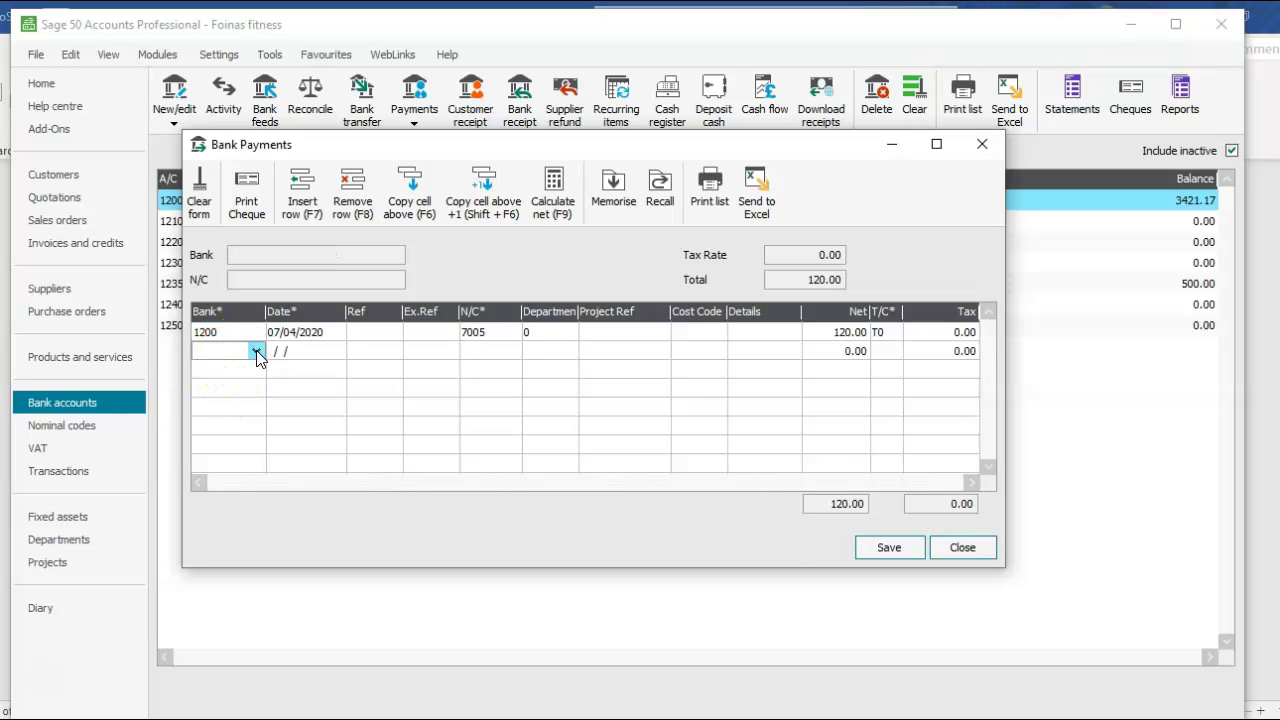
click(256, 352)
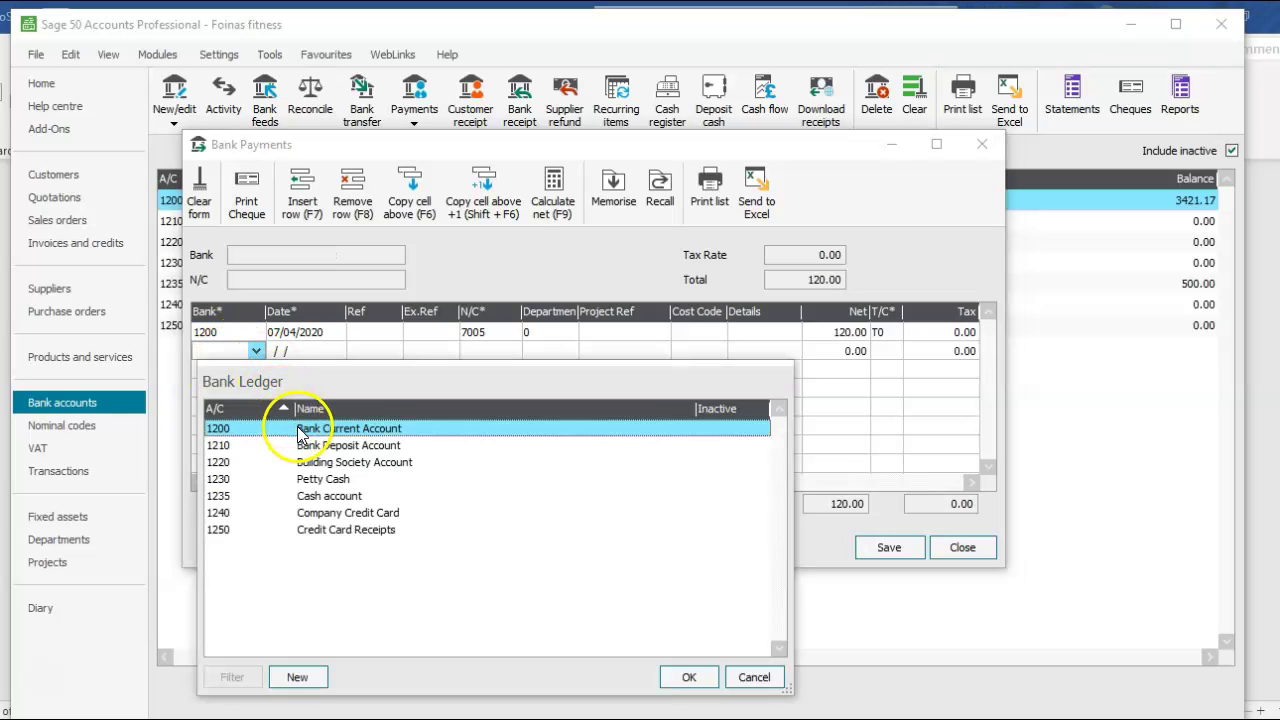
click(682, 677)
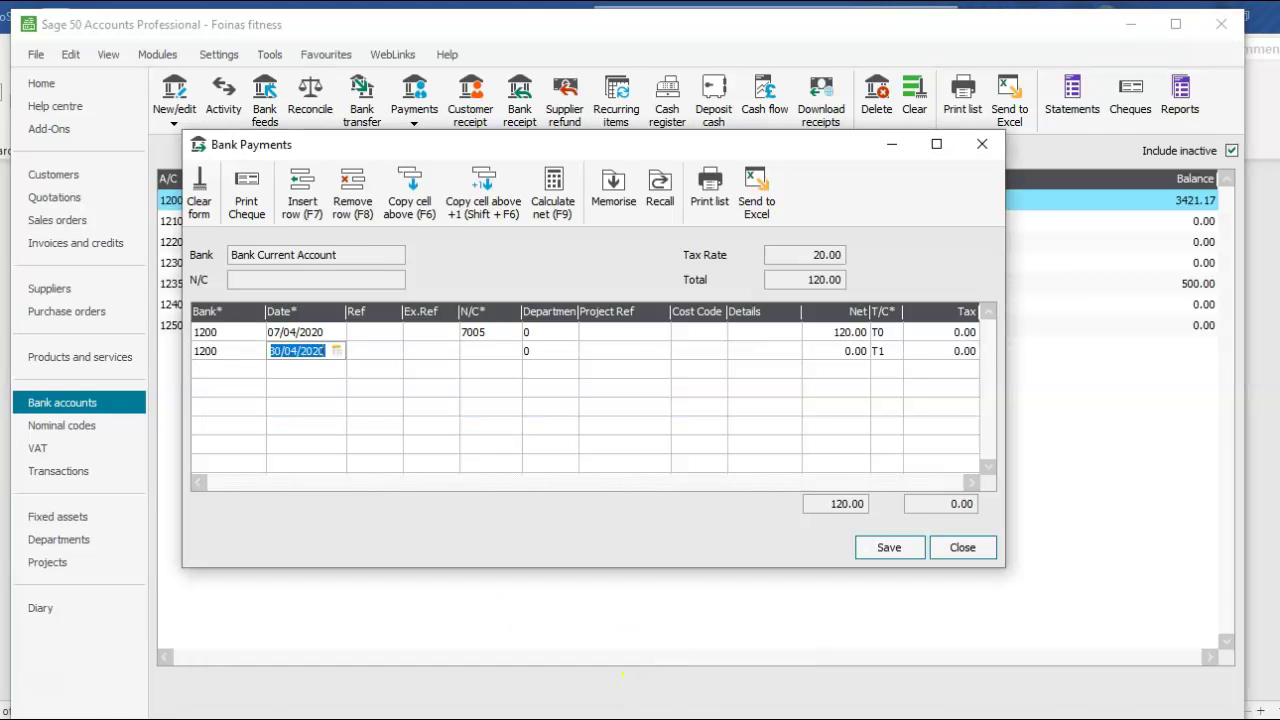
key(alt+Tab)
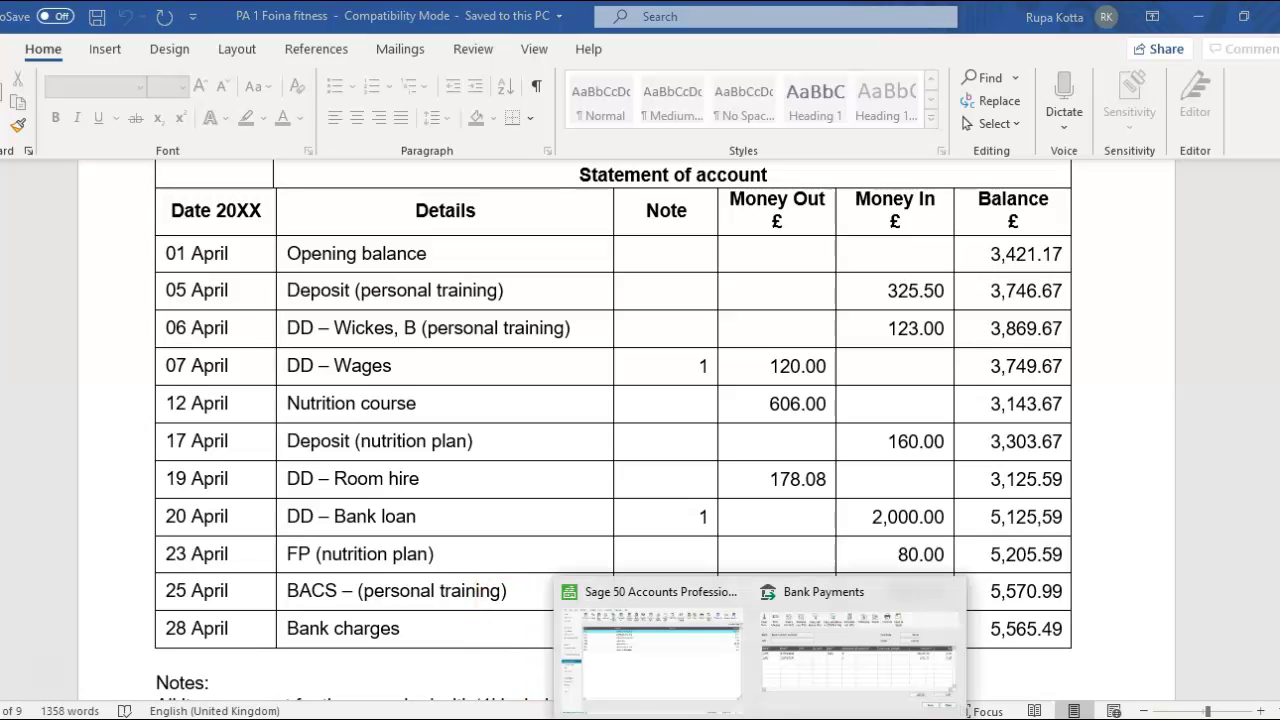
click(814, 672)
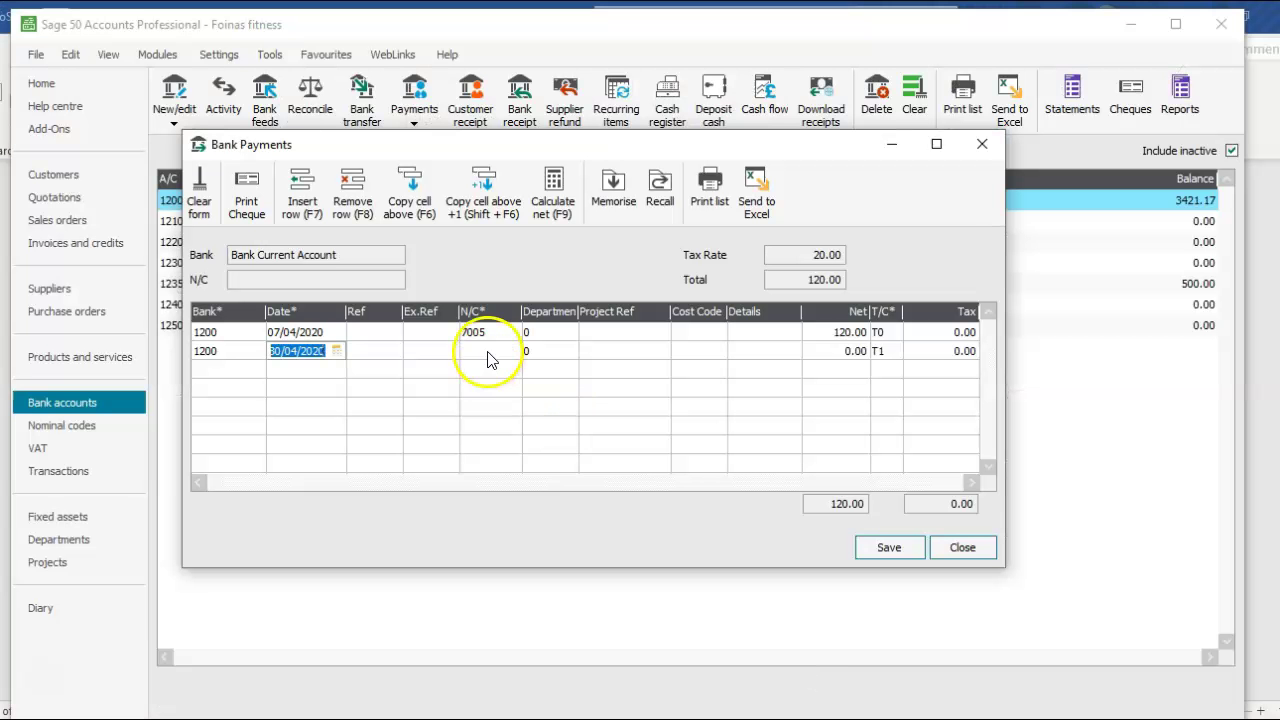
click(337, 351)
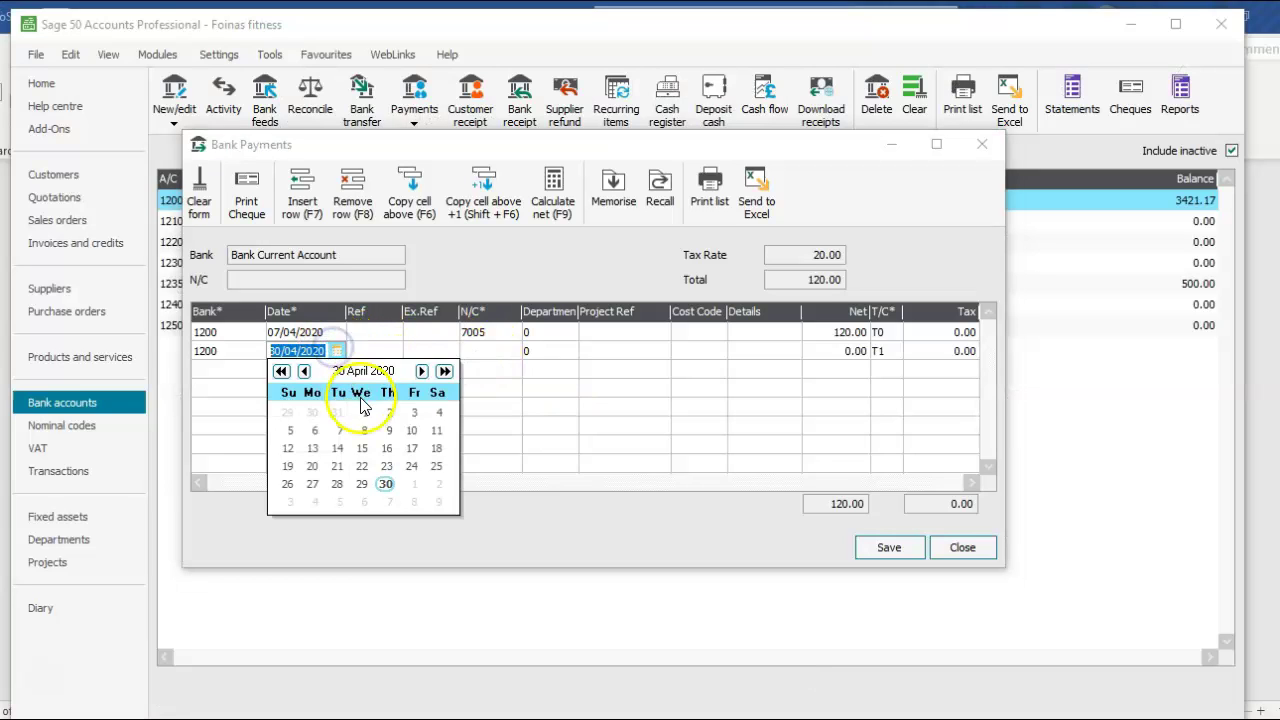
click(286, 449)
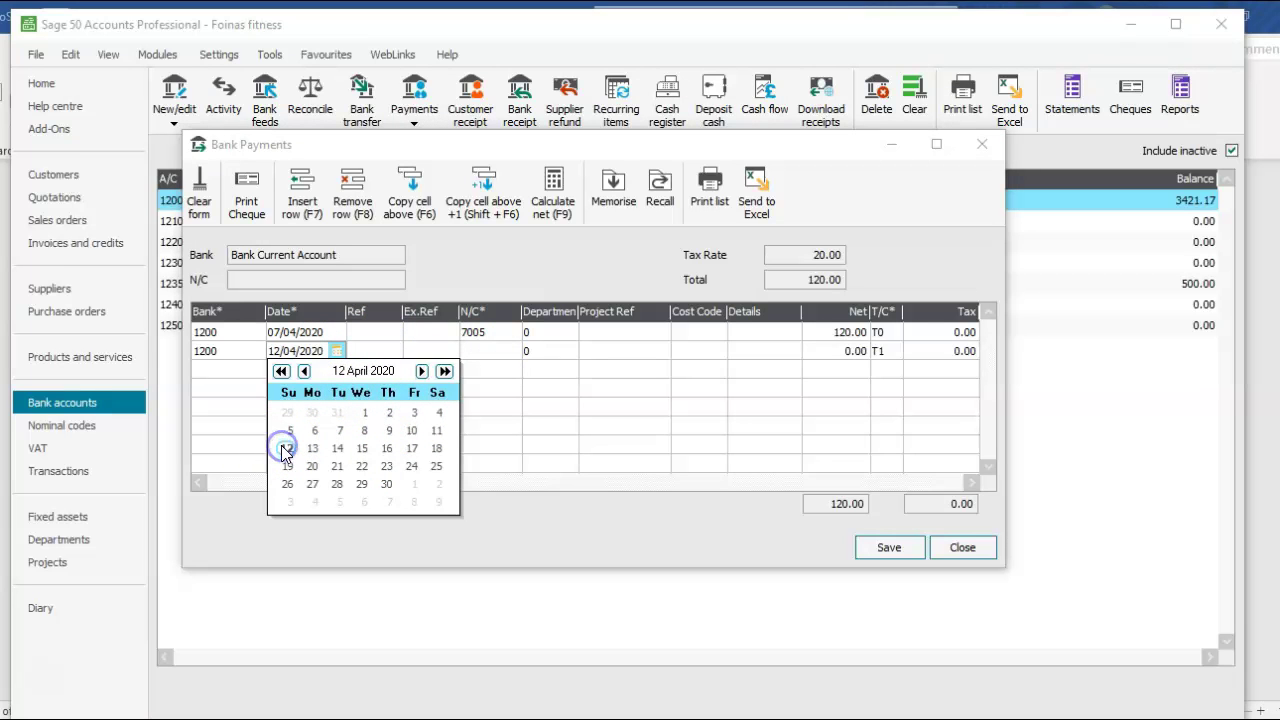
Assign nominal code 5001 Purchases Nutrition - Plans and bars to the second payment line and calculate its net from a gross of 606.
click(490, 351)
click(512, 351)
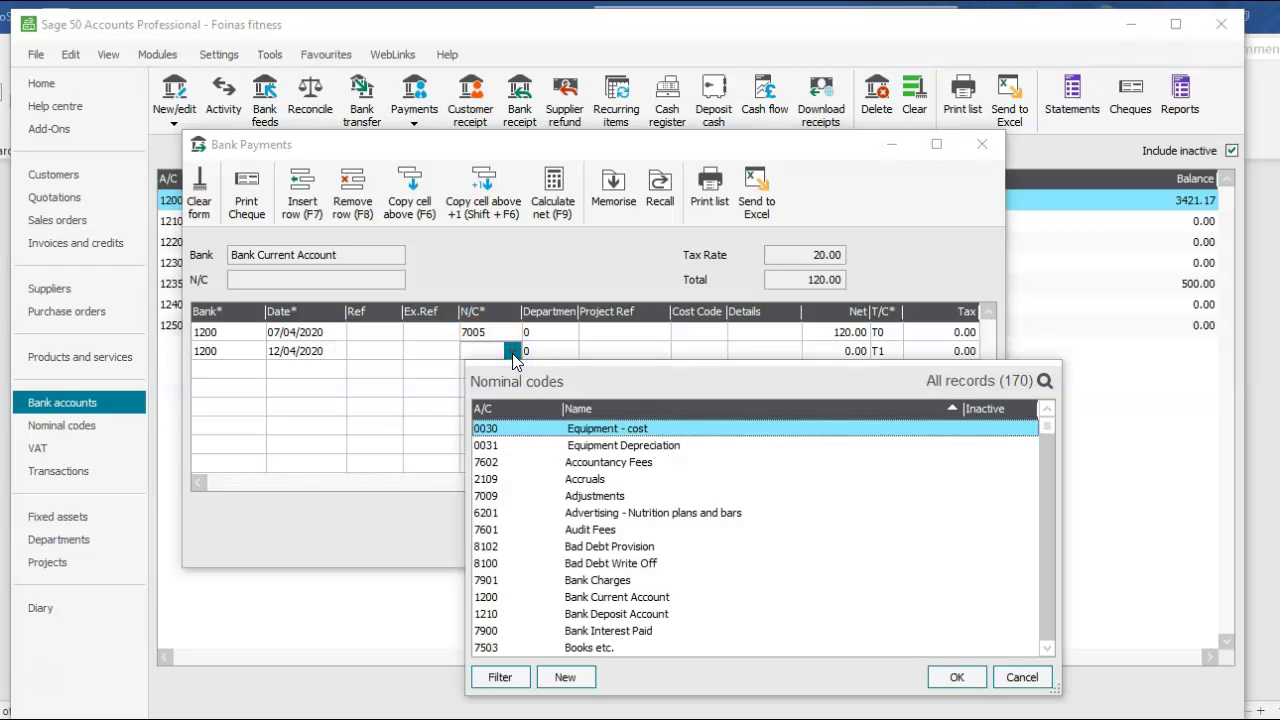
key(p)
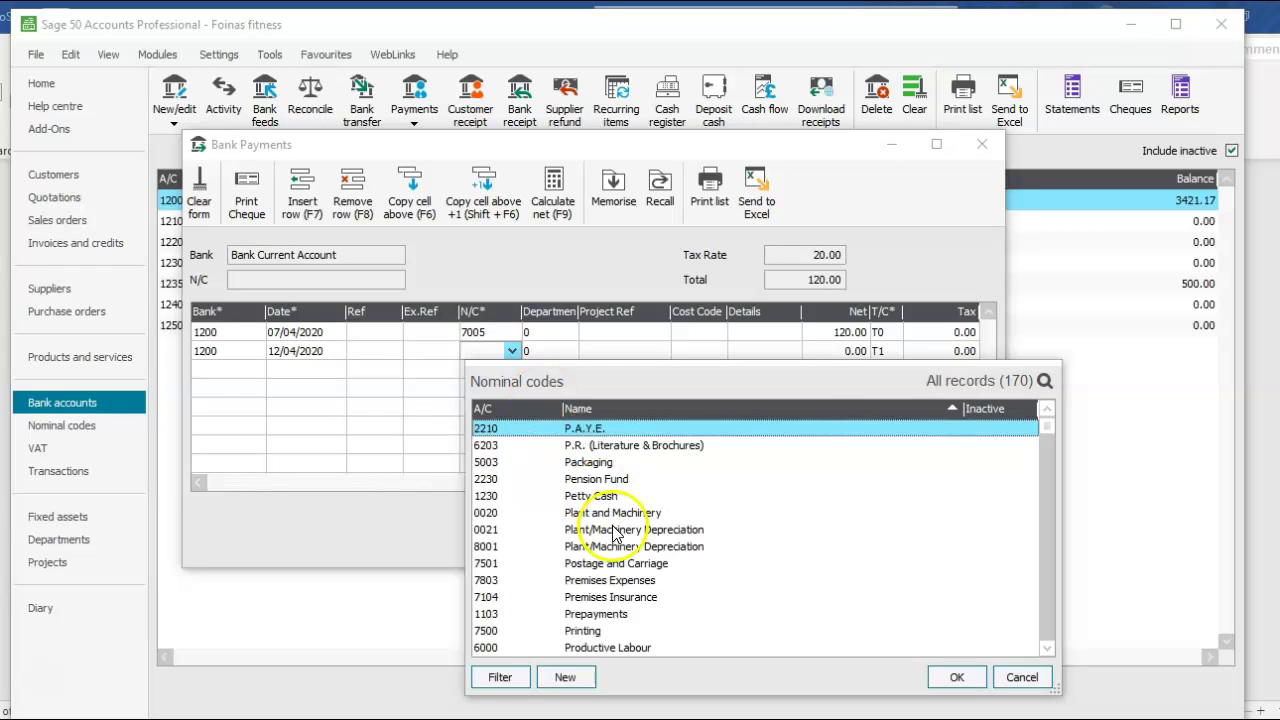
click(1047, 654)
click(1046, 648)
click(1046, 648)
click(1046, 648)
click(1046, 648)
click(1046, 648)
click(1046, 648)
click(1046, 648)
click(1046, 648)
click(1046, 650)
click(1046, 650)
click(1046, 650)
click(1046, 650)
click(1046, 650)
click(1046, 650)
click(1046, 650)
click(1046, 650)
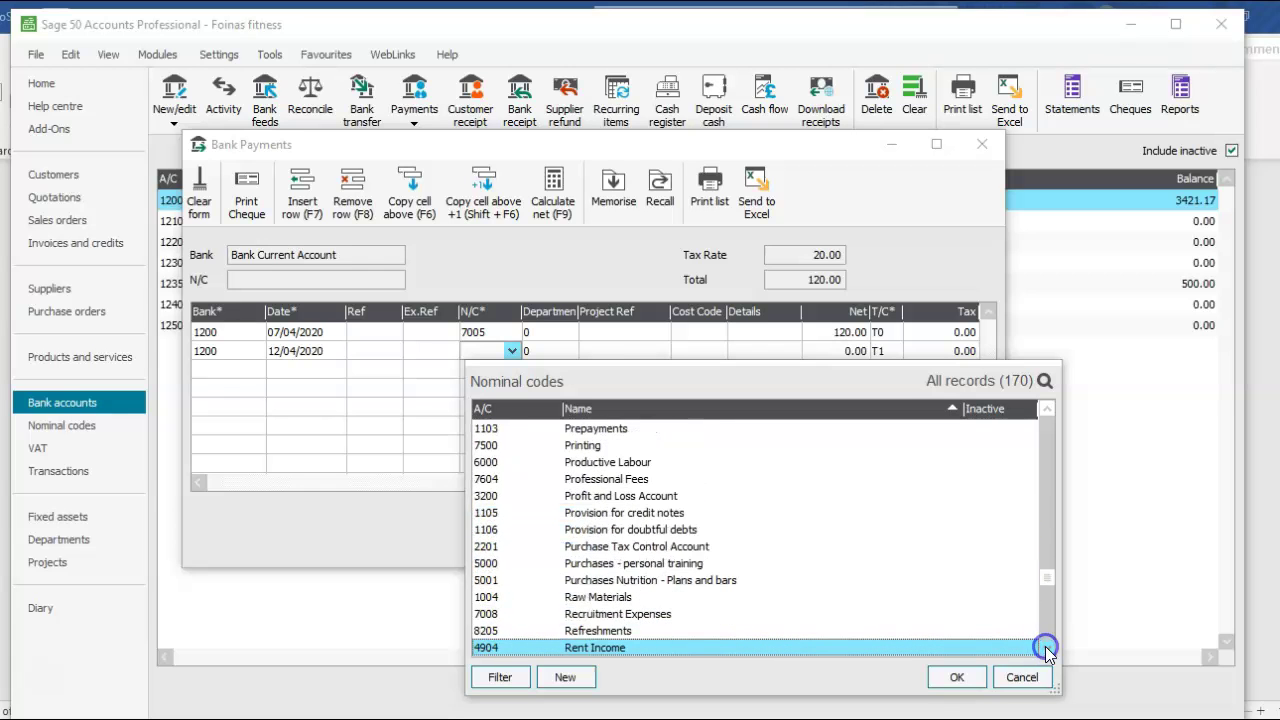
click(623, 581)
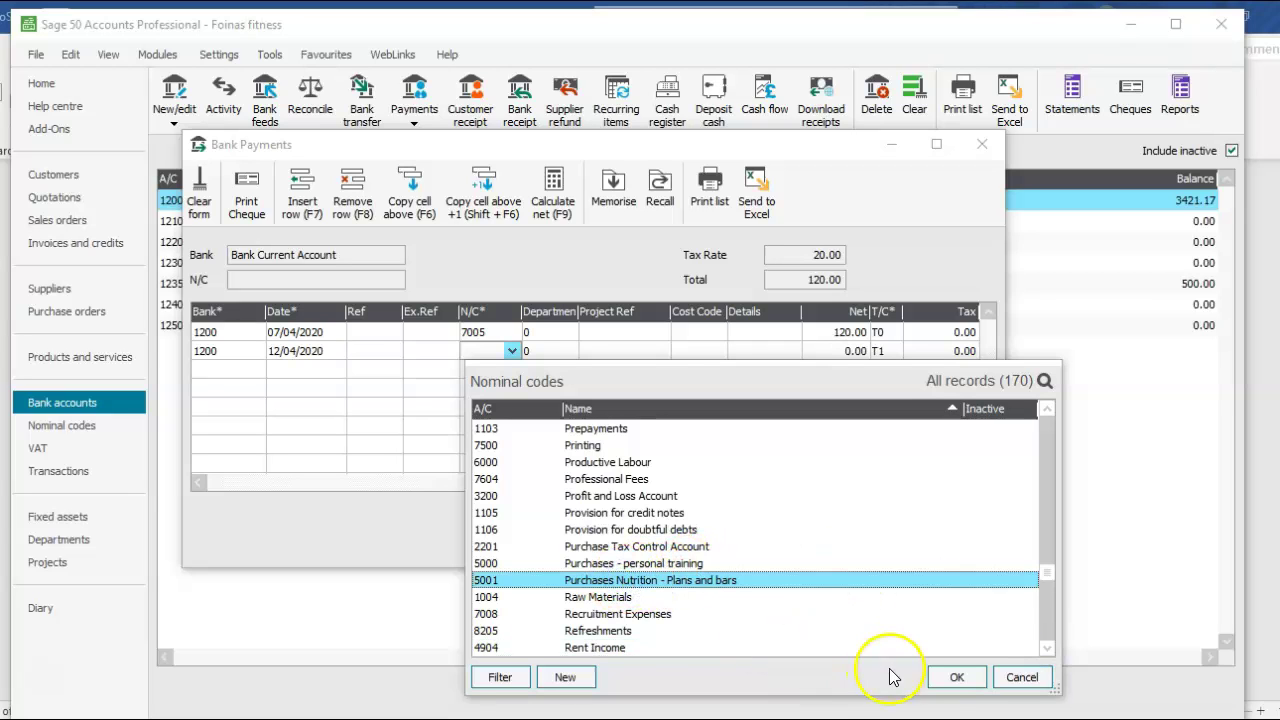
click(945, 677)
click(826, 352)
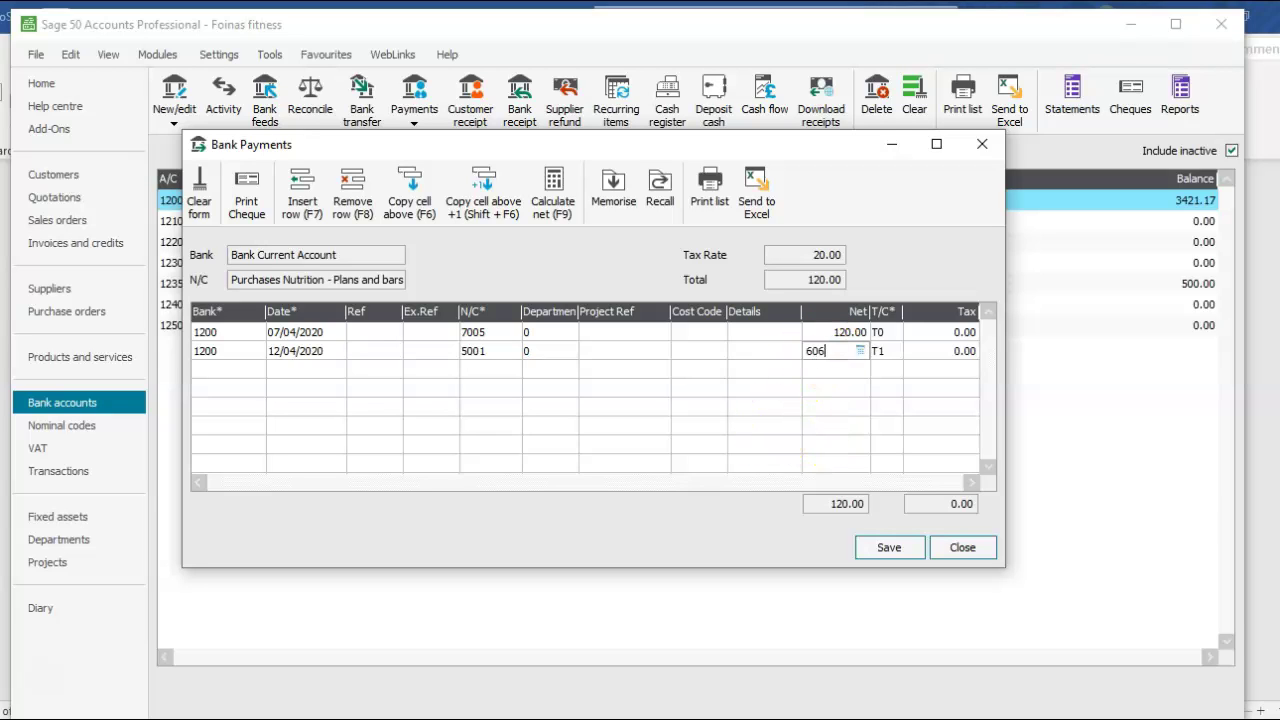
click(558, 218)
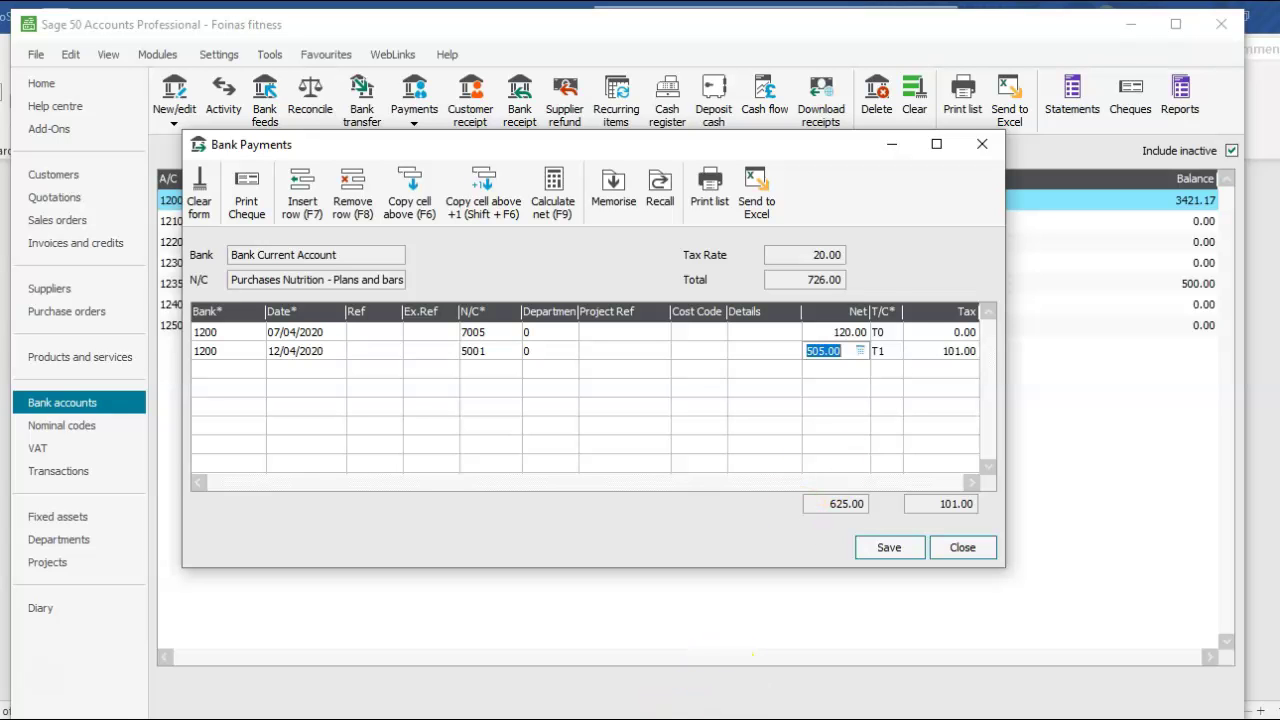
Check the room hire entry on the Word bank statement and start a third payment line on bank account 1200 dated 19/04/2020.
click(752, 718)
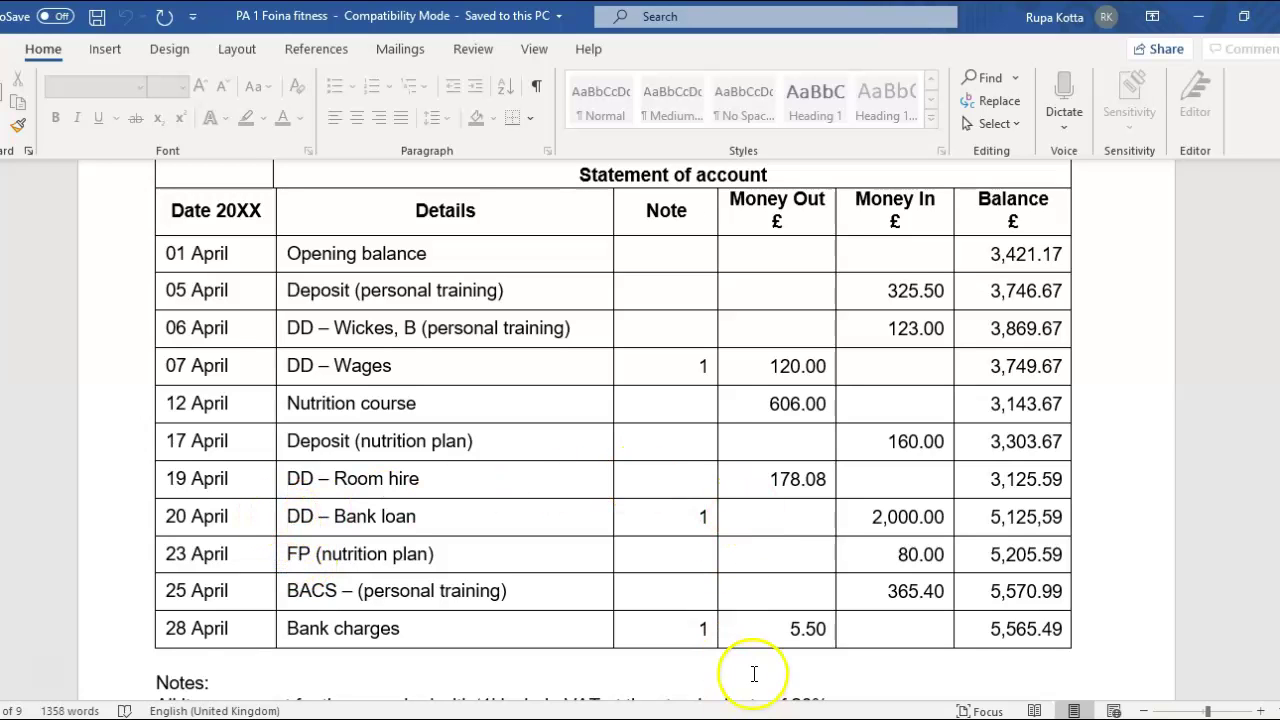
mouse_move(760, 719)
click(840, 641)
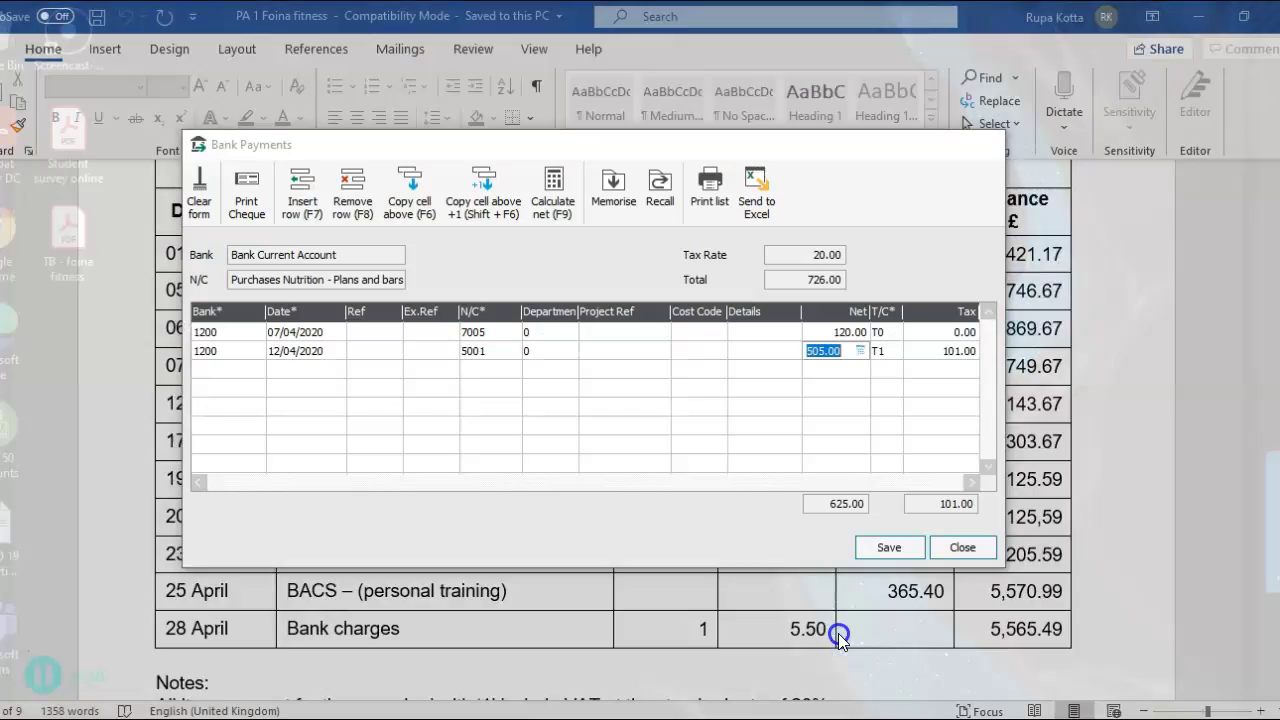
click(248, 369)
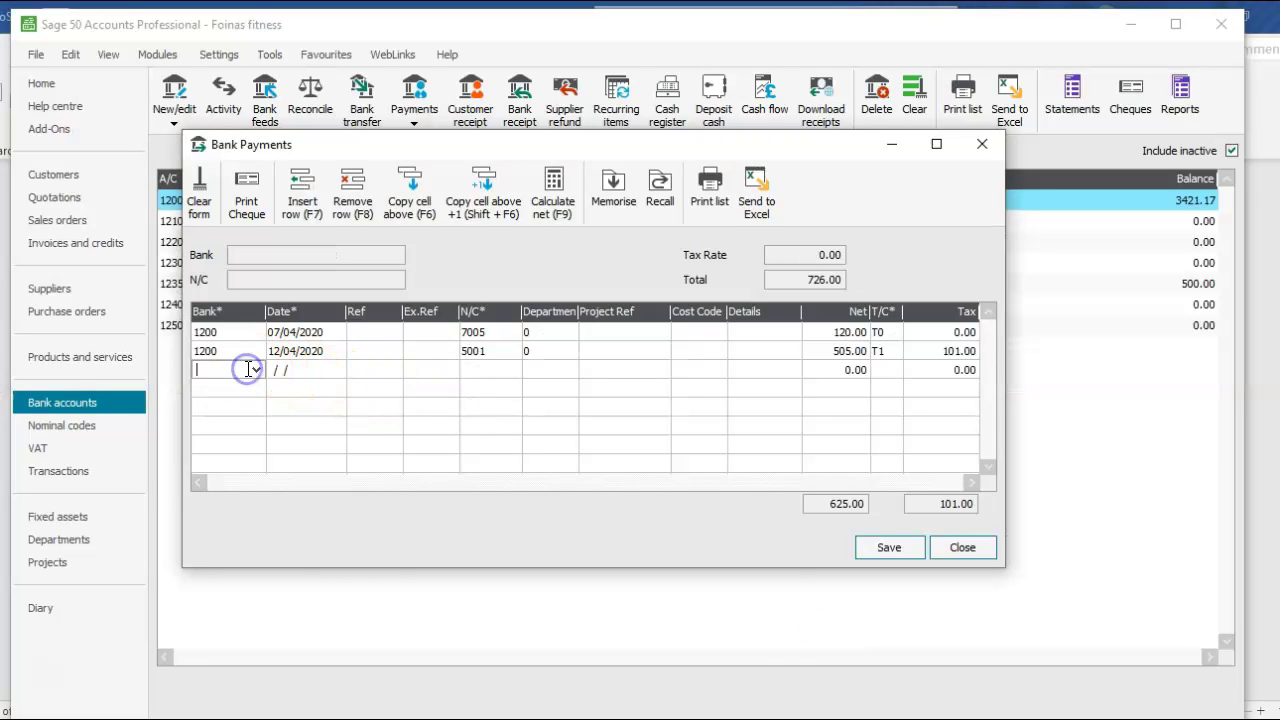
click(256, 370)
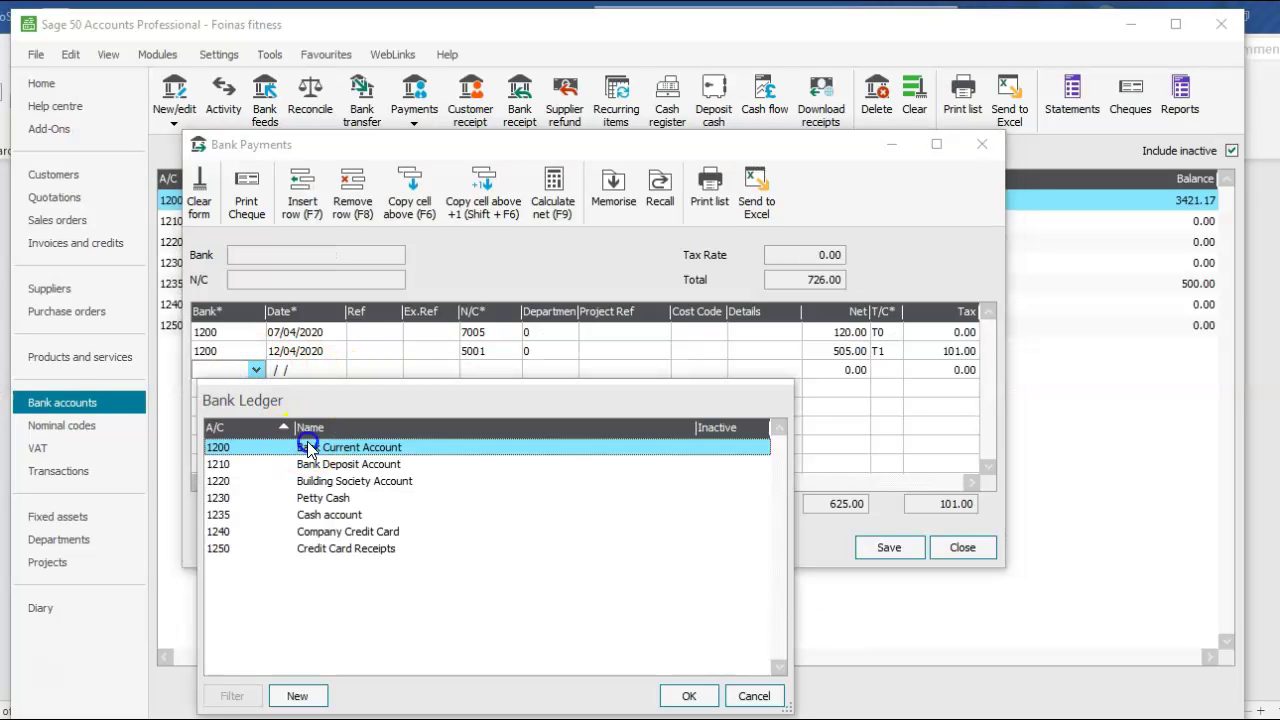
click(683, 694)
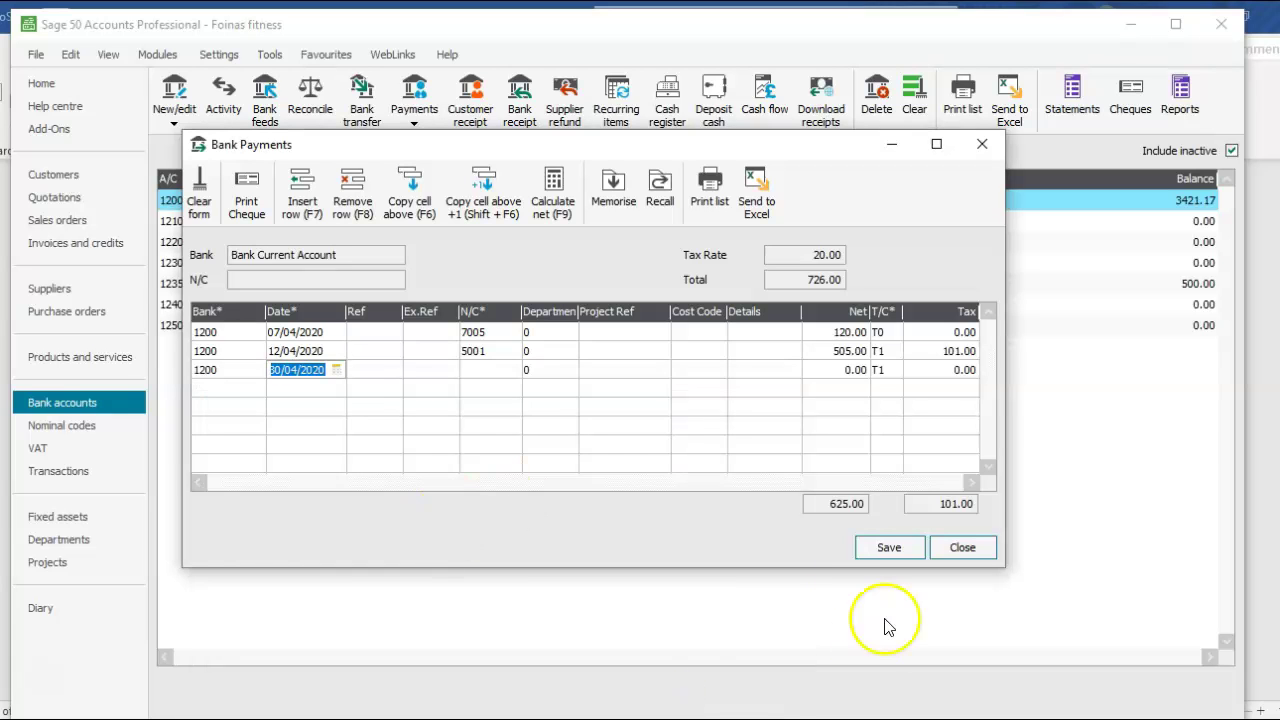
key(alt+Tab)
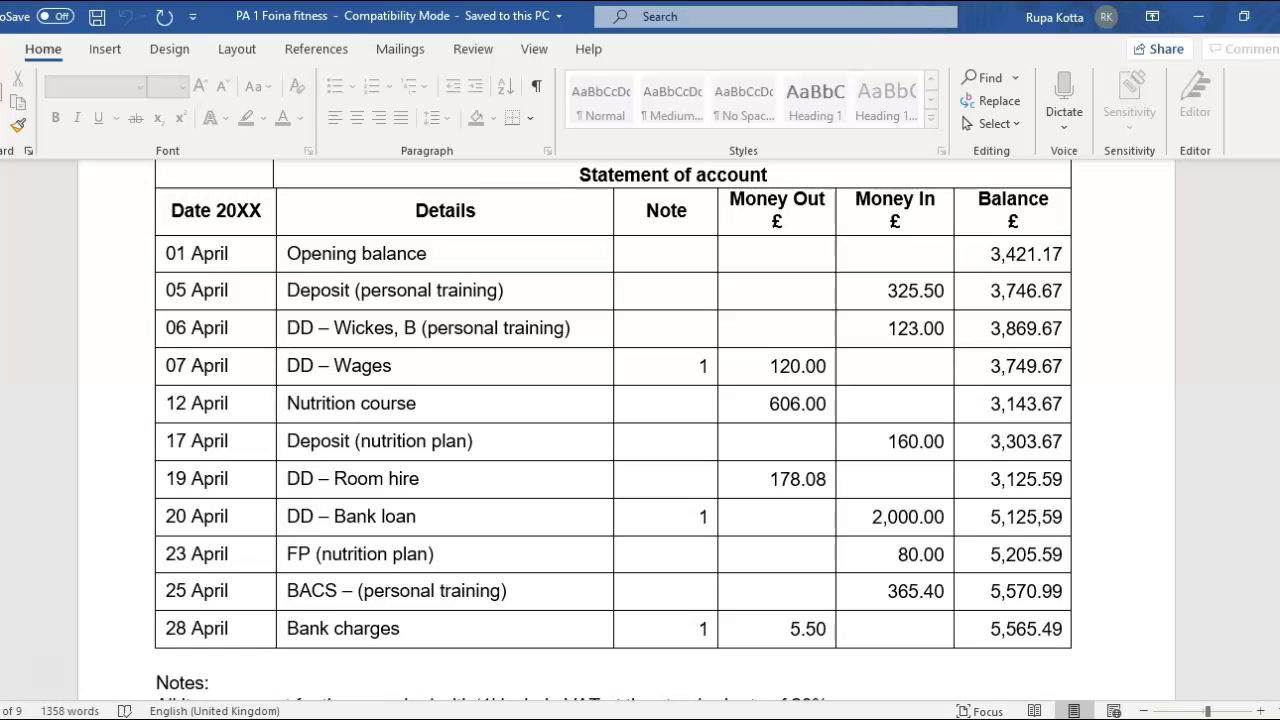
click(760, 718)
click(866, 634)
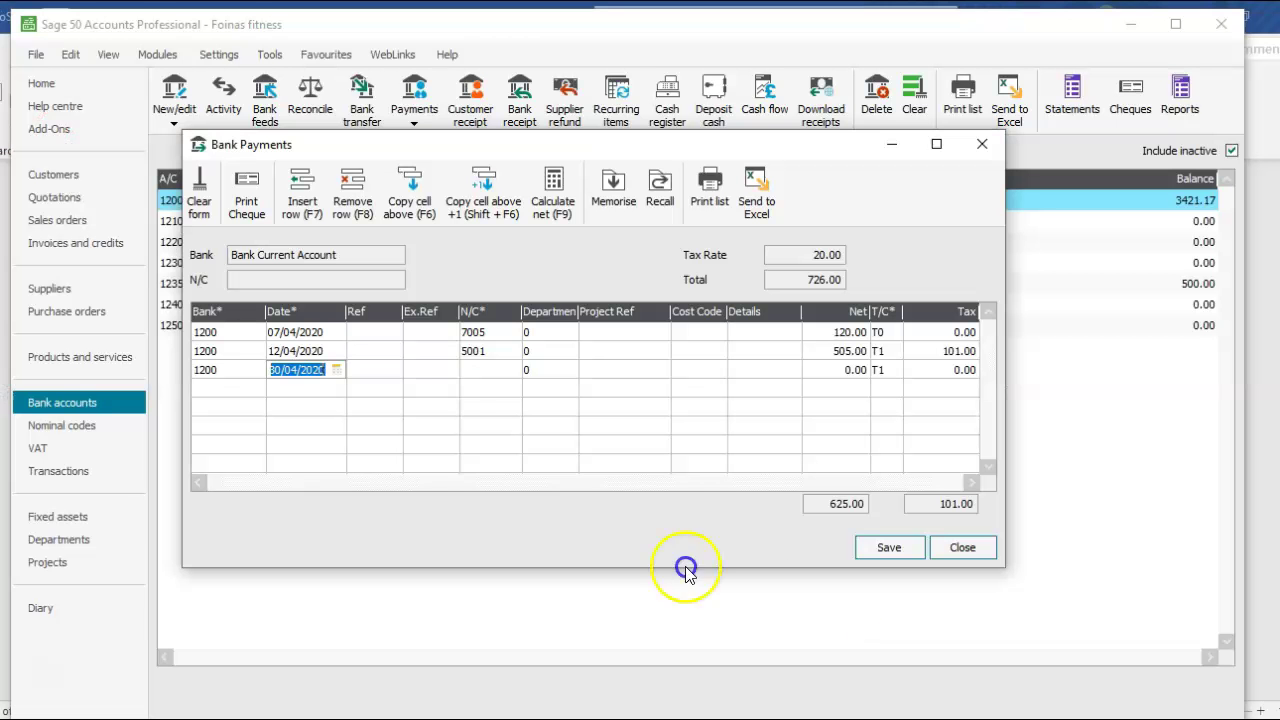
click(336, 370)
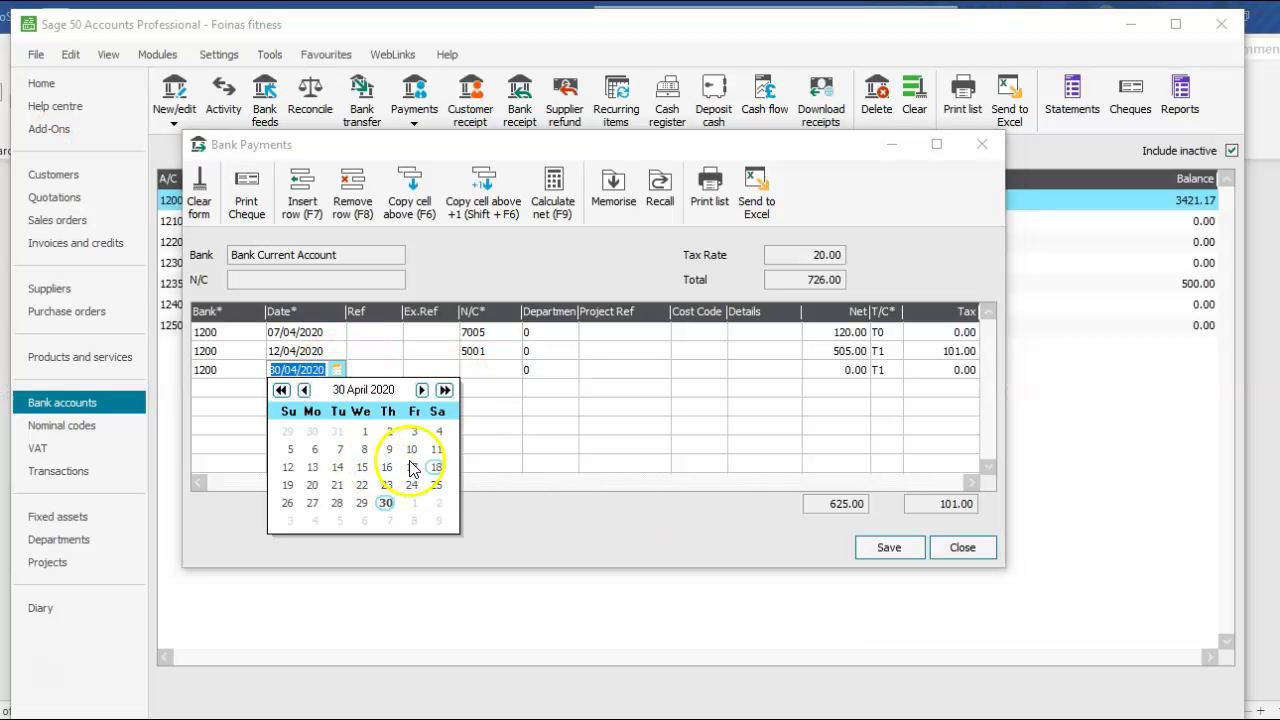
click(287, 486)
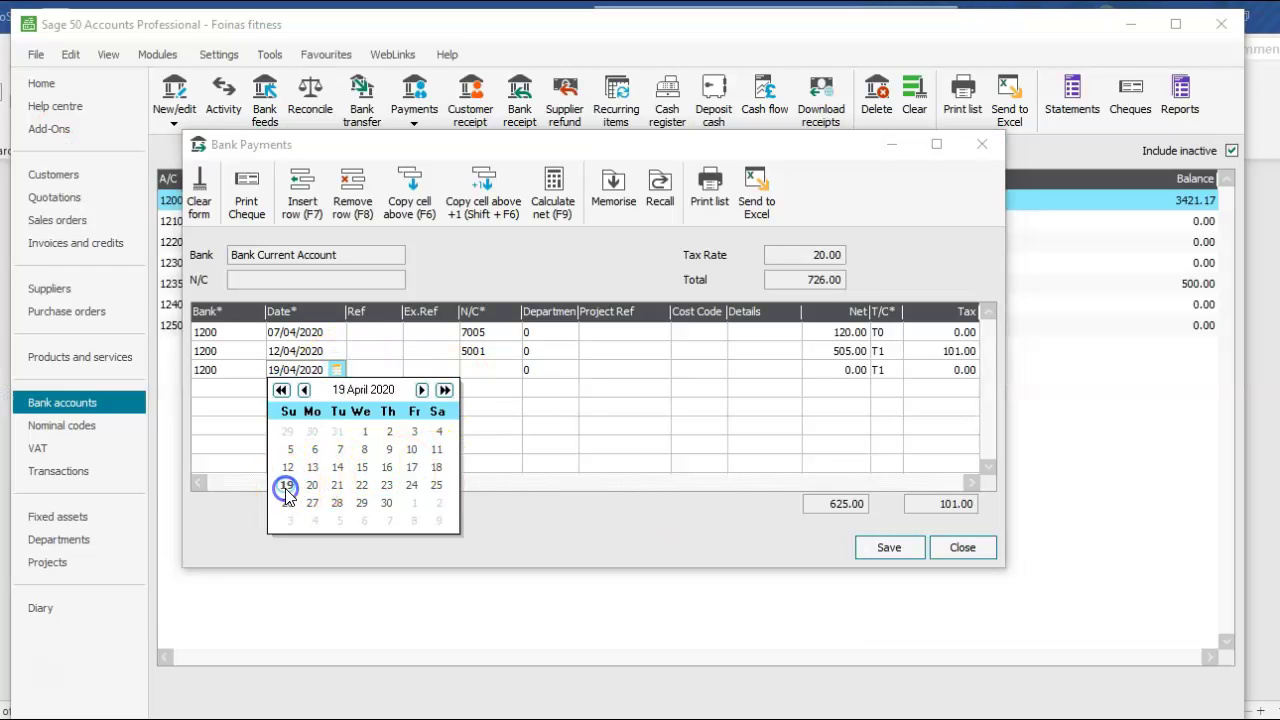
Assign nominal code 7100 Room hire to the third payment line and calculate its net from a gross of 178.08.
click(502, 371)
click(512, 371)
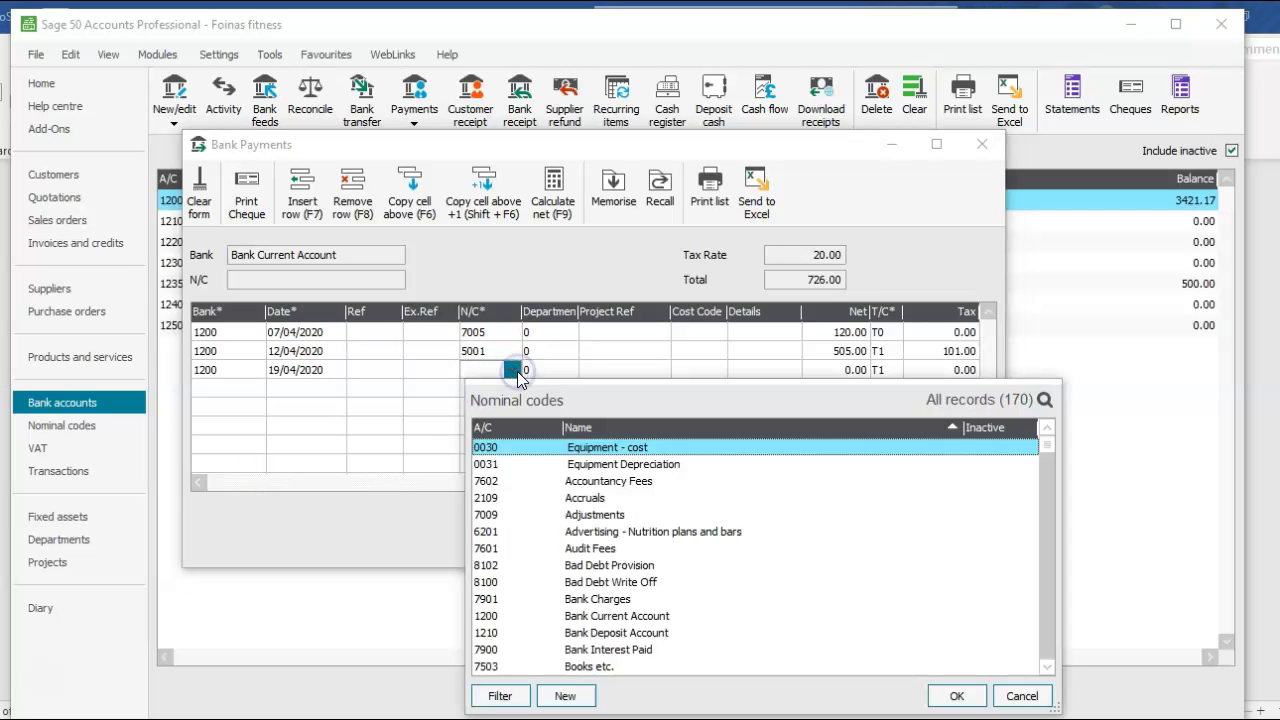
key(r)
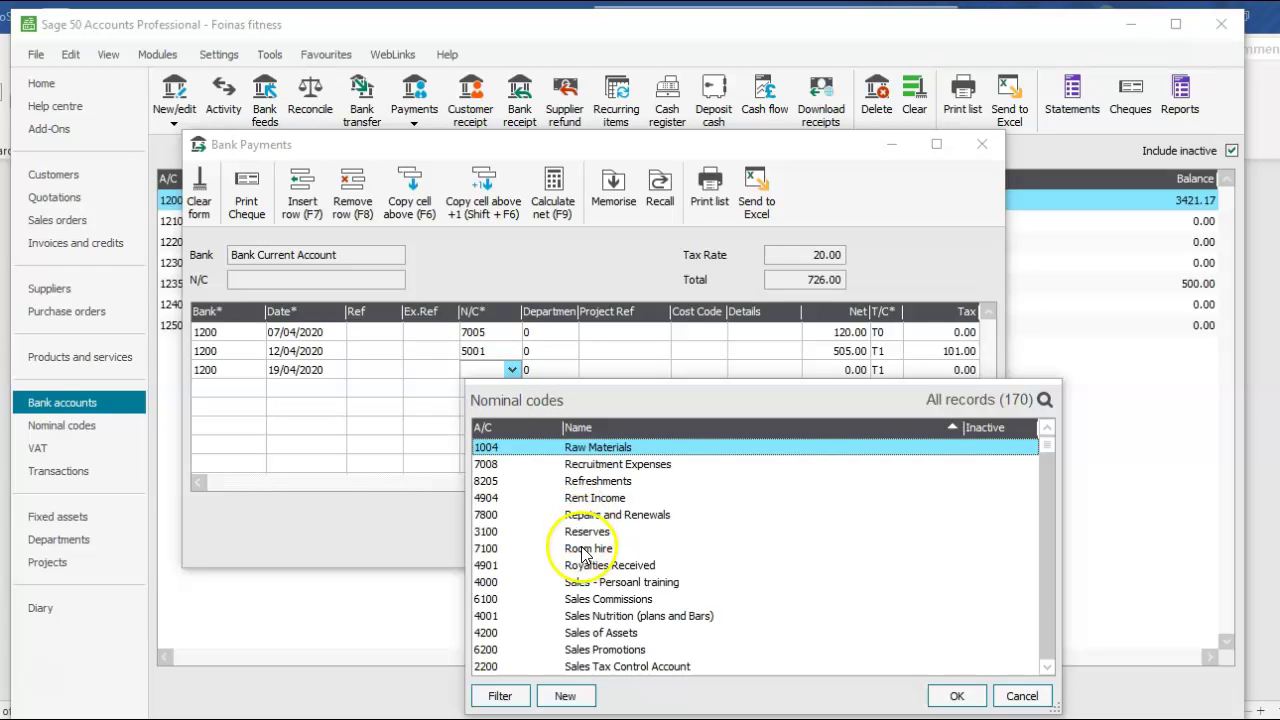
click(582, 548)
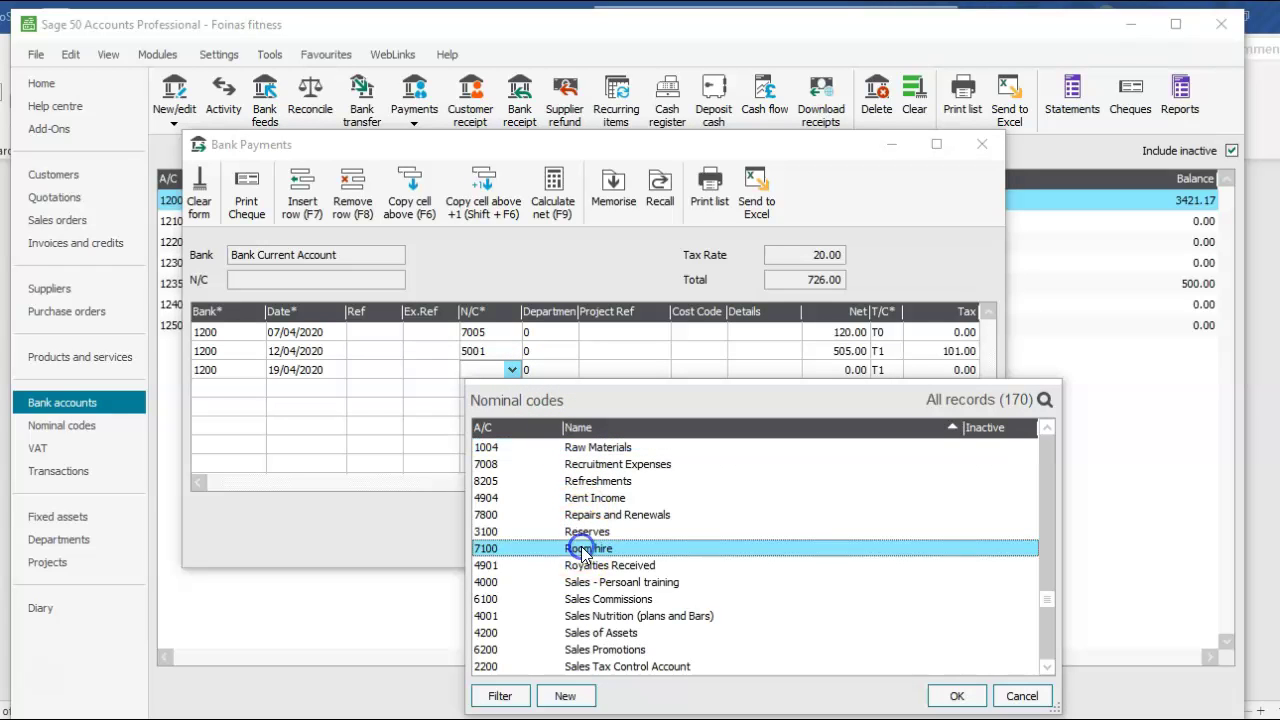
click(950, 695)
click(829, 372)
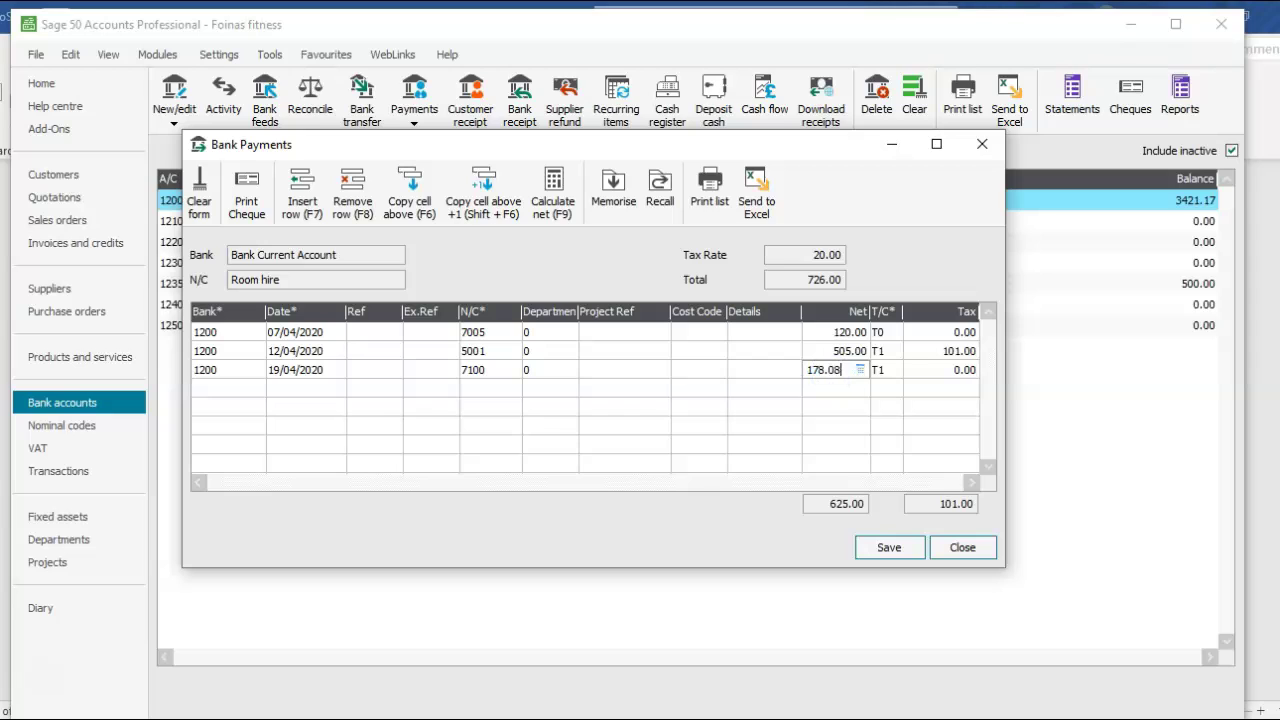
click(565, 214)
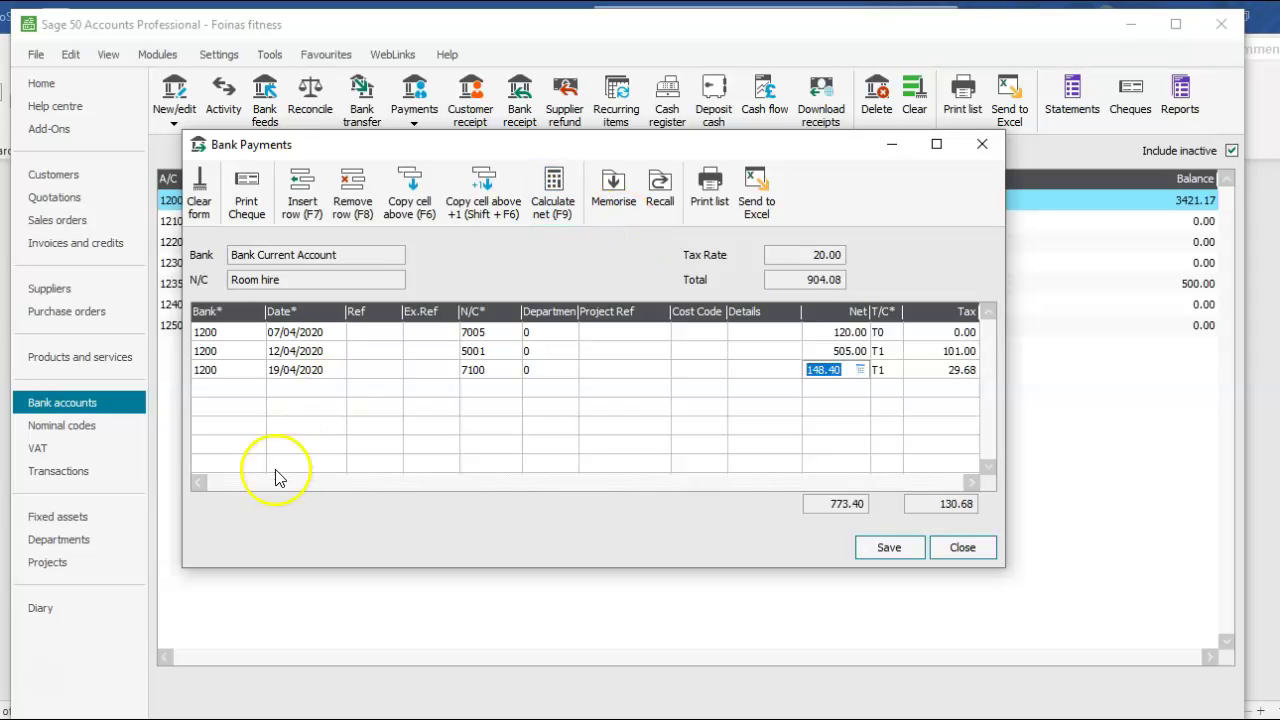
Start a fourth payment line on bank account 1200 and date it 28/04/2020 for the bank charges.
click(664, 718)
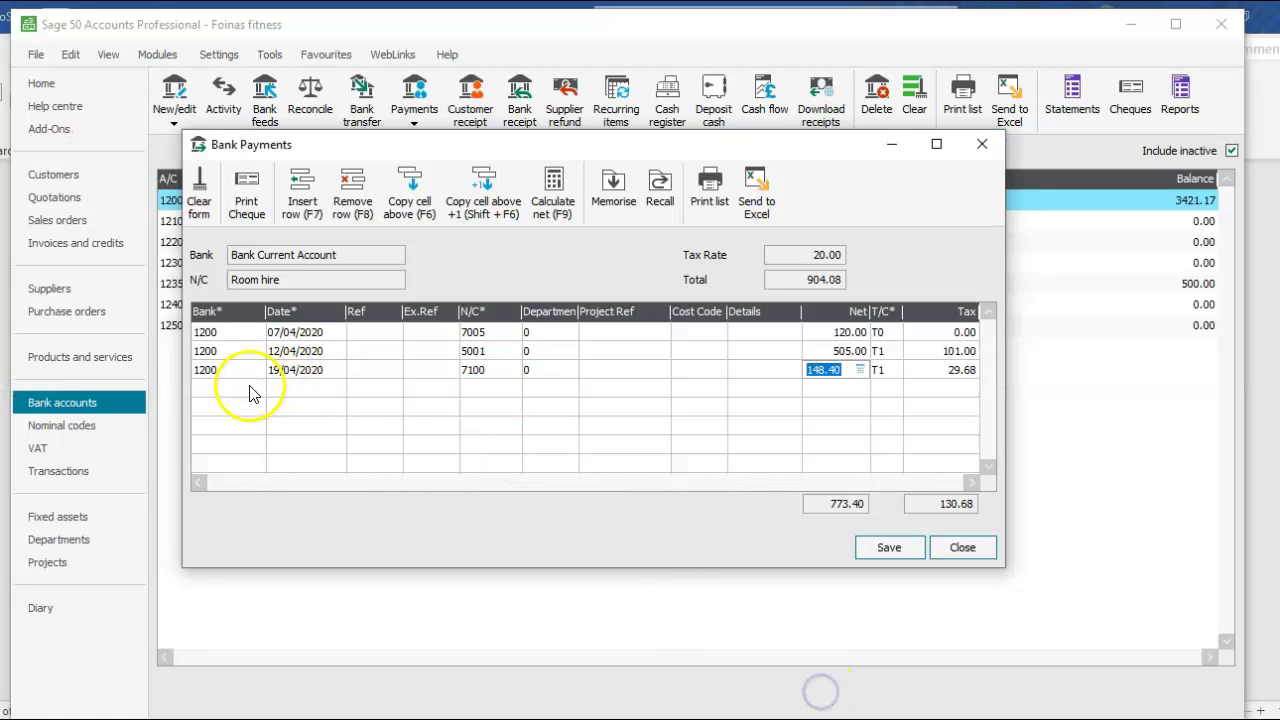
click(247, 390)
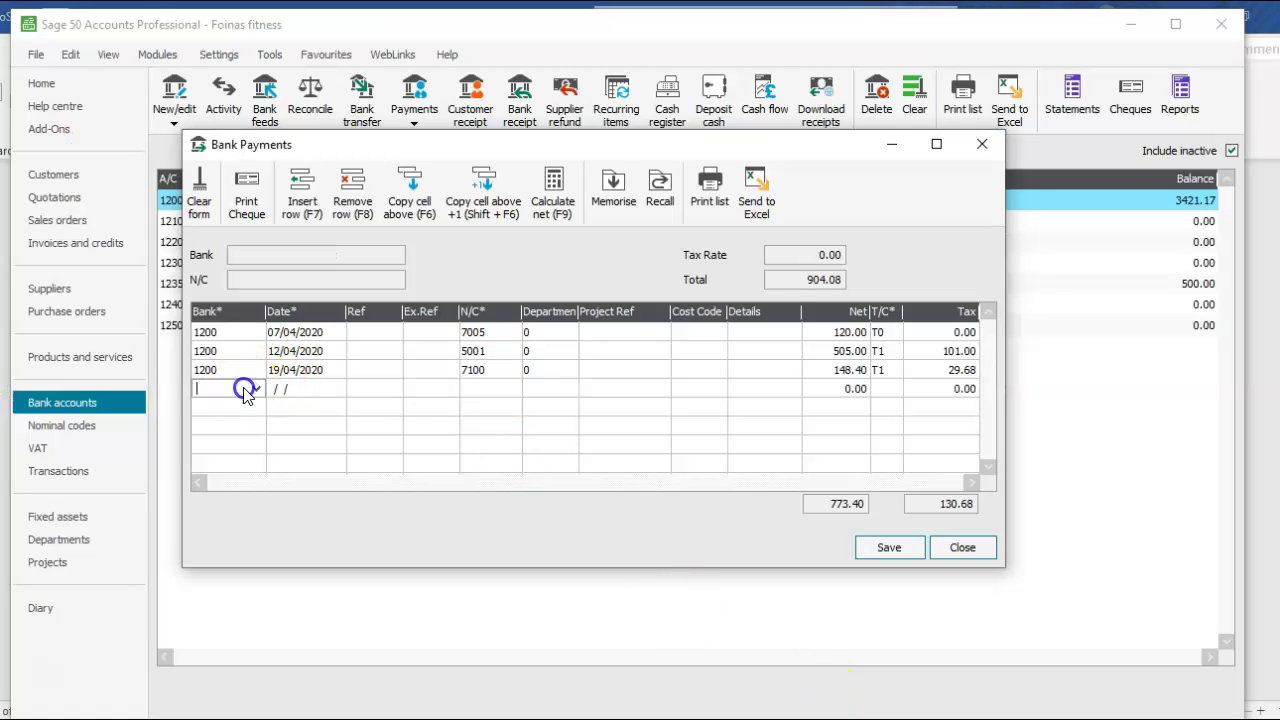
click(255, 389)
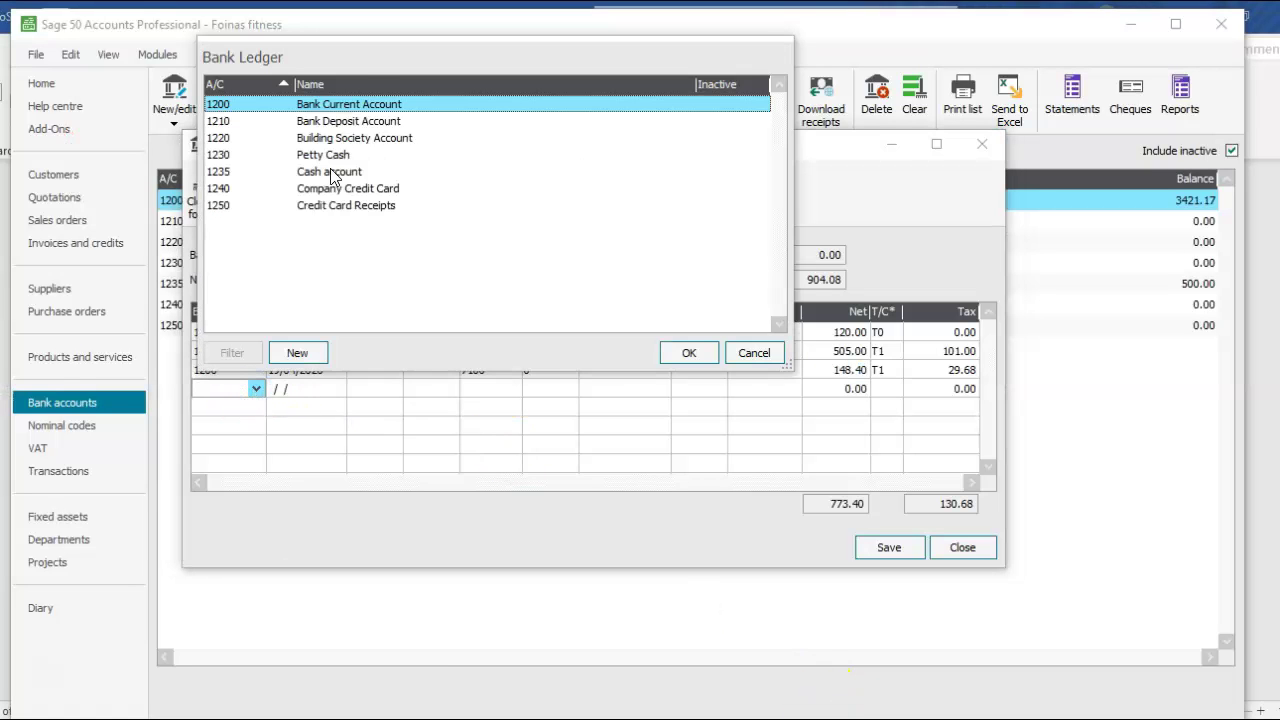
click(665, 350)
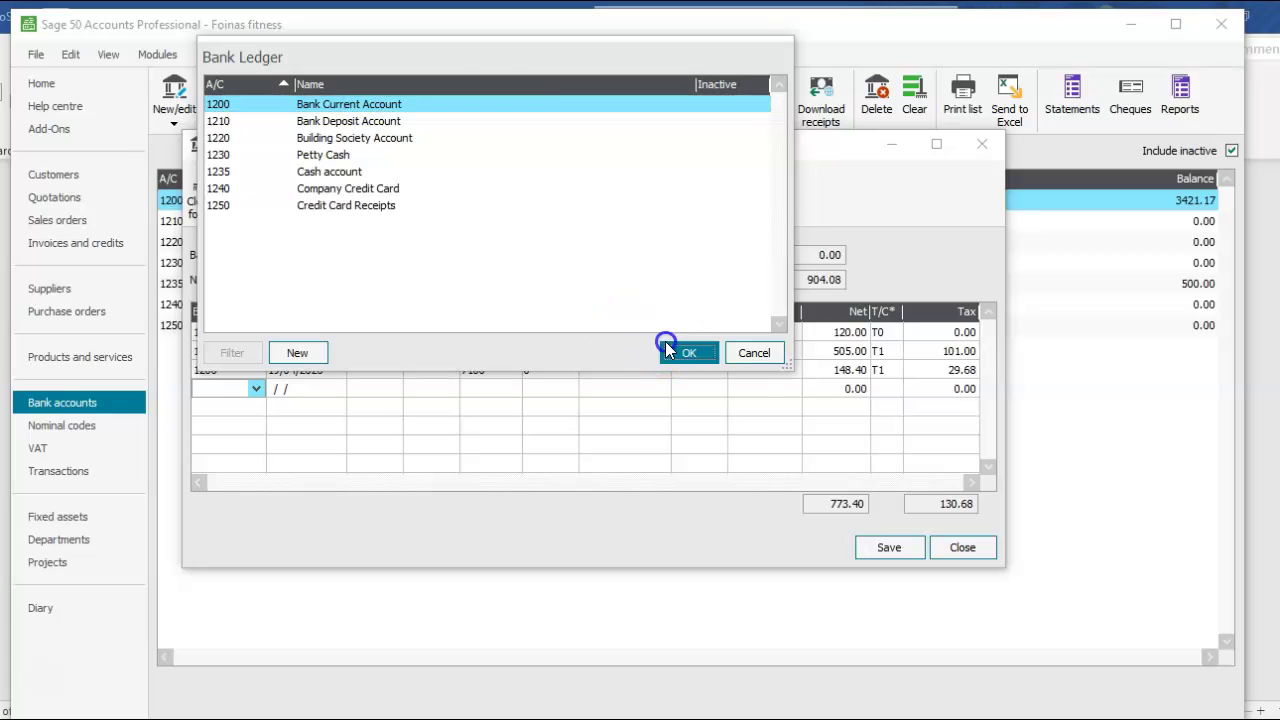
click(336, 390)
click(334, 521)
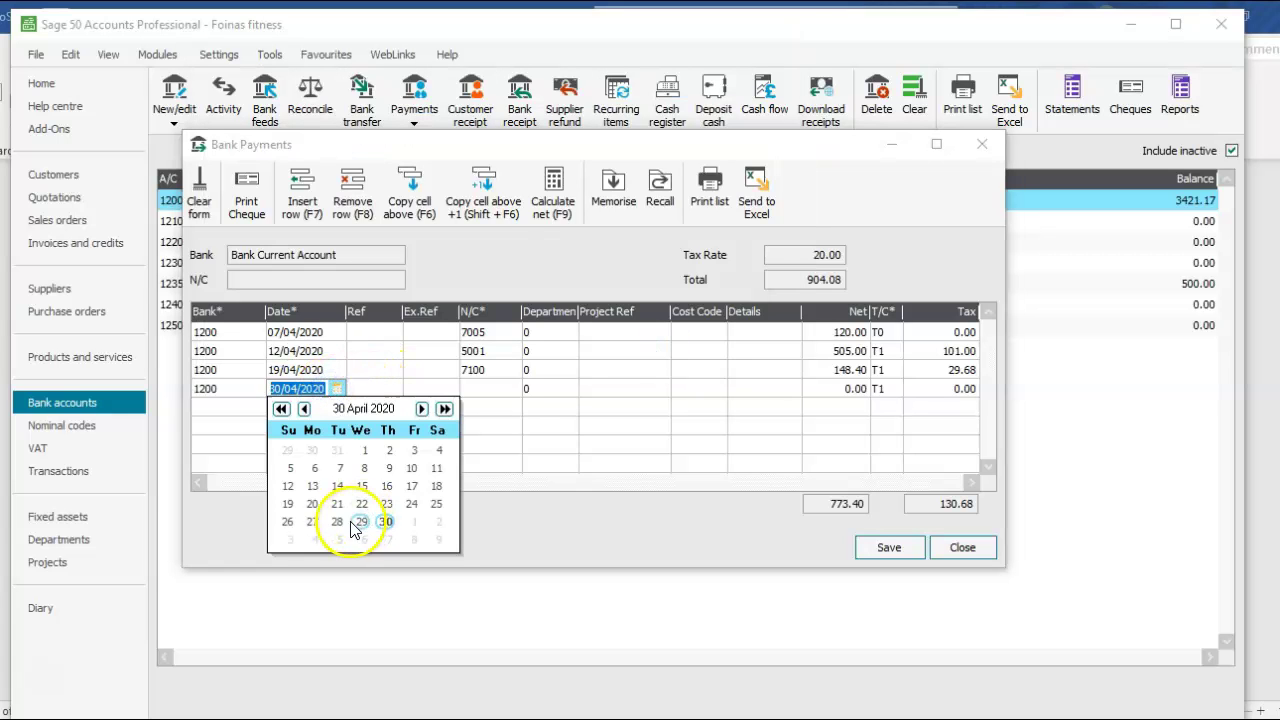
Assign nominal code 7901 Bank Charges to the fourth payment line.
click(498, 388)
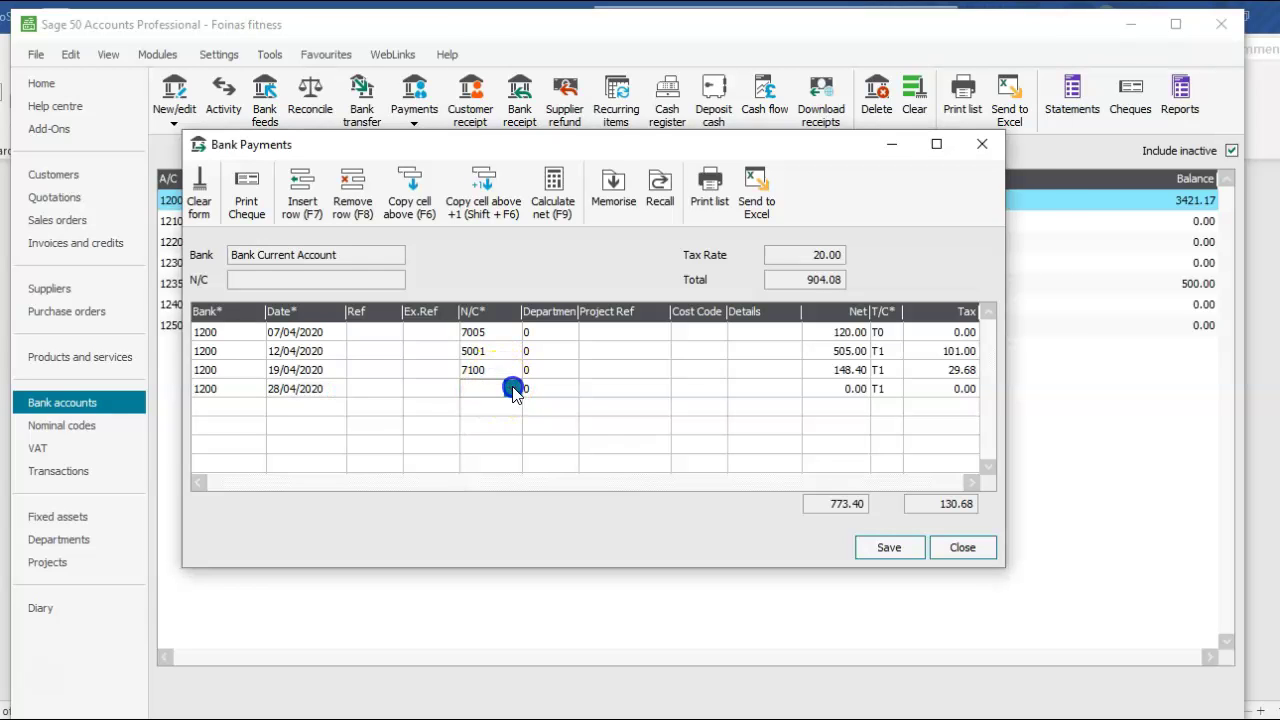
click(512, 388)
key(b)
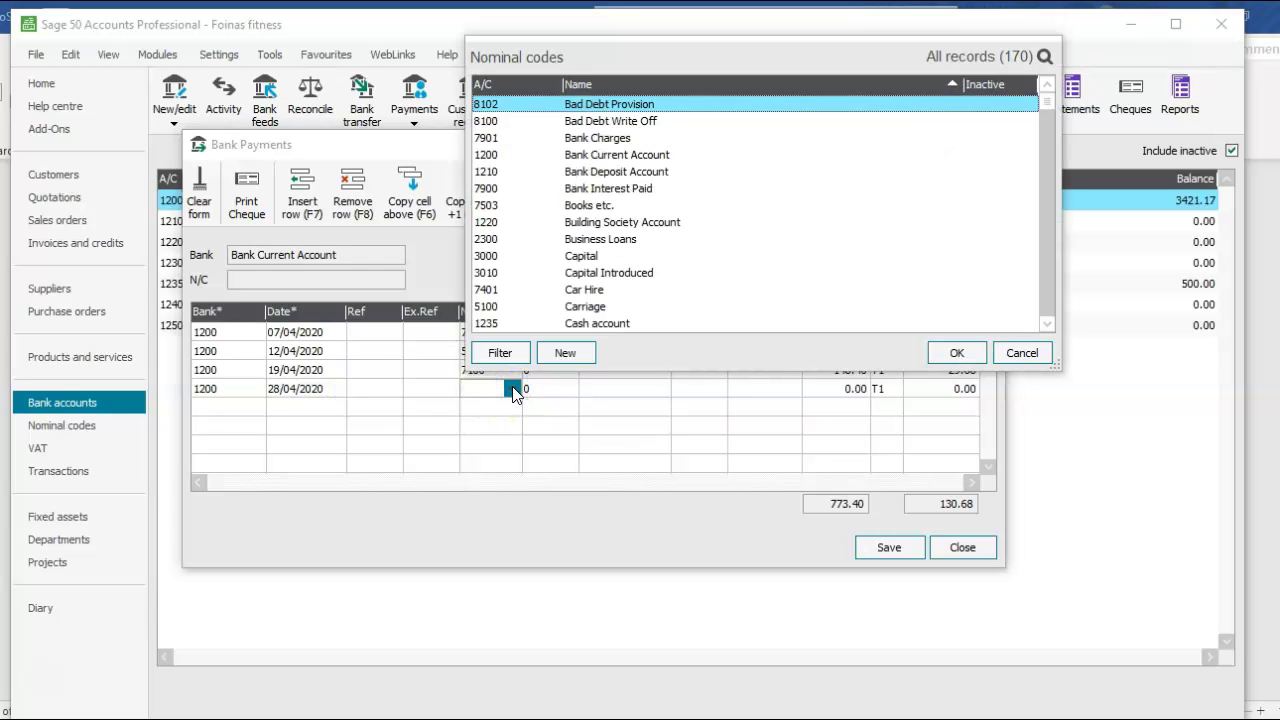
click(618, 139)
click(955, 355)
Enter a net amount of 5.50 for the bank charges payment and set its tax code to T0.
click(840, 388)
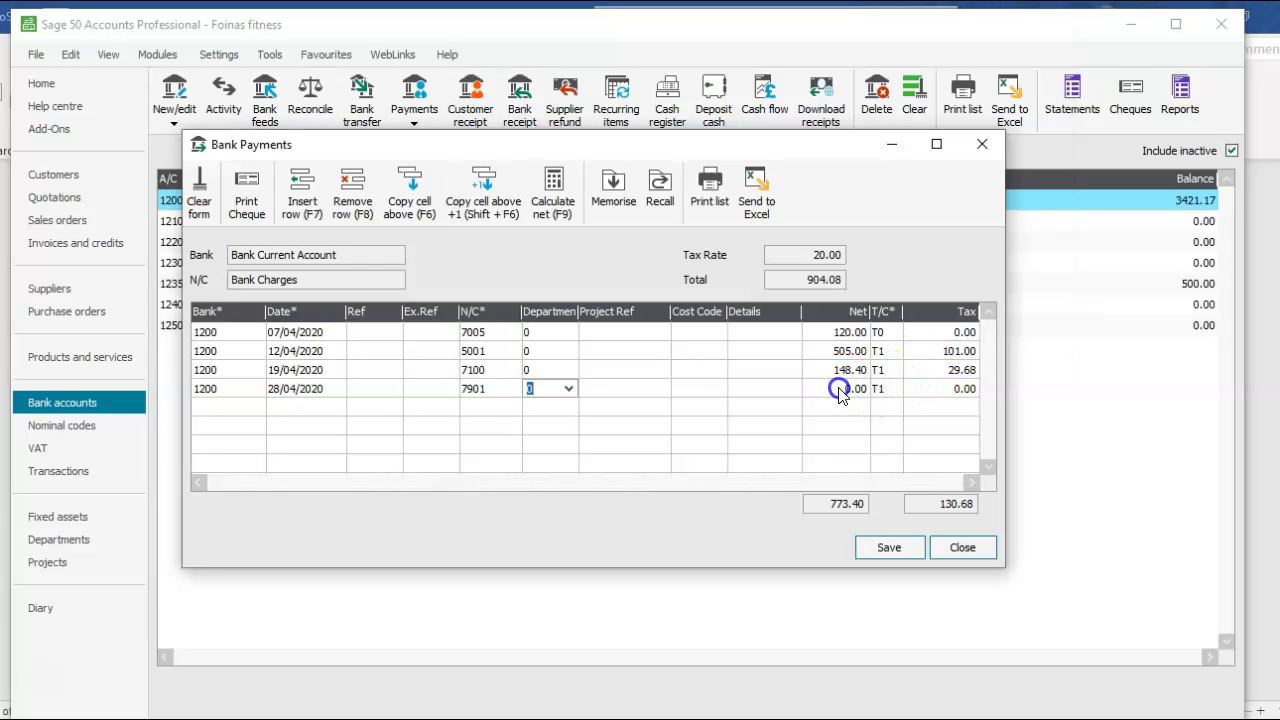
text(5.50)
click(886, 389)
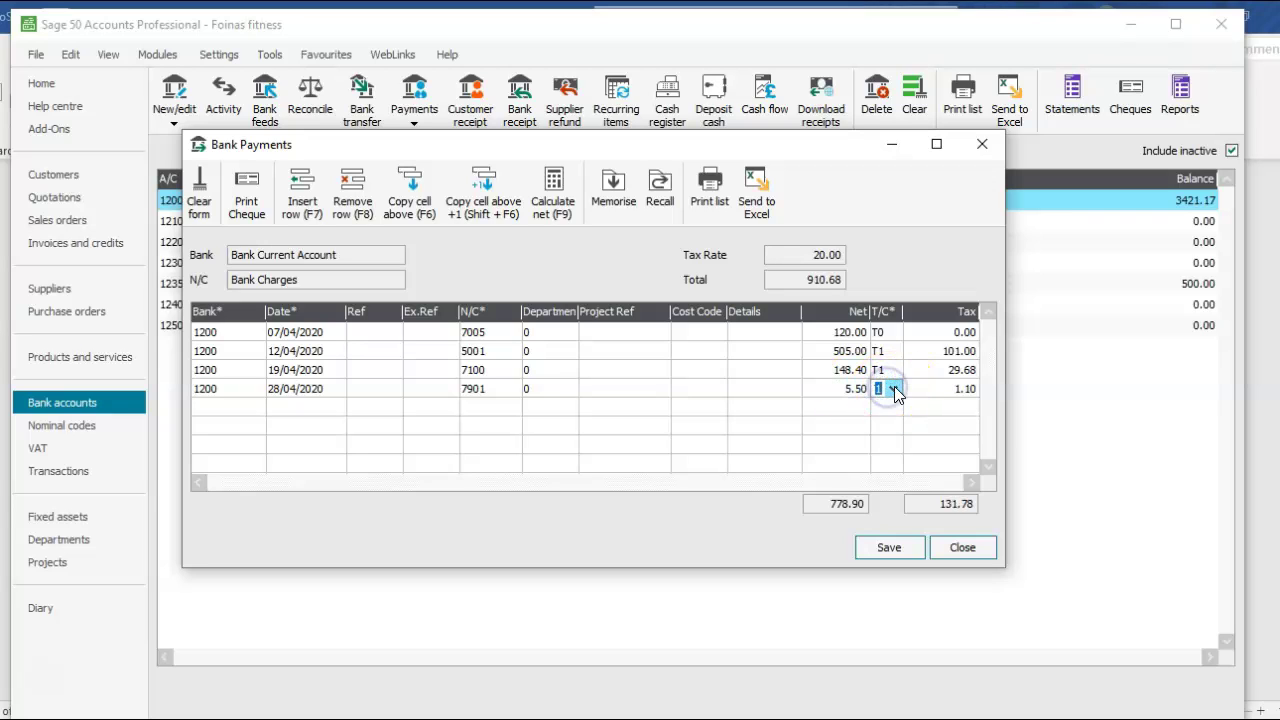
click(894, 390)
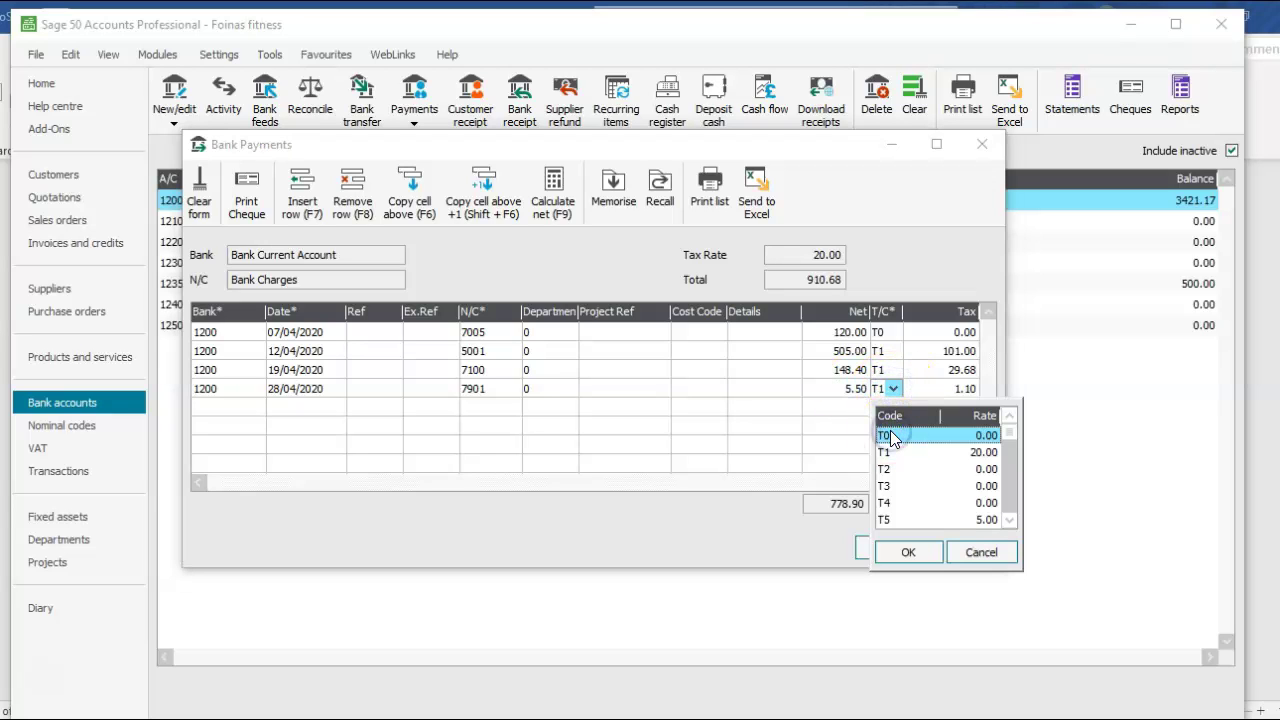
click(906, 551)
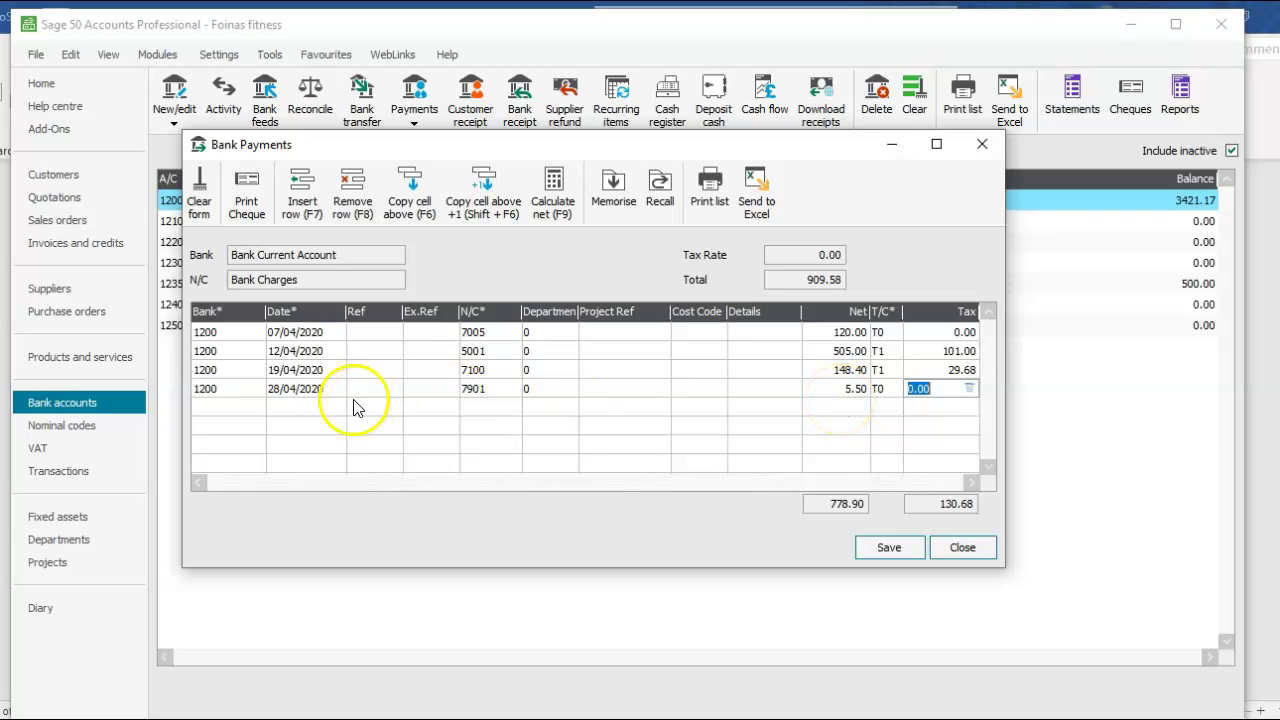
Save the four bank payments and close the payment entry form.
click(880, 549)
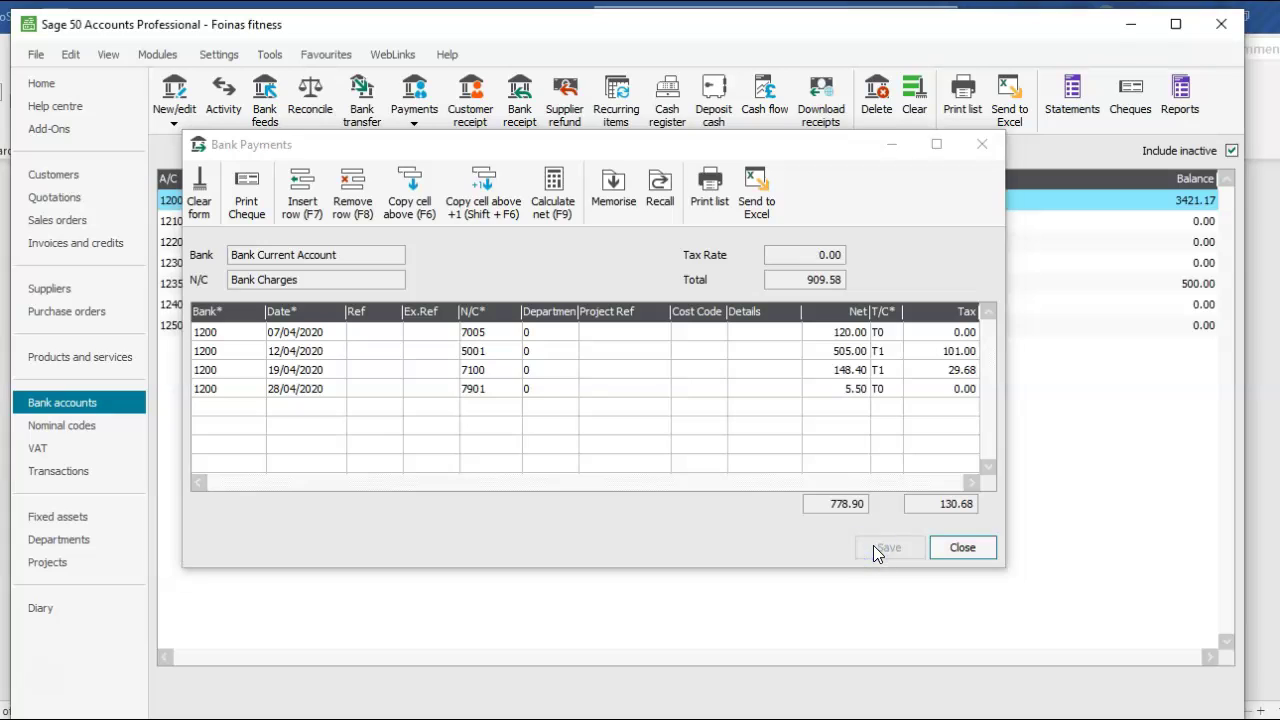
click(947, 550)
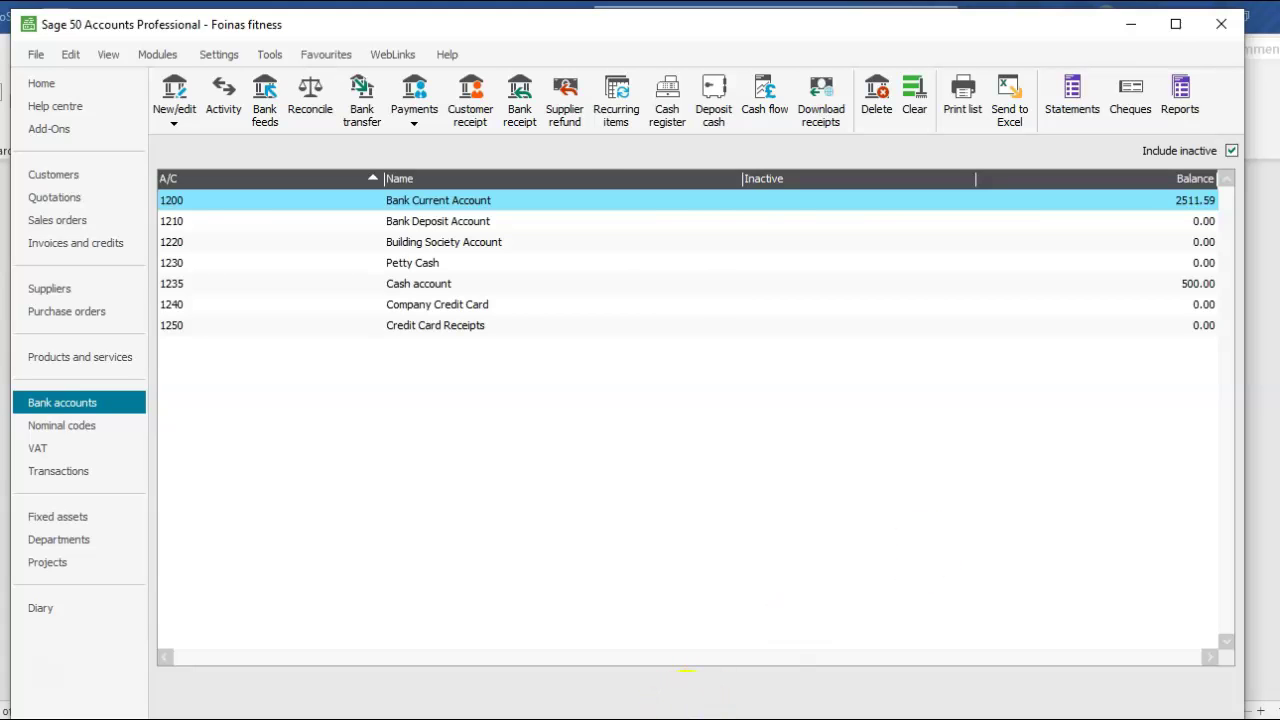
Examine the money-in entries on the Word bank statement and return to the bank accounts list in Sage 50 Accounts.
click(686, 706)
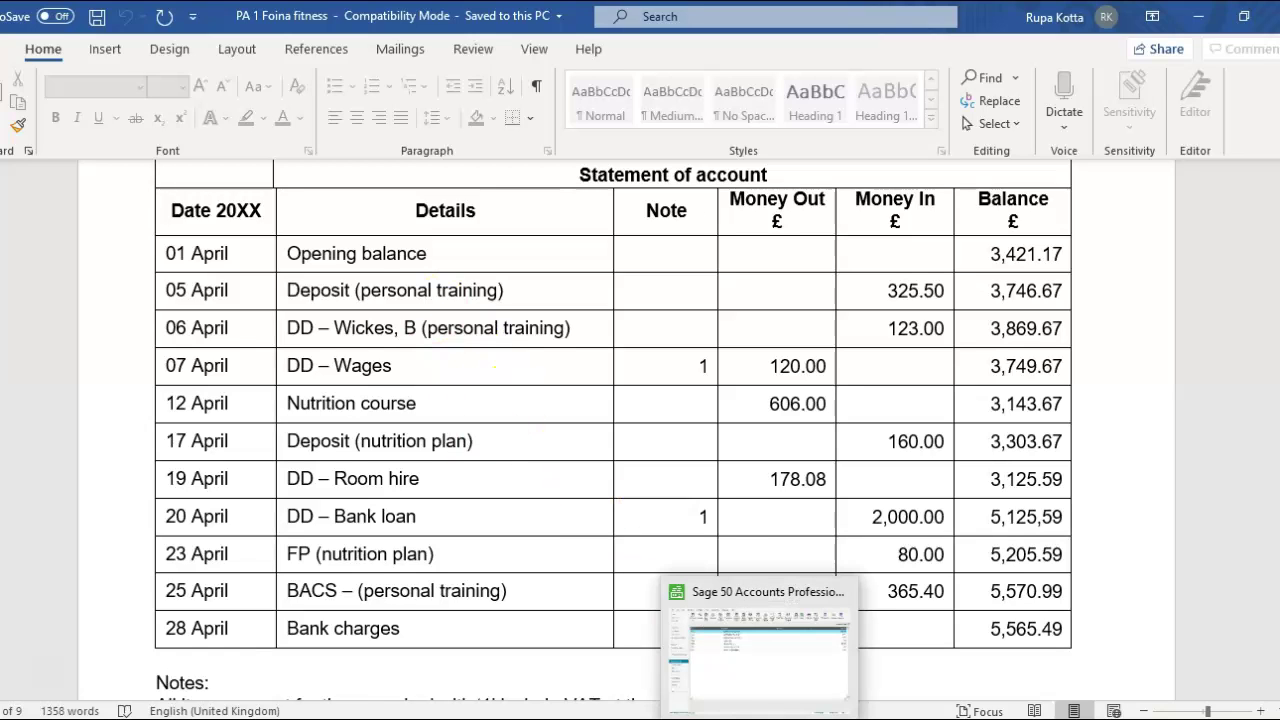
click(760, 719)
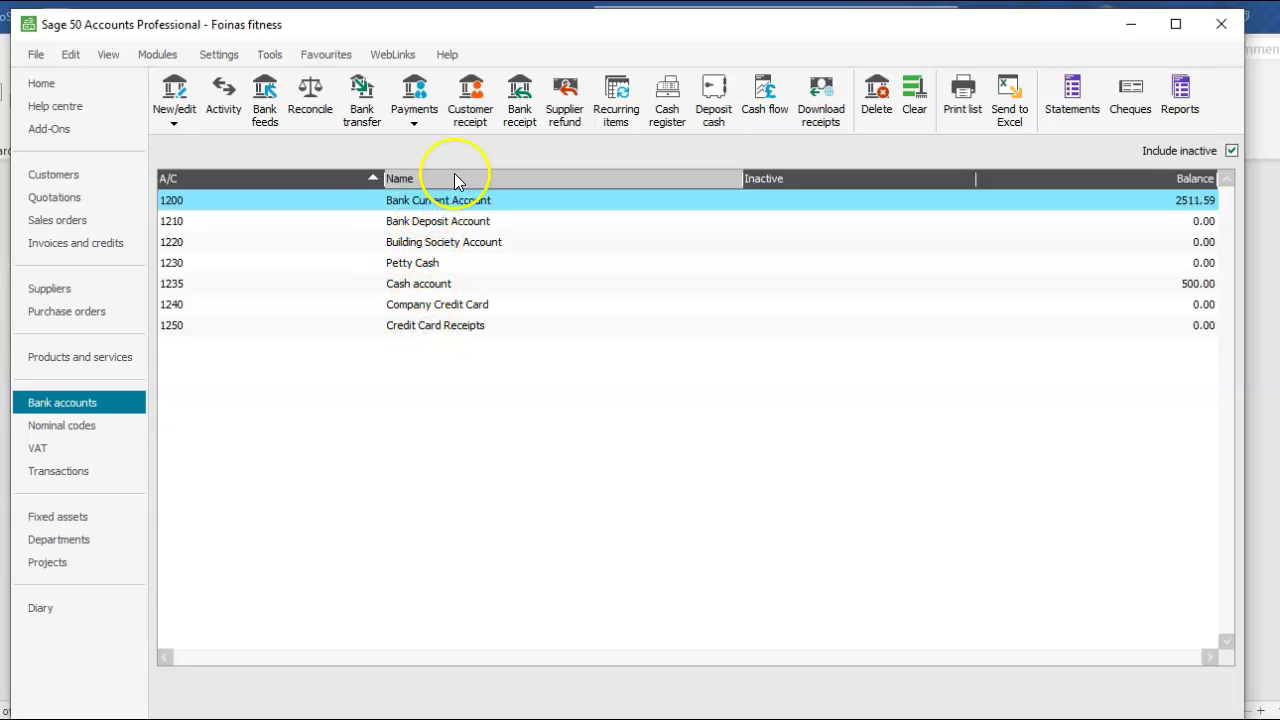
Start a bank receipt entry and date its first line for bank account 1200 as 05/04/2020, checking the Word bank statement.
click(519, 118)
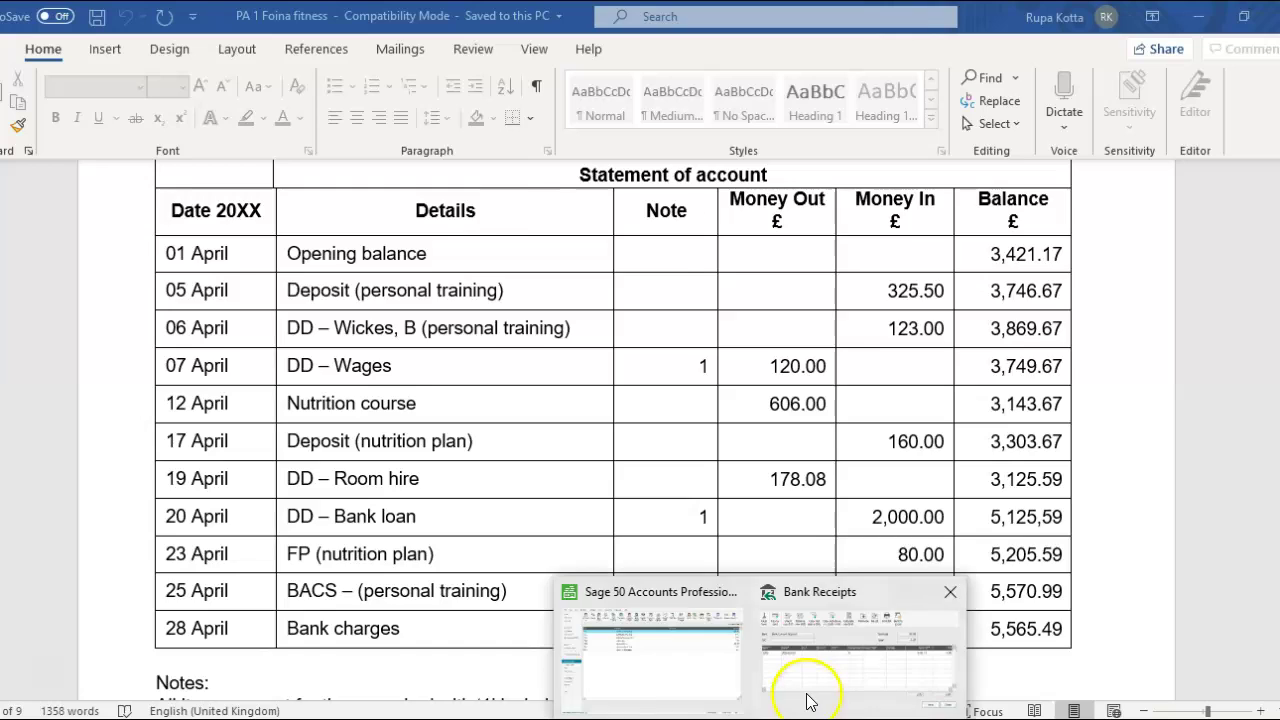
click(808, 690)
click(261, 332)
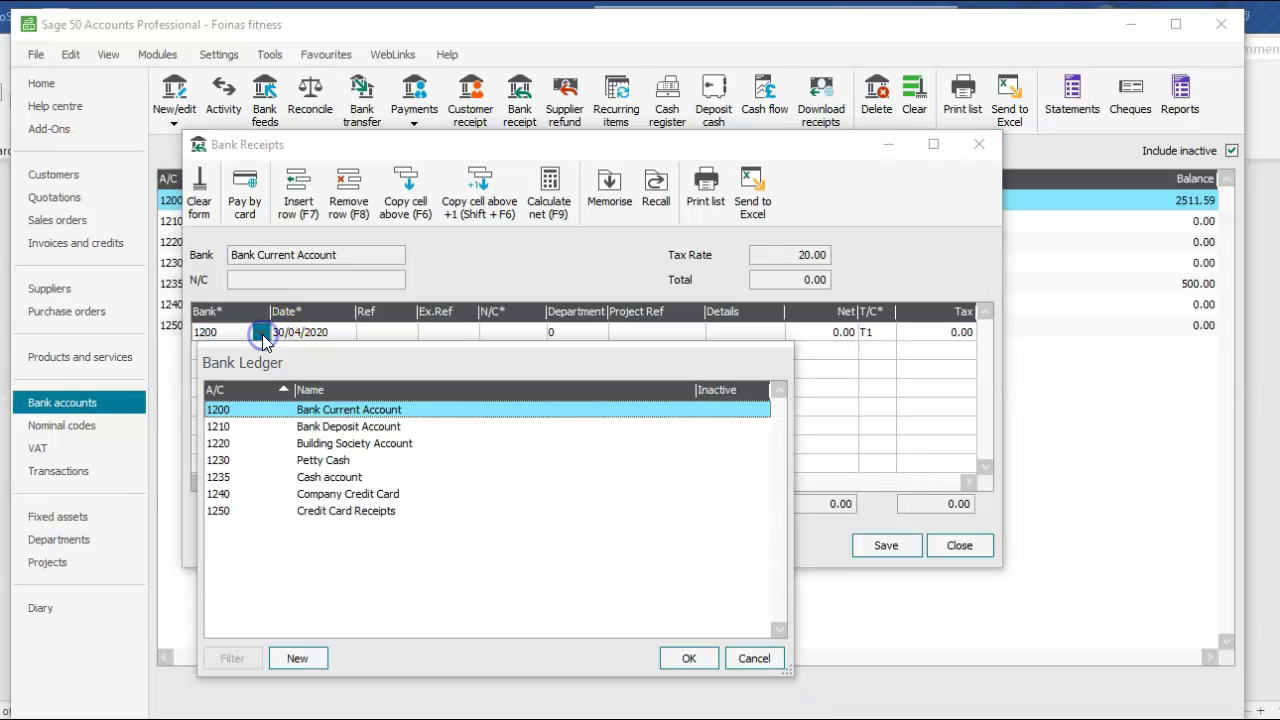
click(755, 716)
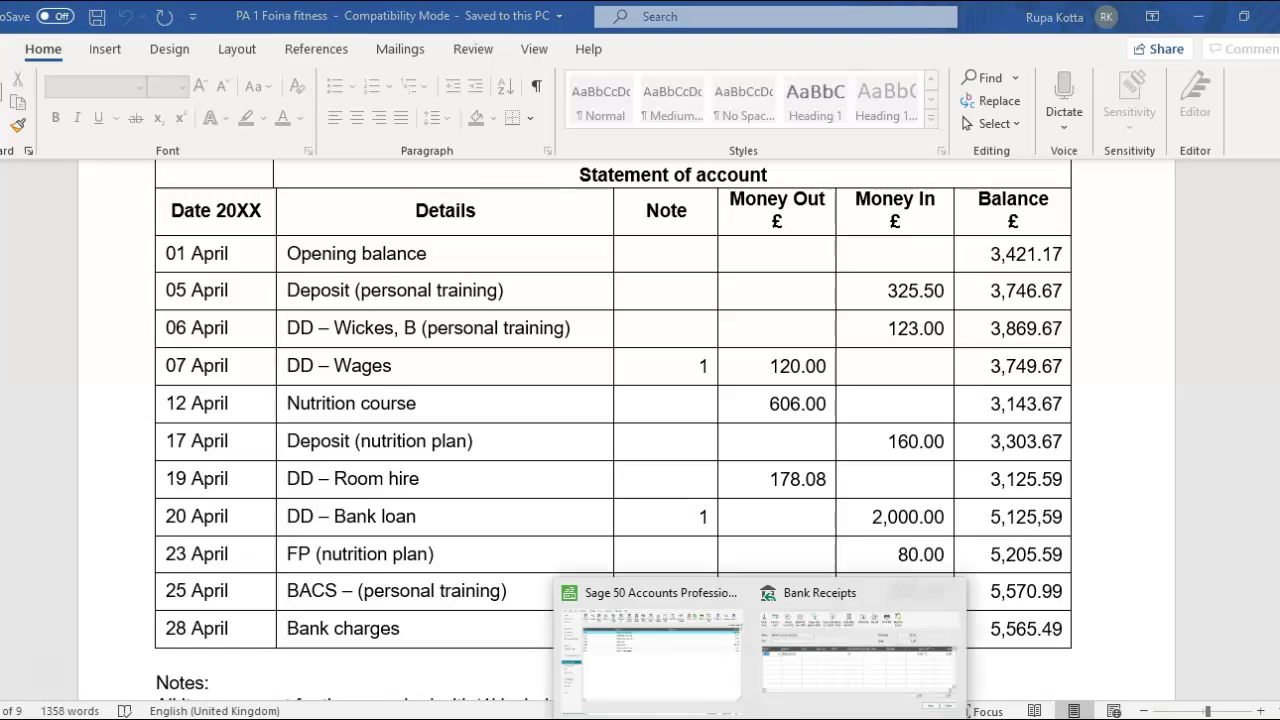
click(829, 677)
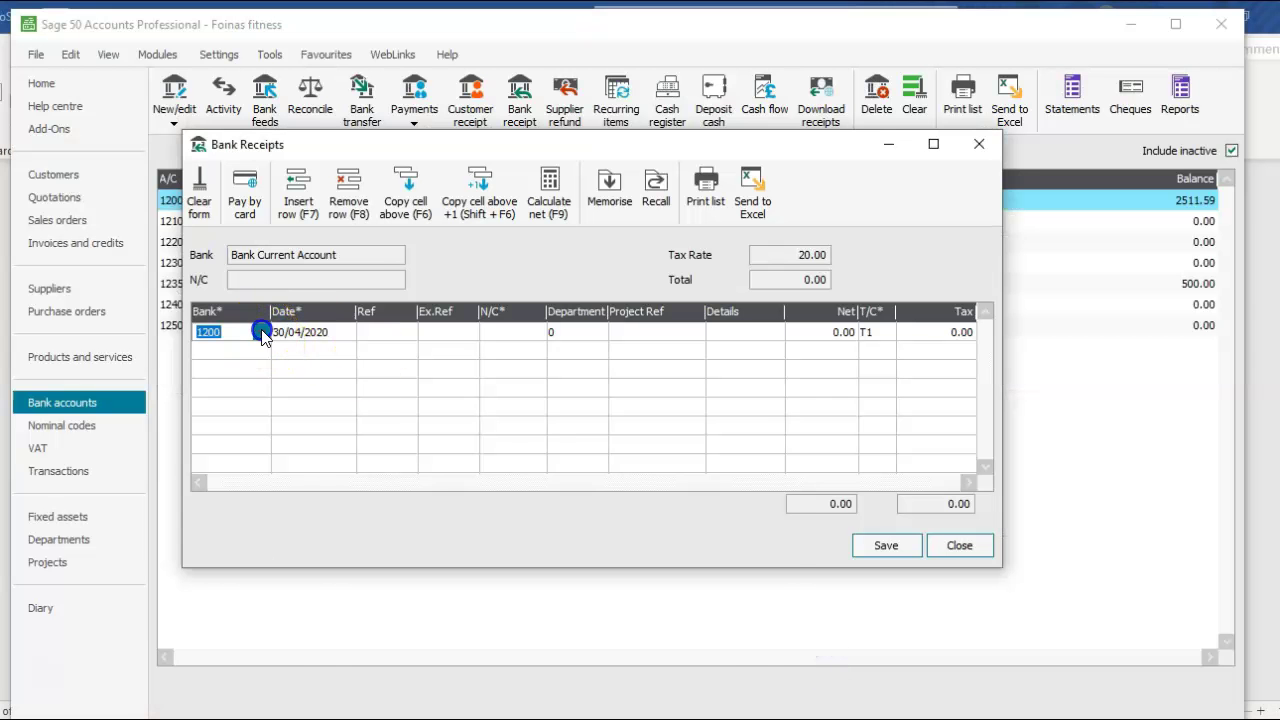
click(261, 332)
key(Escape)
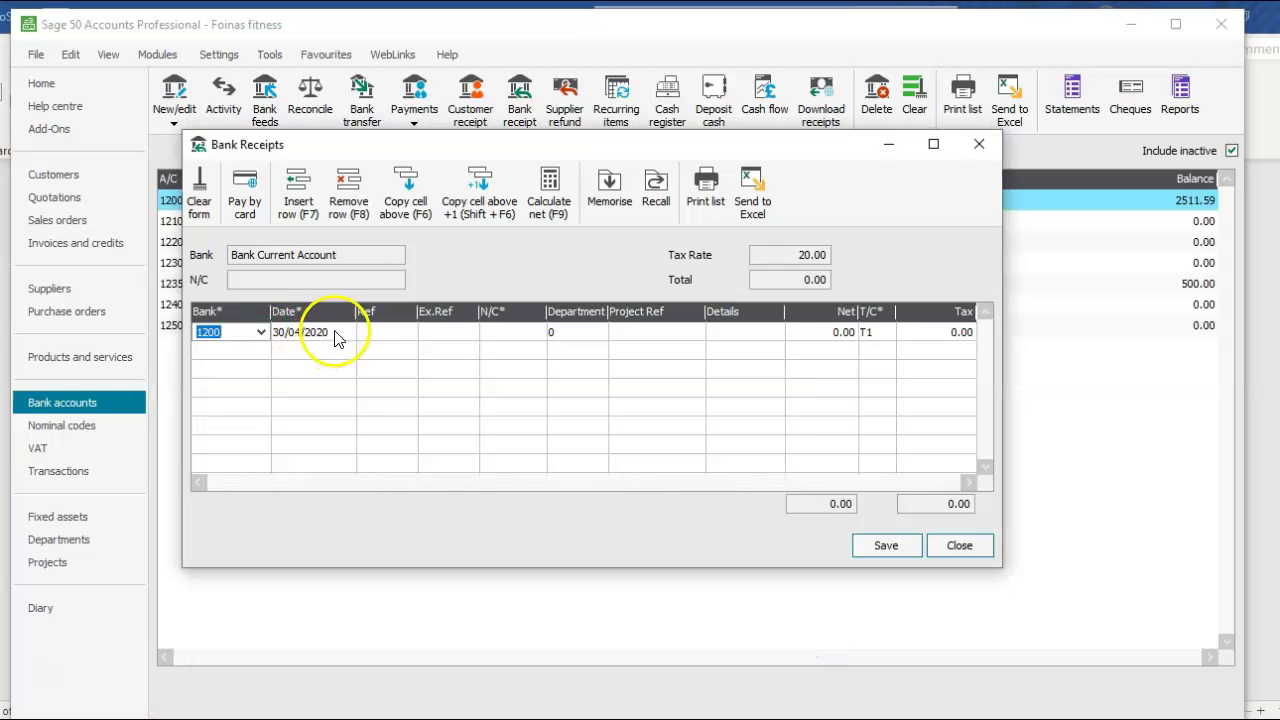
click(336, 335)
click(345, 332)
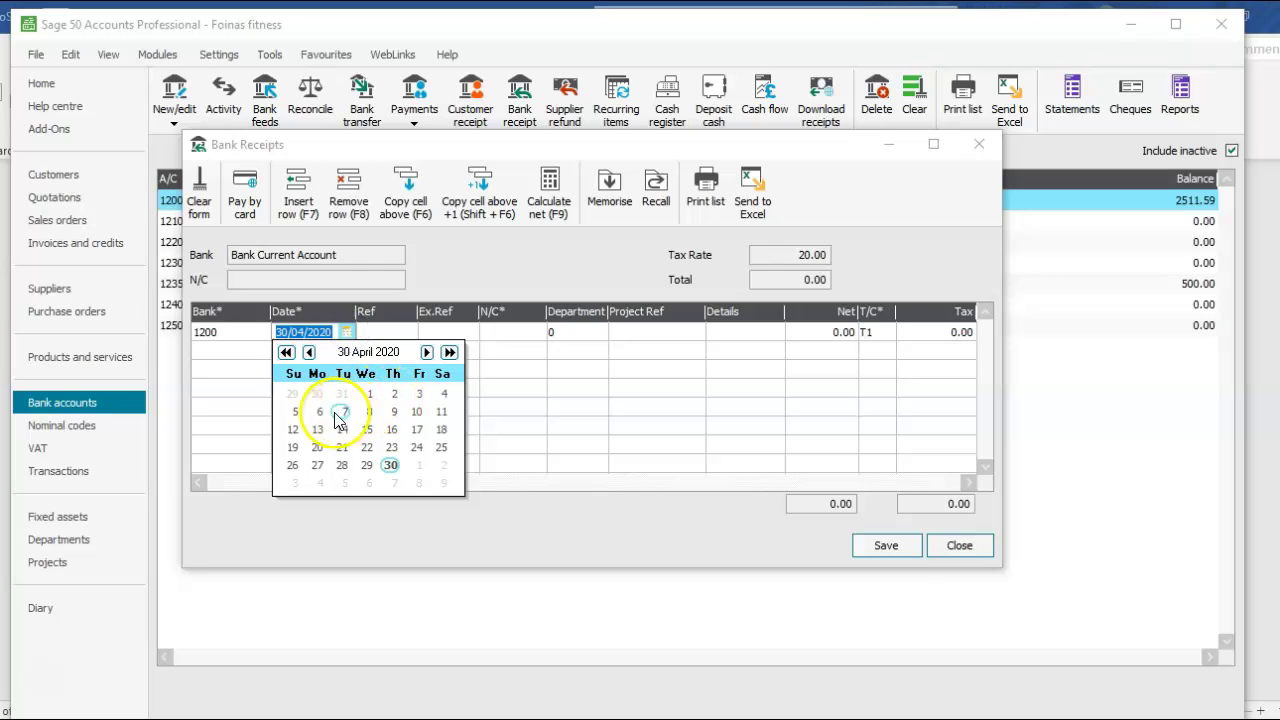
click(293, 411)
Assign nominal code 4000 Sales - Persoanl training to the first receipt line.
click(497, 334)
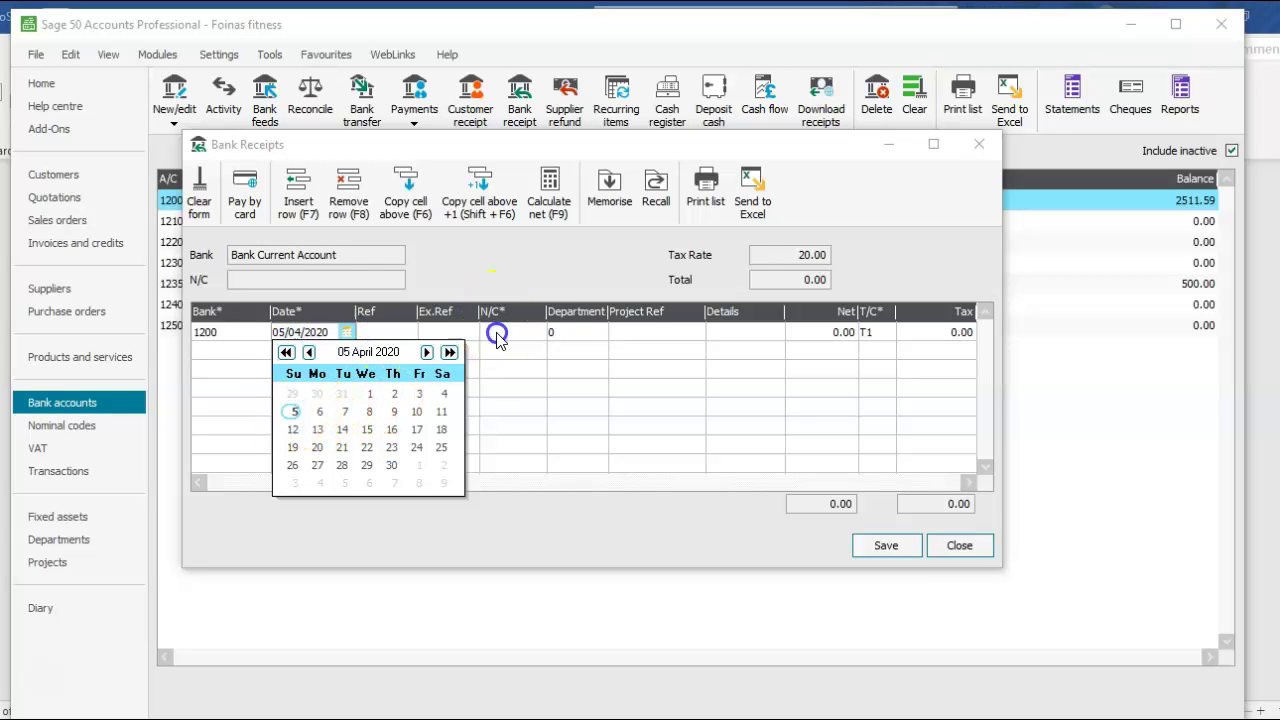
click(538, 333)
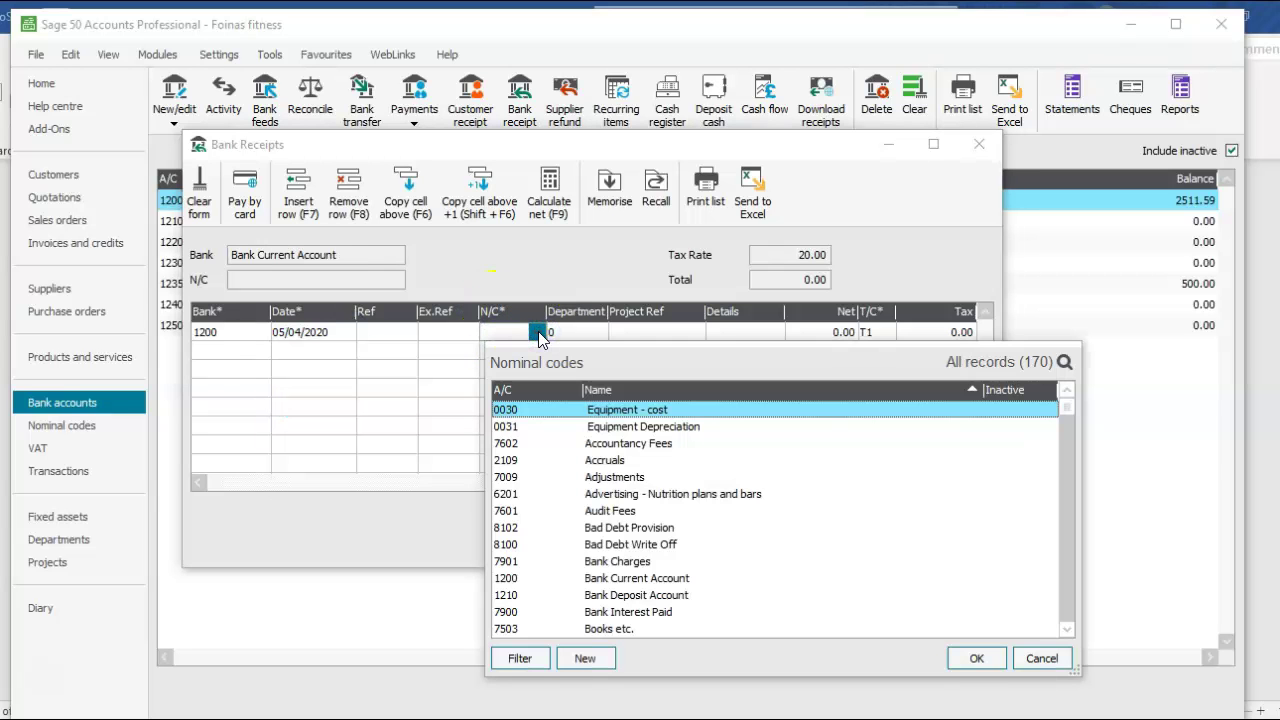
key(s)
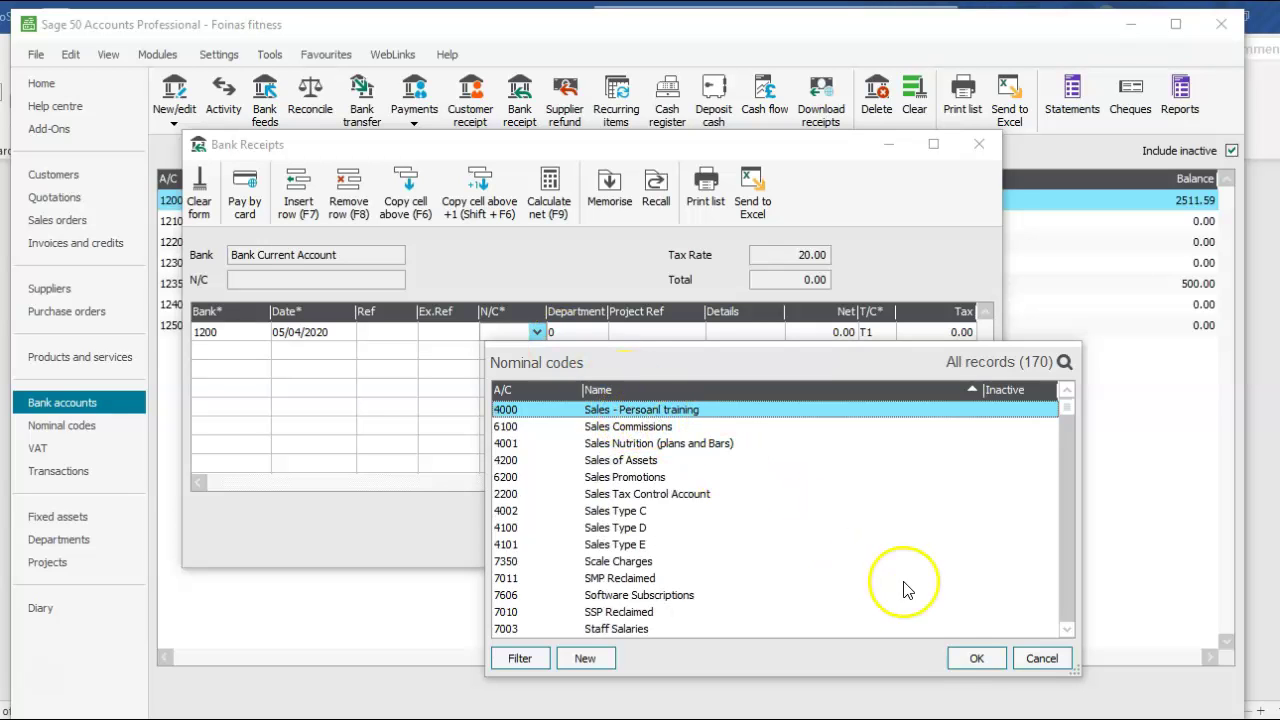
click(976, 658)
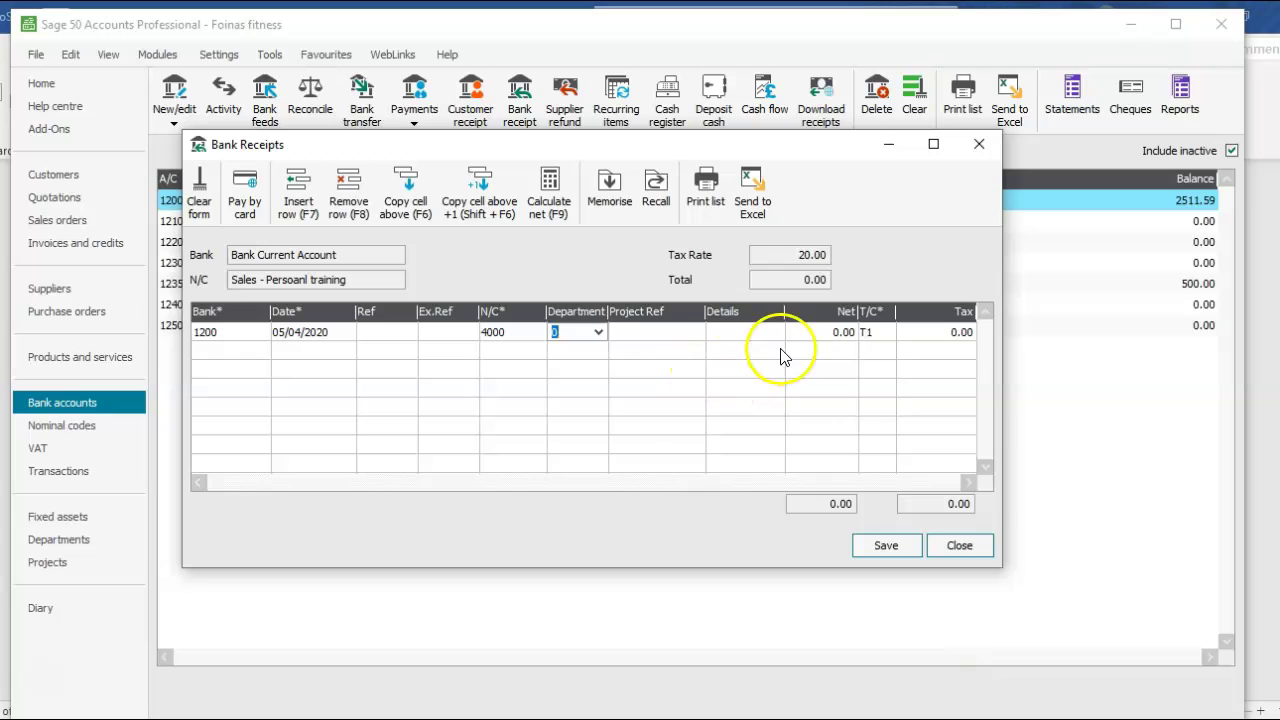
Enter the gross amount of 325.50 on the first receipt line, as on the bank statement, and calculate its net and tax.
click(810, 333)
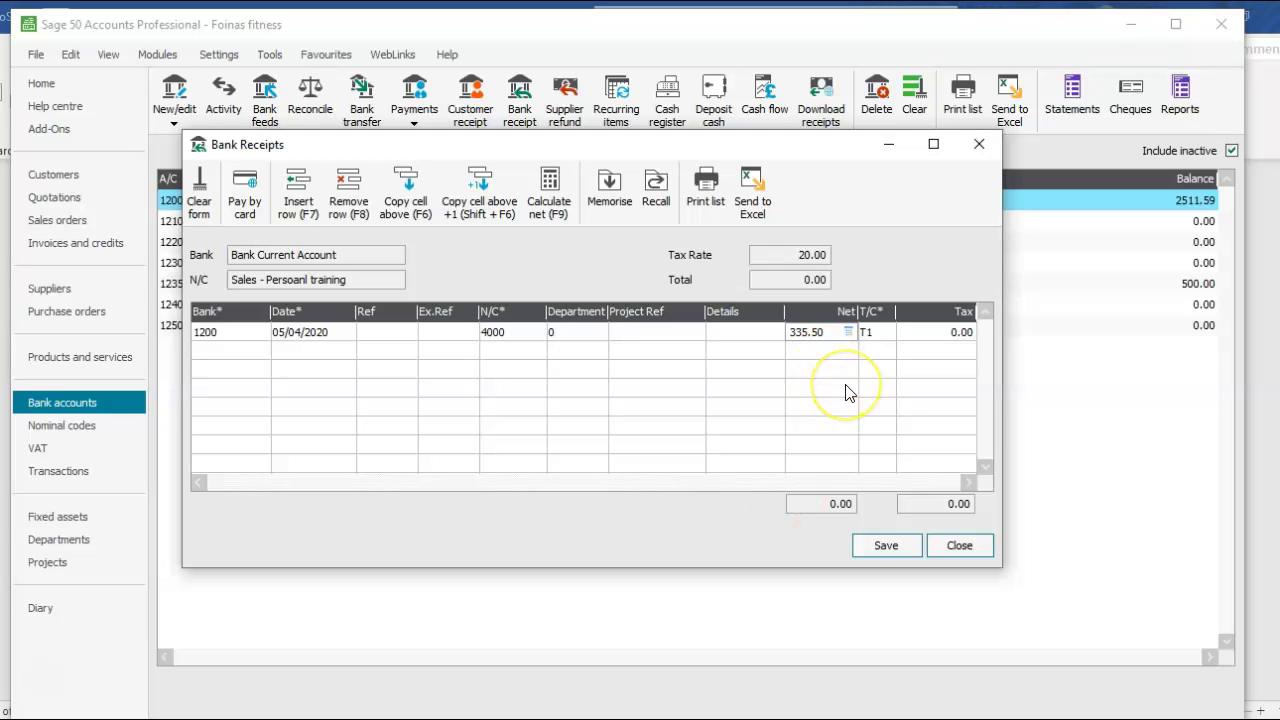
click(650, 718)
key(alt+Tab)
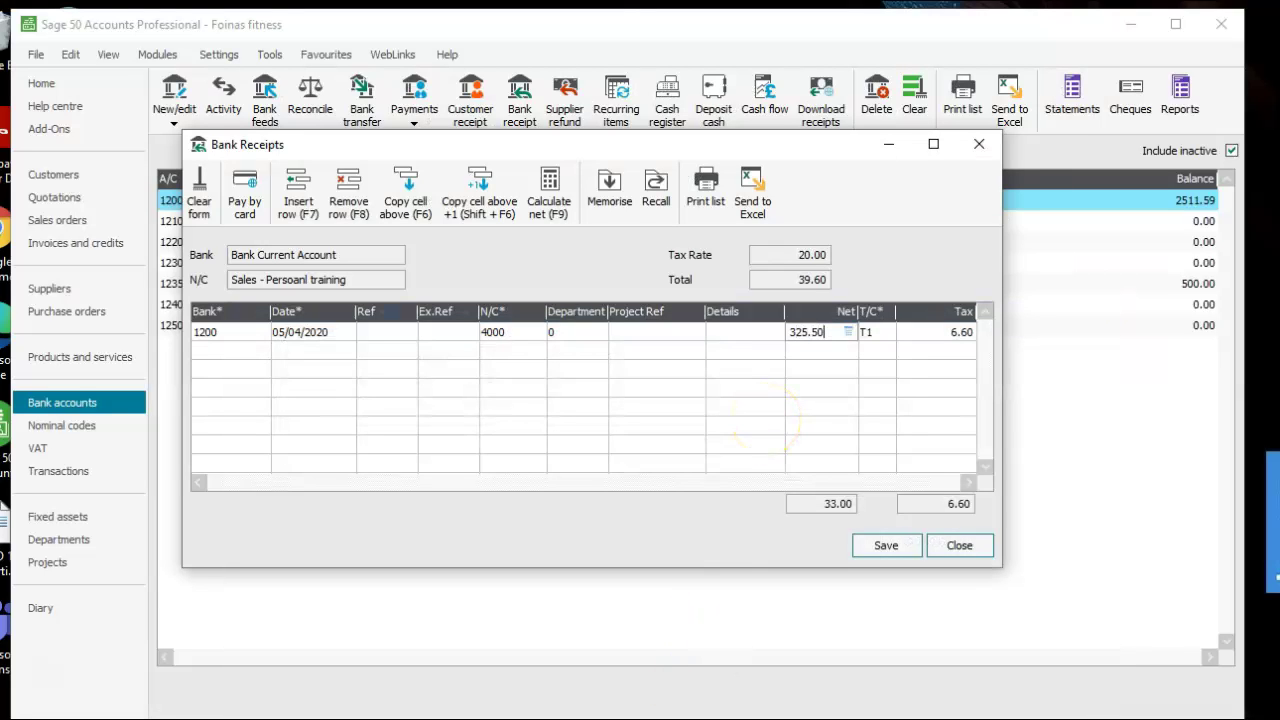
text(325.50)
click(546, 204)
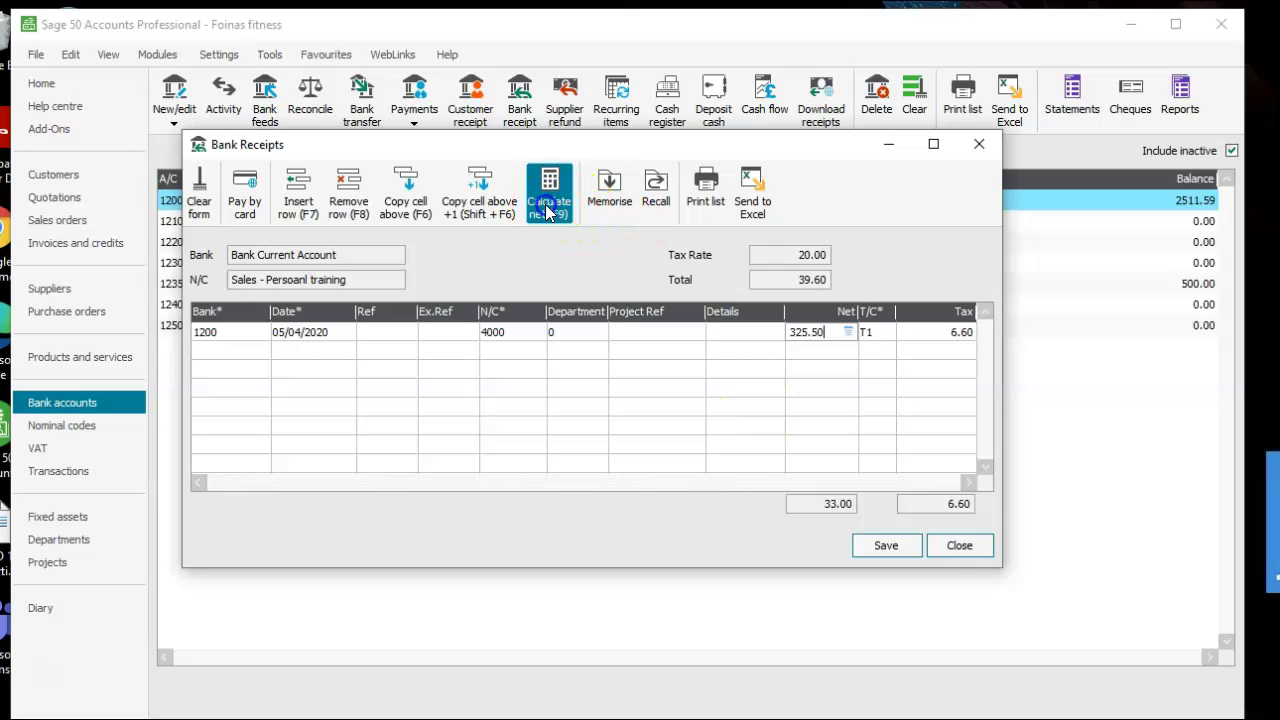
Add a second receipt line for bank account 1200 Bank Current Account, dated 06/04/2020 according to the bank statement.
click(252, 352)
click(260, 352)
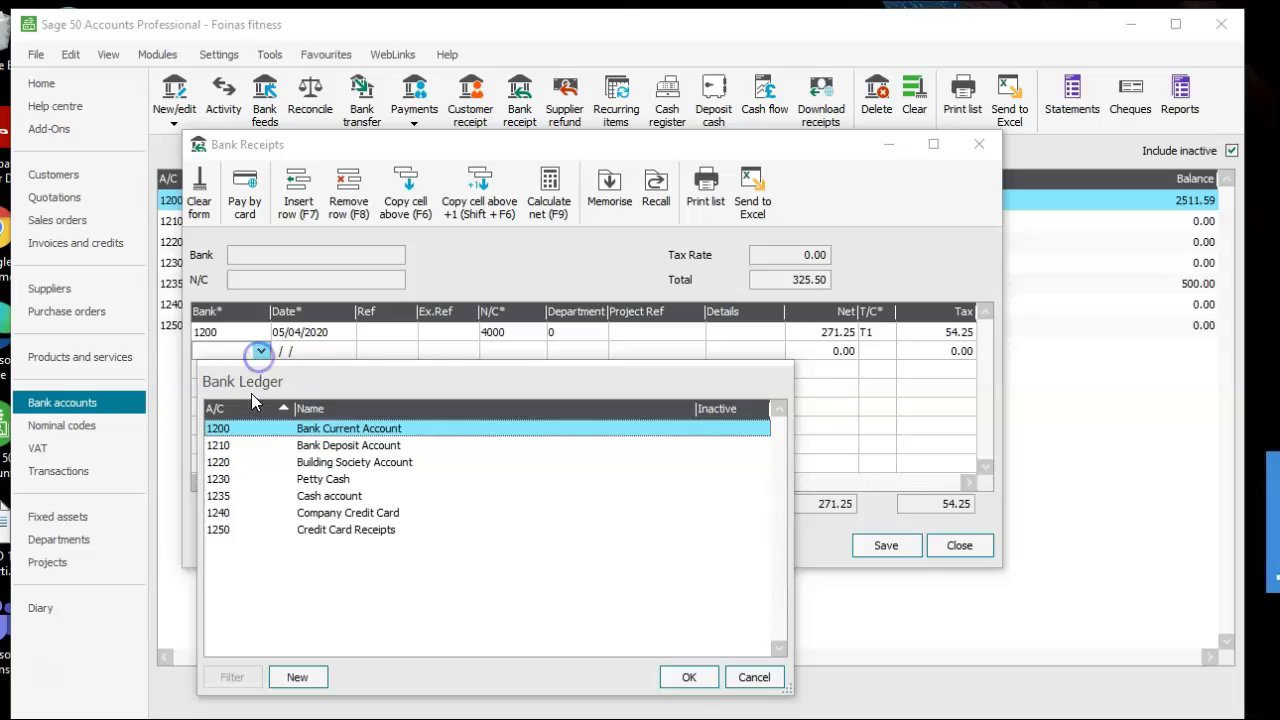
click(254, 432)
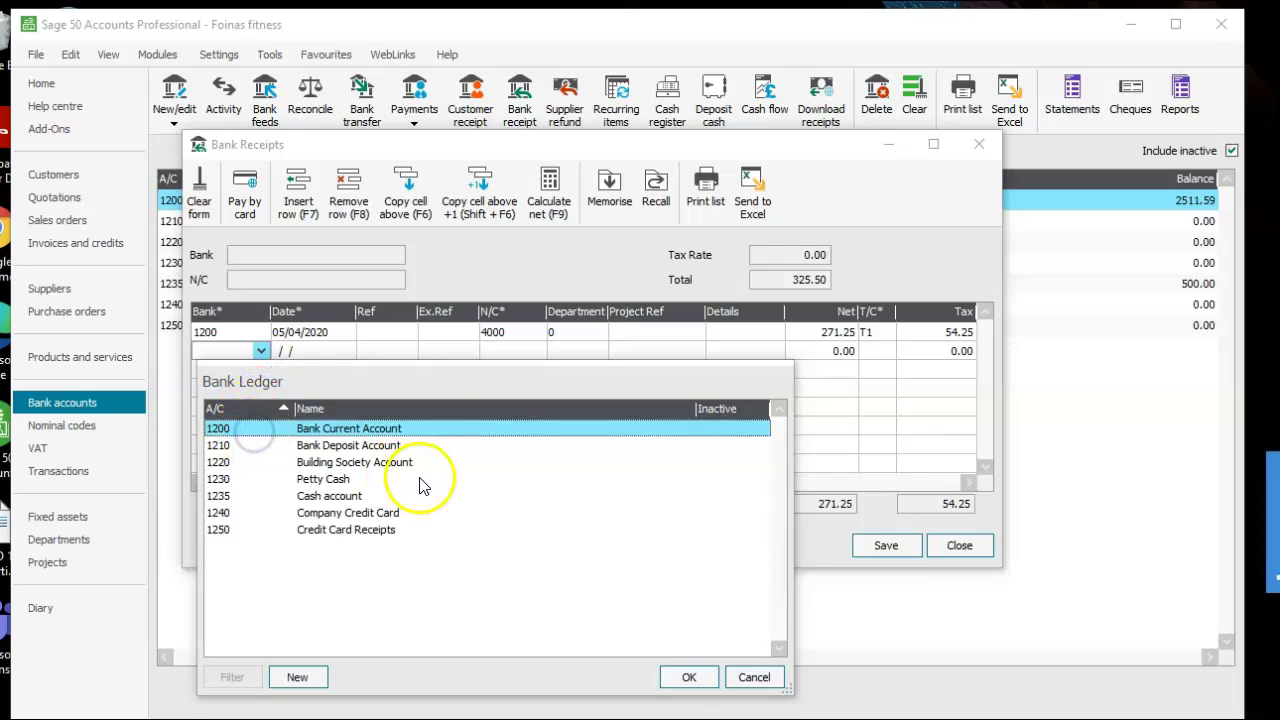
click(380, 430)
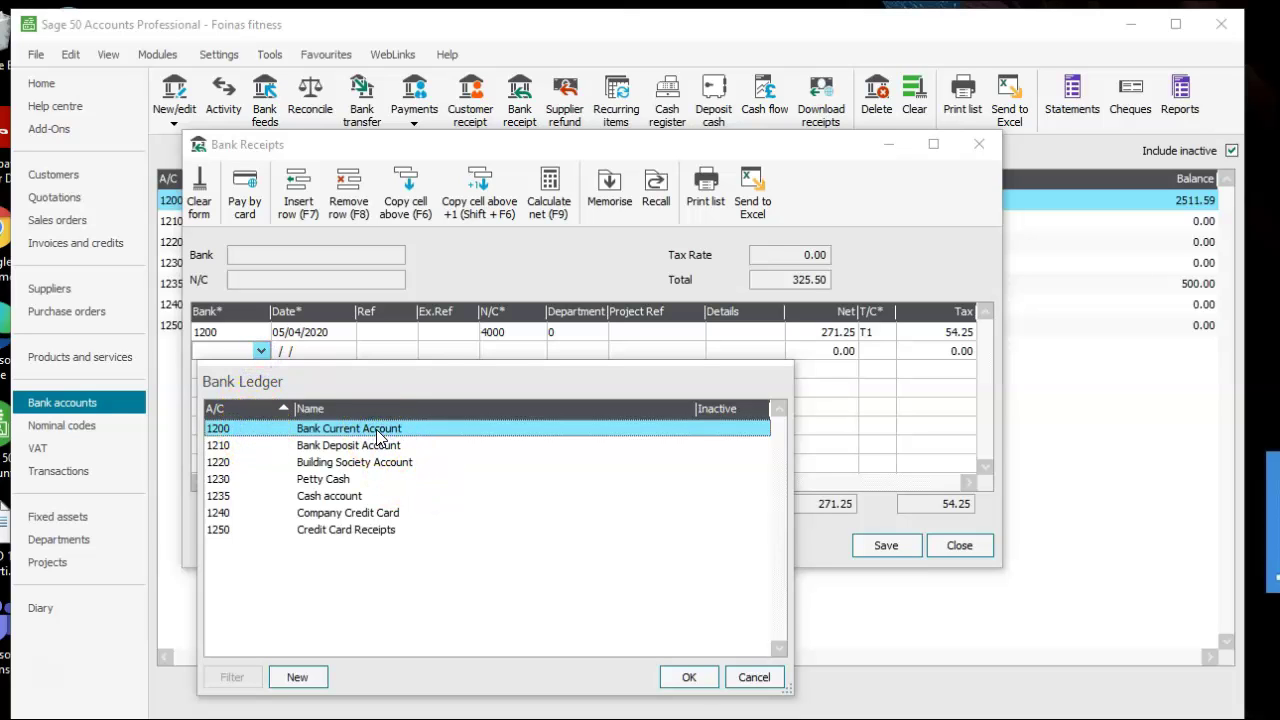
click(688, 677)
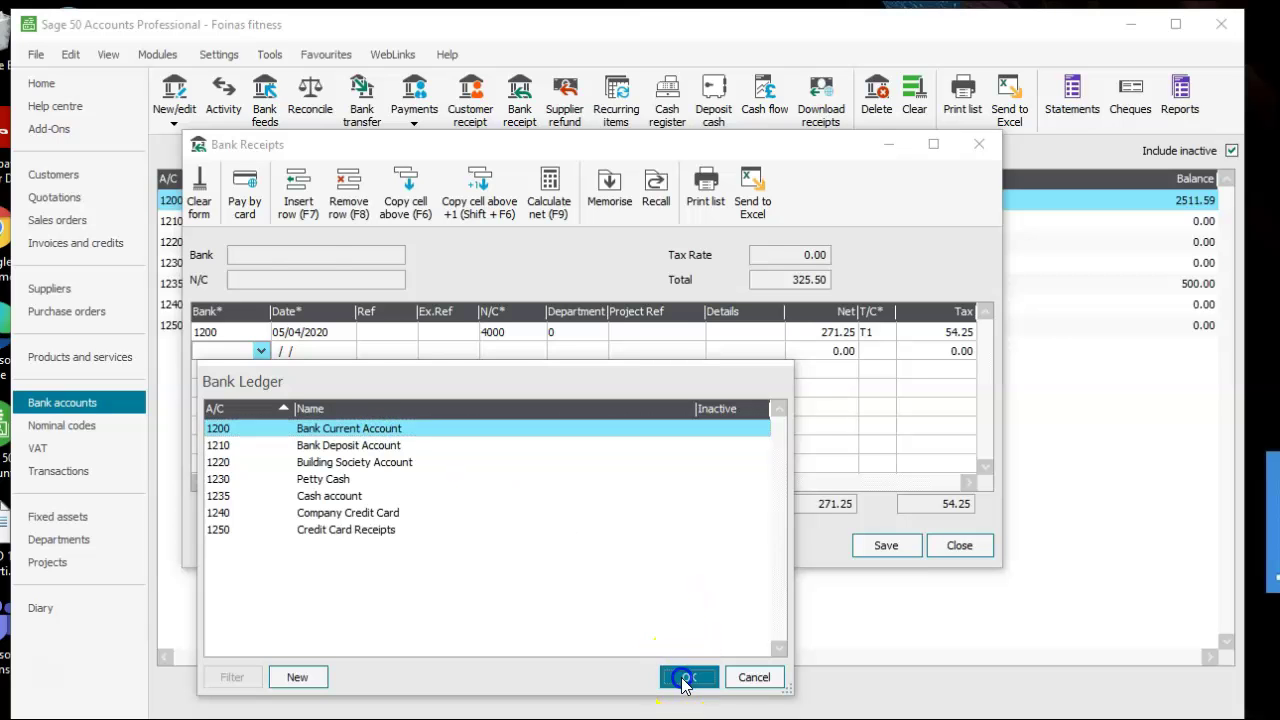
key(alt+Tab)
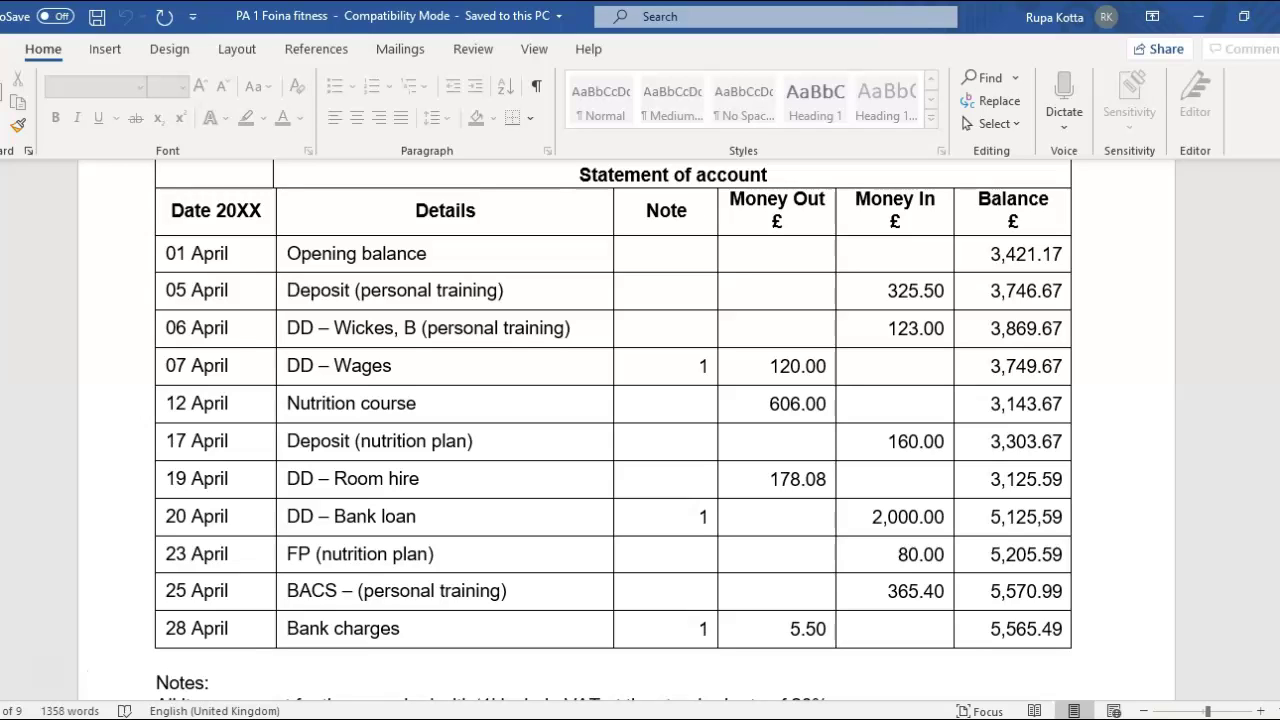
mouse_move(764, 716)
click(827, 679)
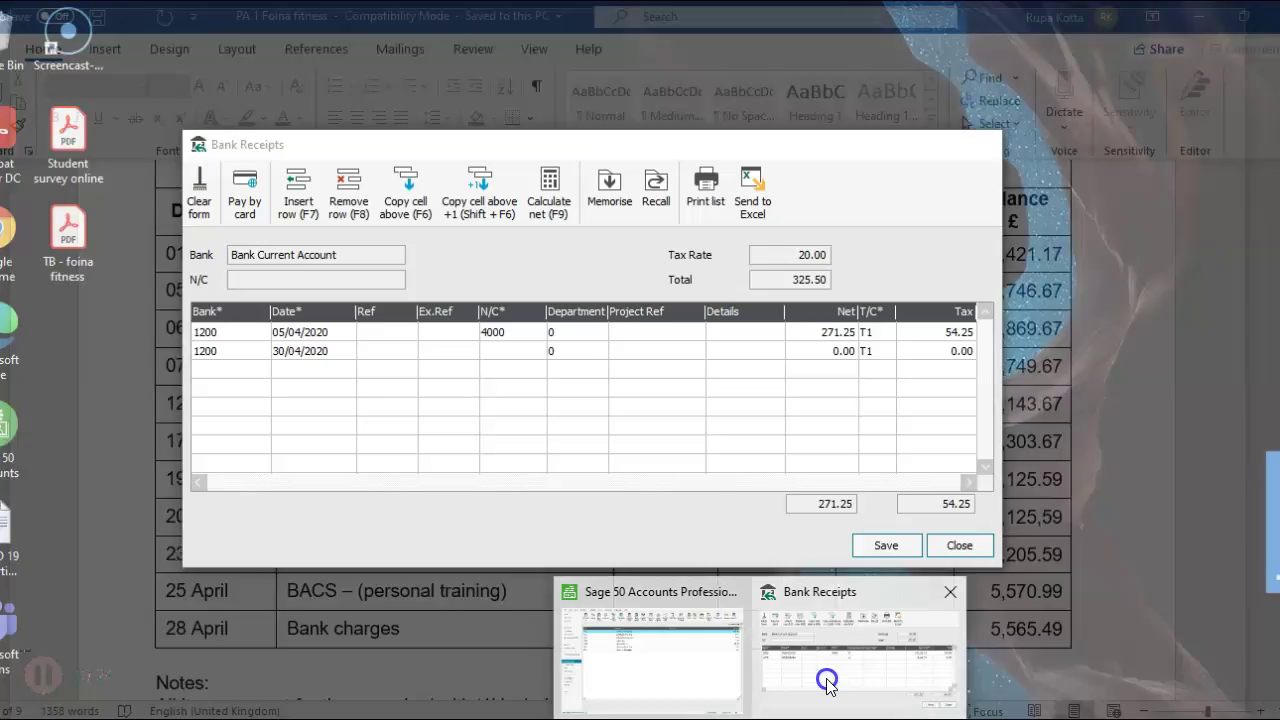
click(346, 351)
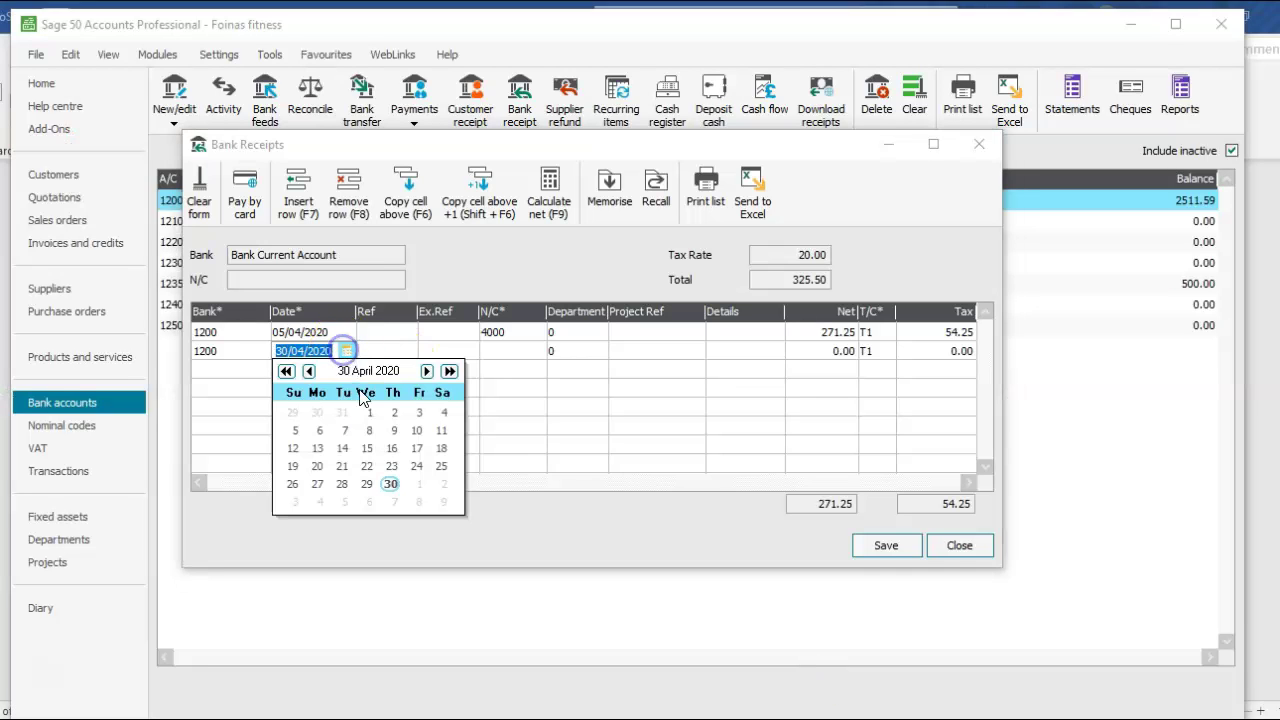
click(318, 432)
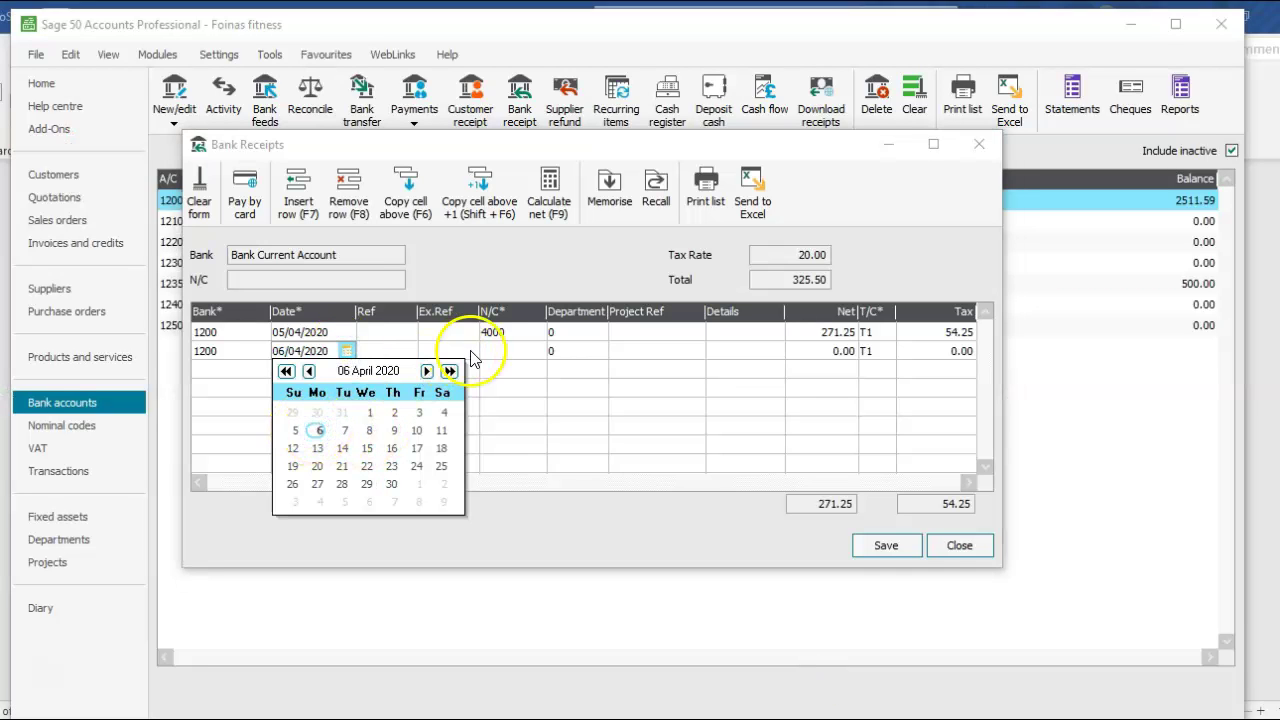
Assign nominal code 4000 to the second receipt line and enter its gross amount of 123.00, calculating net and tax from it.
click(507, 351)
click(537, 351)
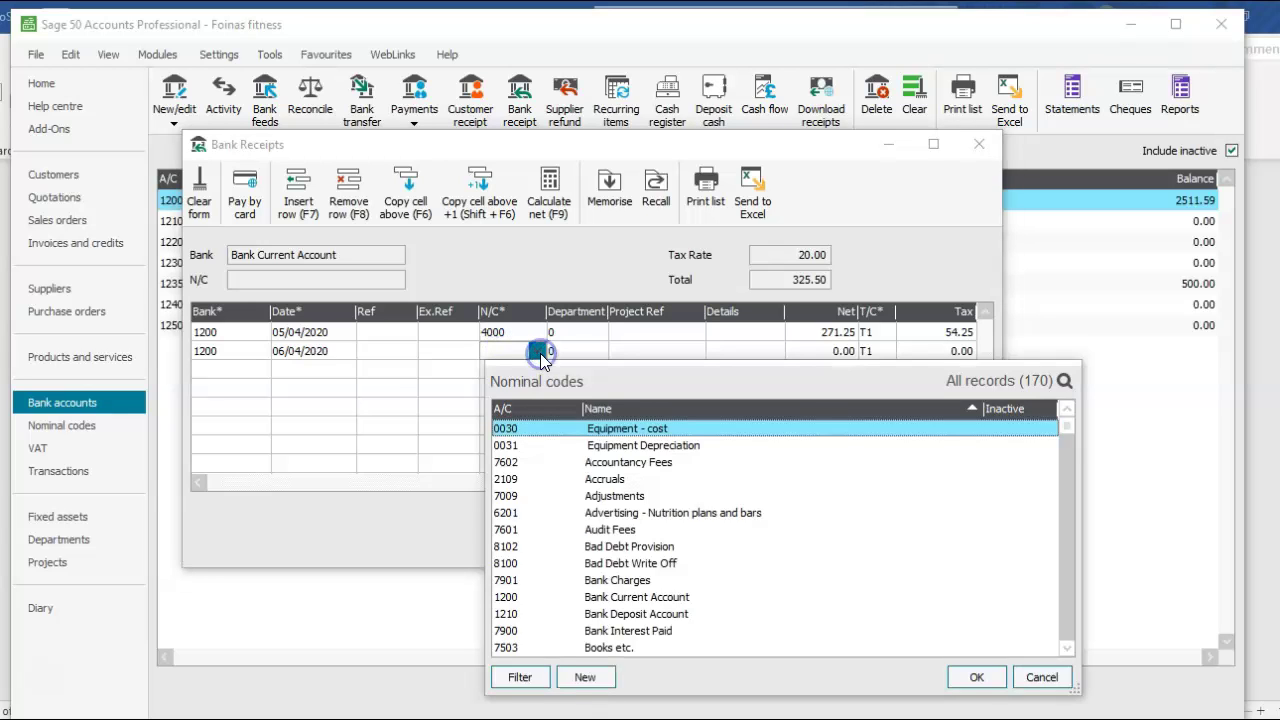
key(s)
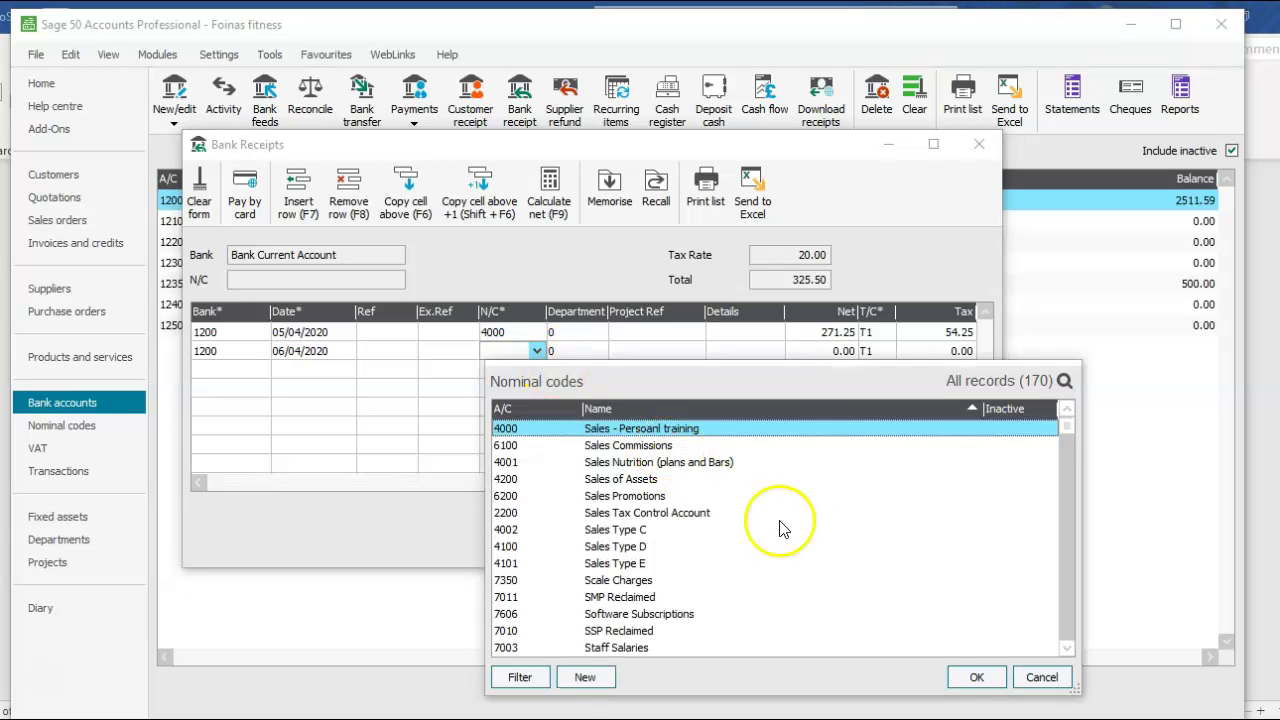
click(974, 677)
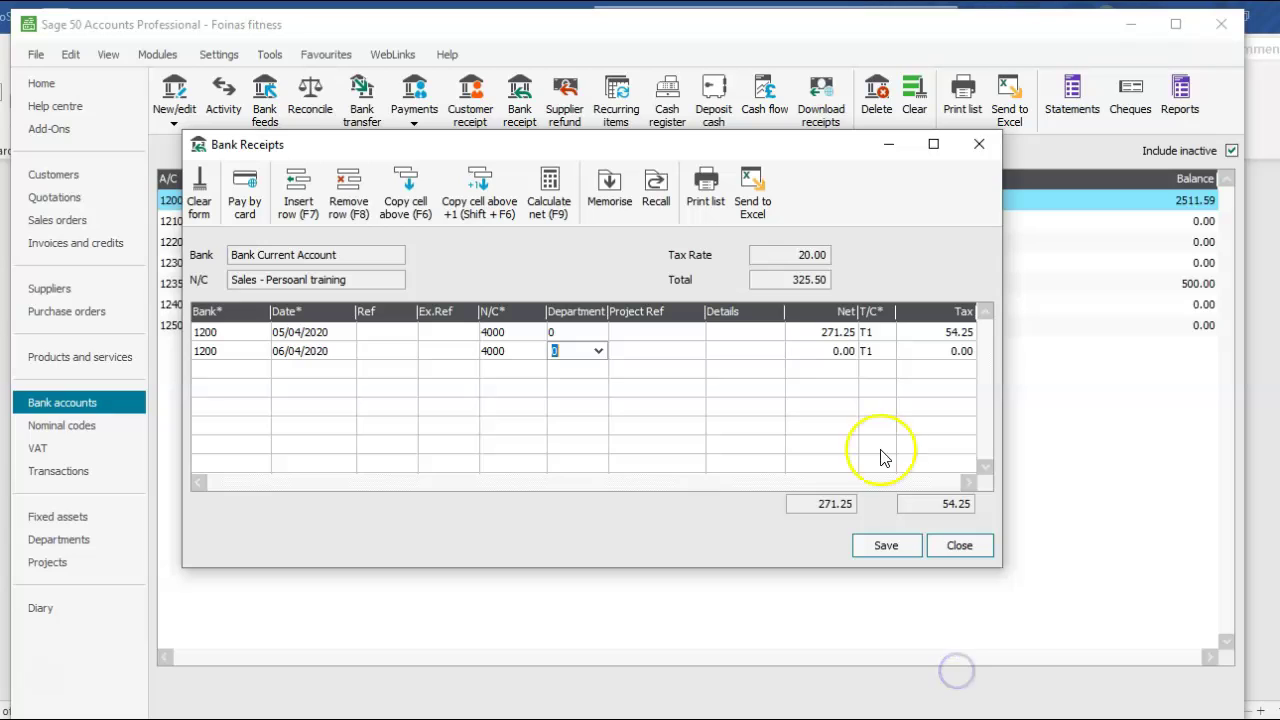
click(820, 351)
text(12)
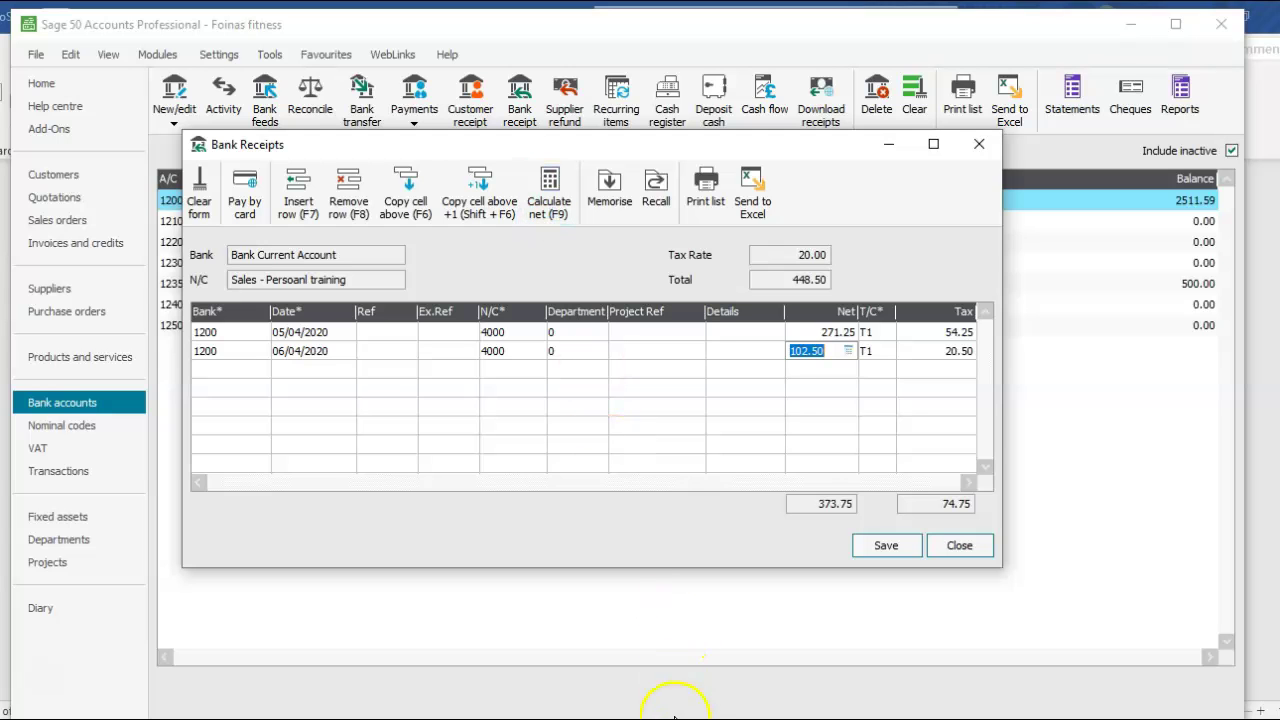
Check the bank statement for the next receipt and add a third line for bank account 1200 dated 17/04/2020.
click(712, 718)
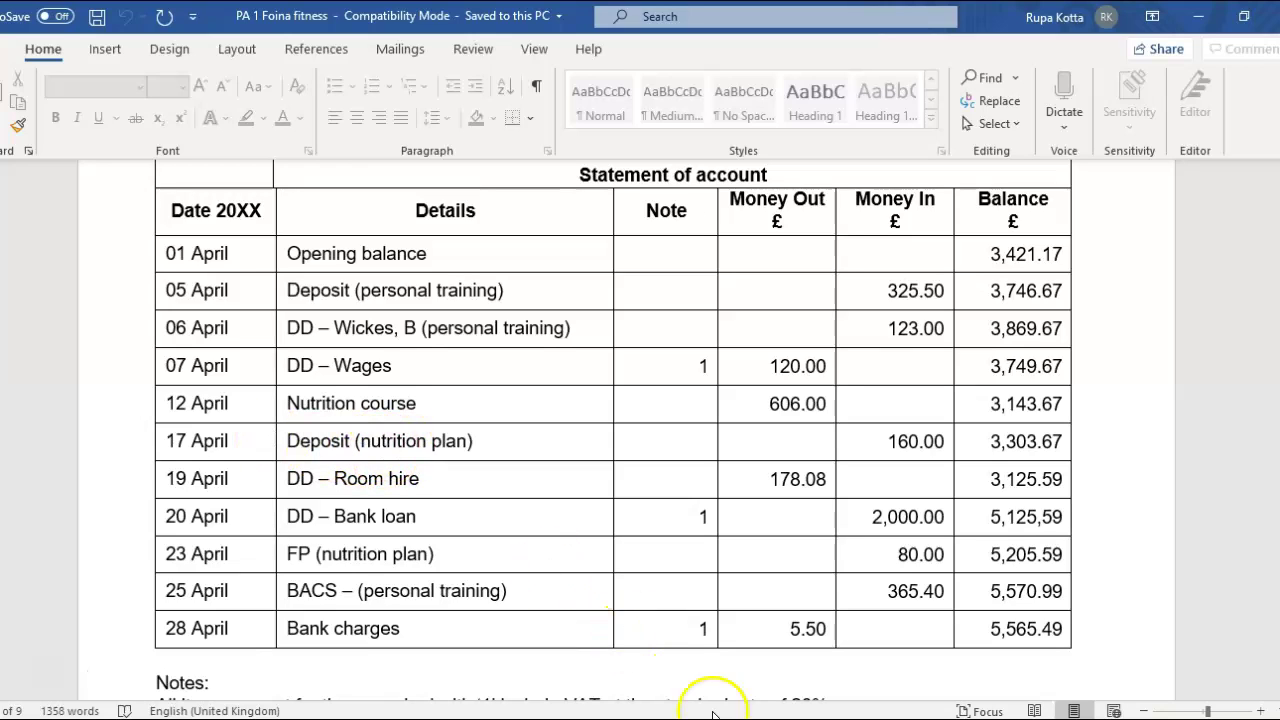
click(830, 690)
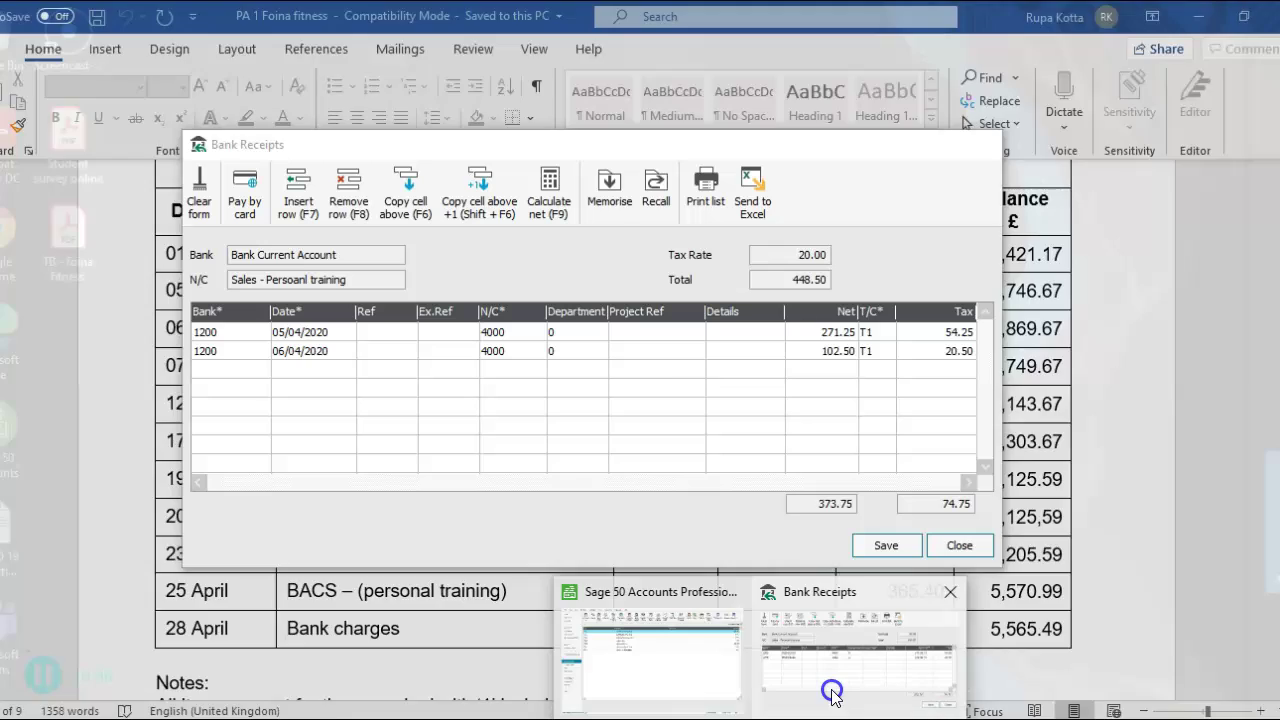
click(257, 372)
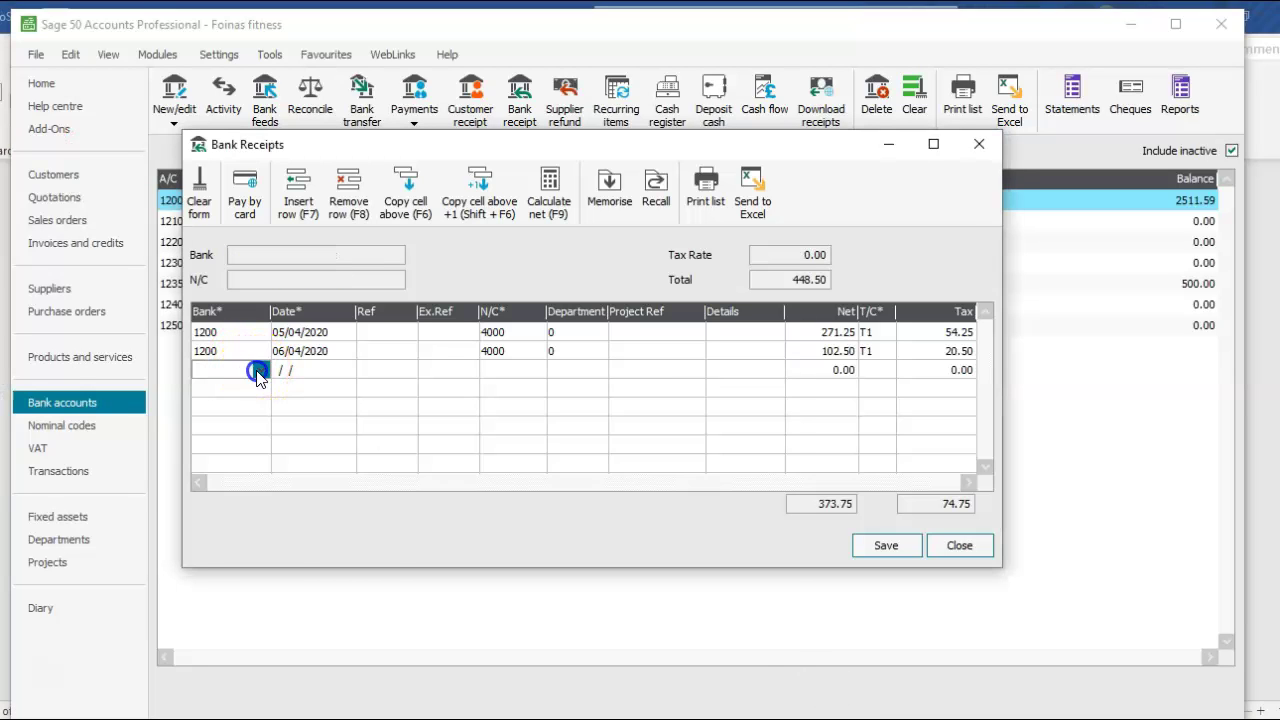
click(257, 371)
double_click(271, 454)
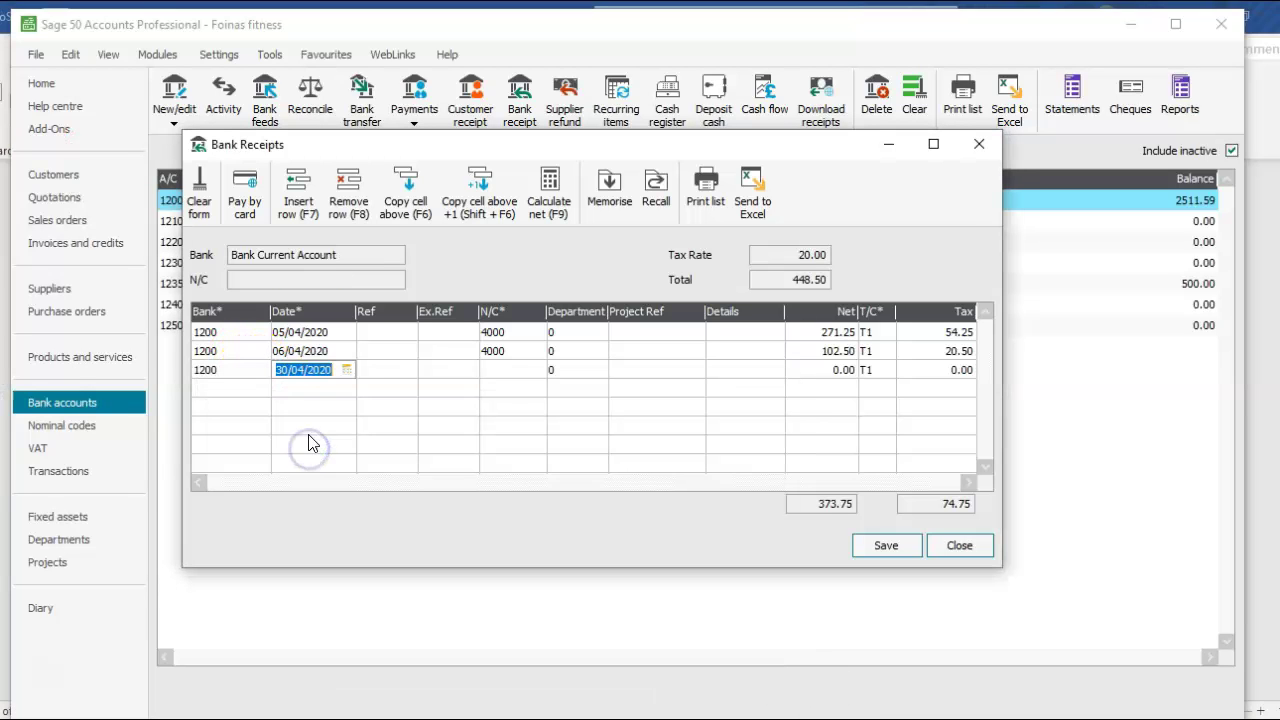
click(345, 370)
click(417, 467)
Assign nominal code 4001 Sales Nutrition (plans and Bars) to the third receipt line.
click(511, 370)
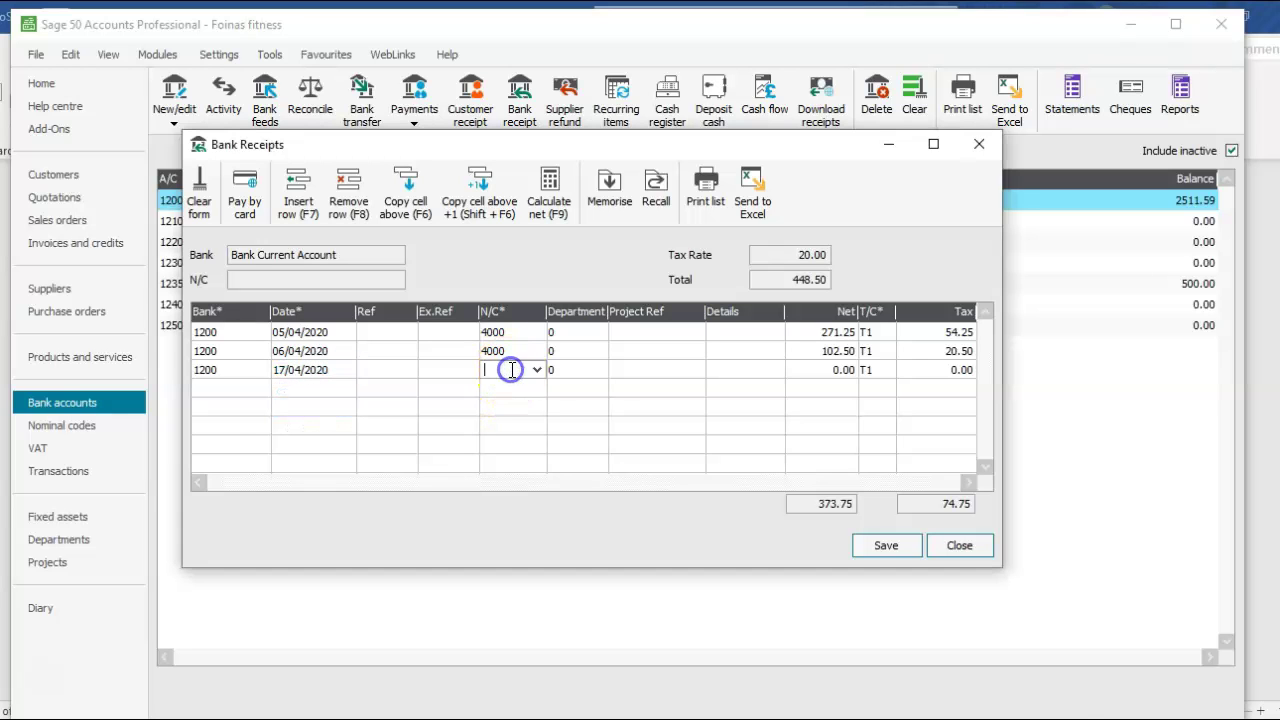
click(540, 370)
key(s)
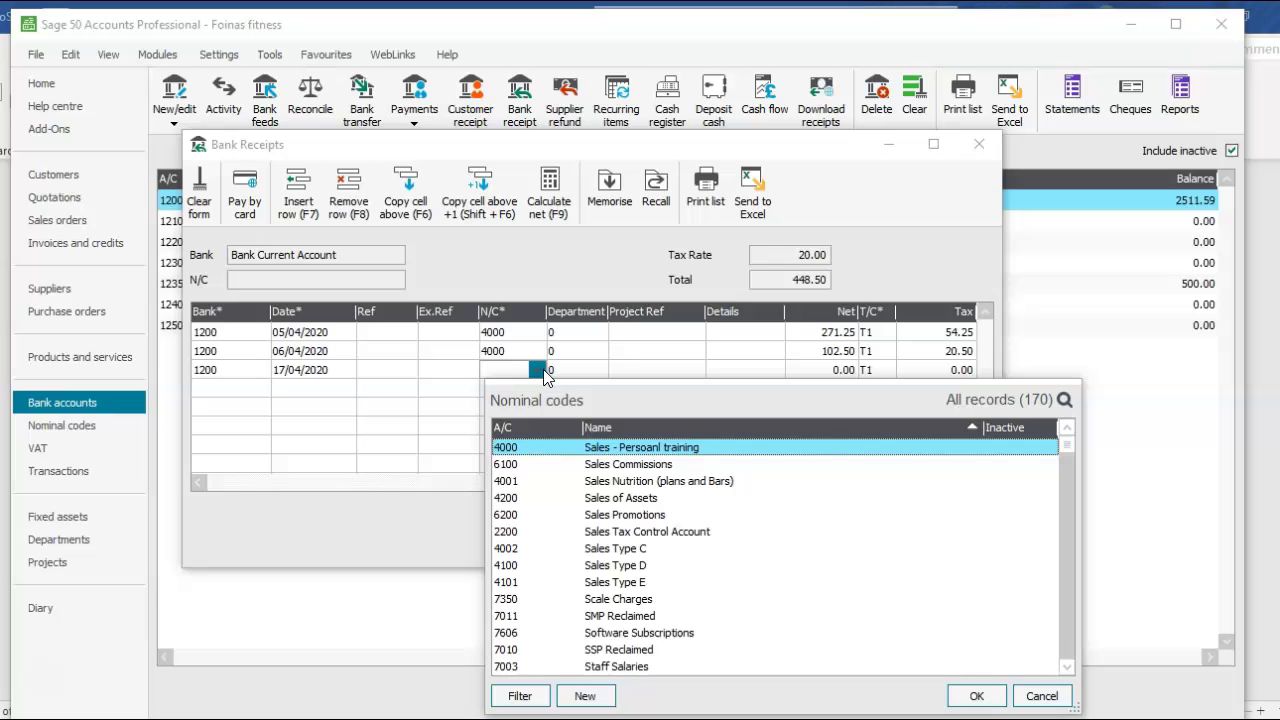
click(619, 483)
click(973, 695)
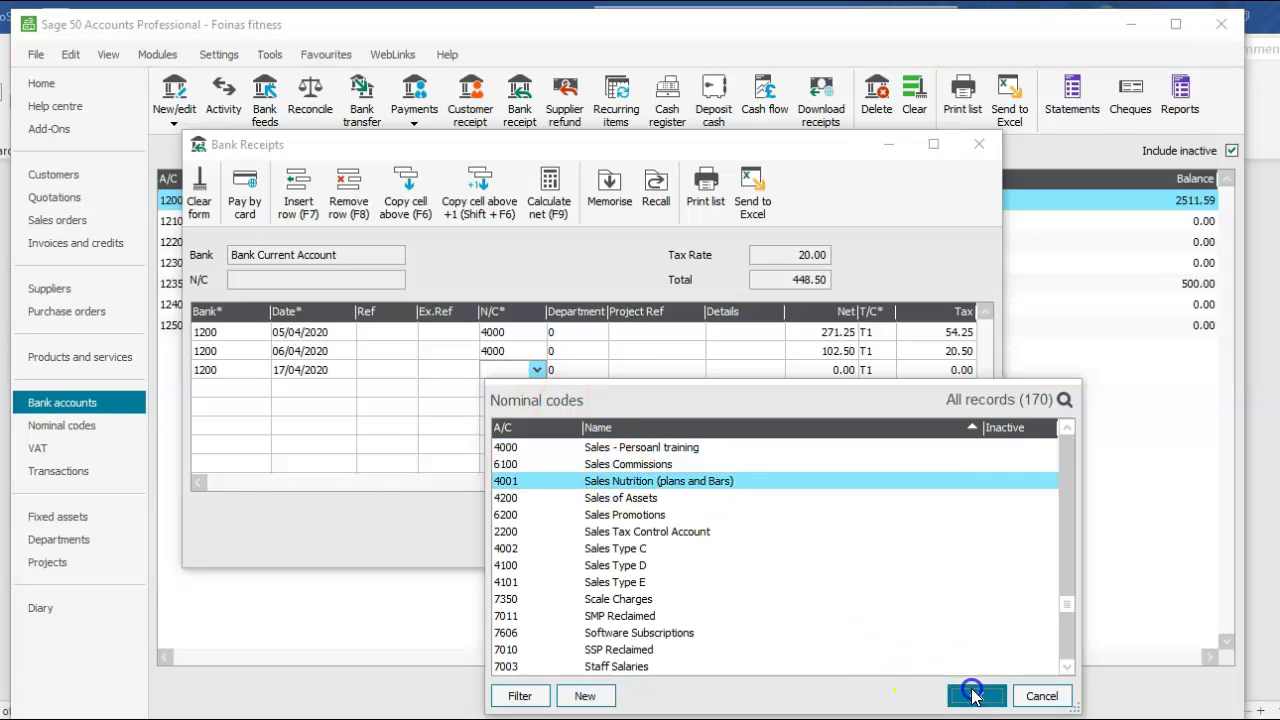
Enter the gross amount of 160.00 on the third receipt line and calculate its net and tax.
click(815, 370)
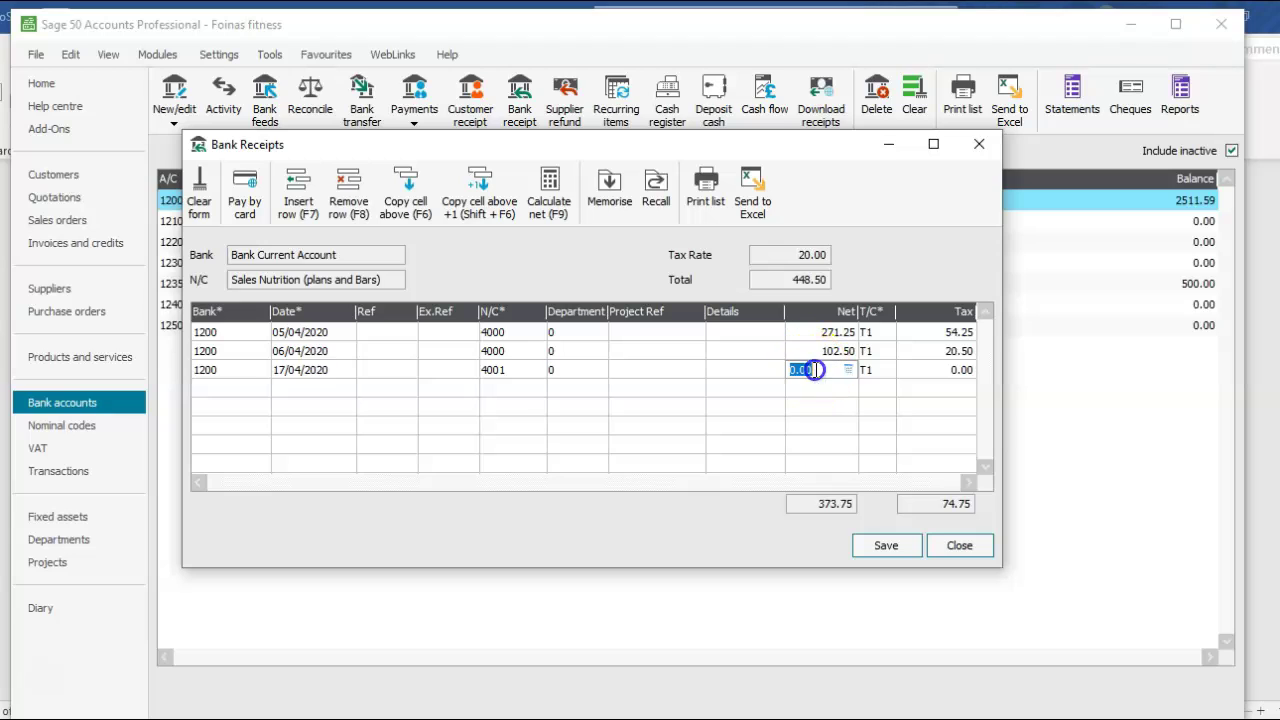
text(133.33)
click(549, 196)
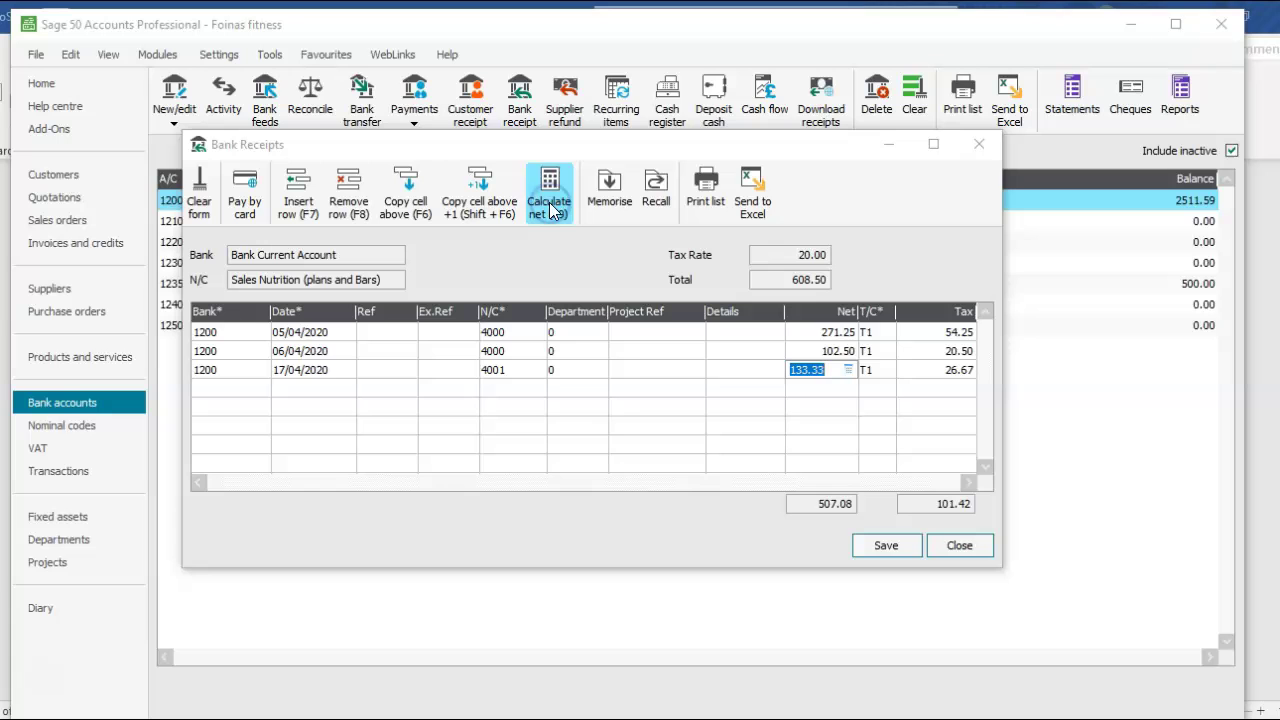
Check the bank statement for the next money-in entry and start a fourth receipt line for bank account 1200.
key(alt+Tab)
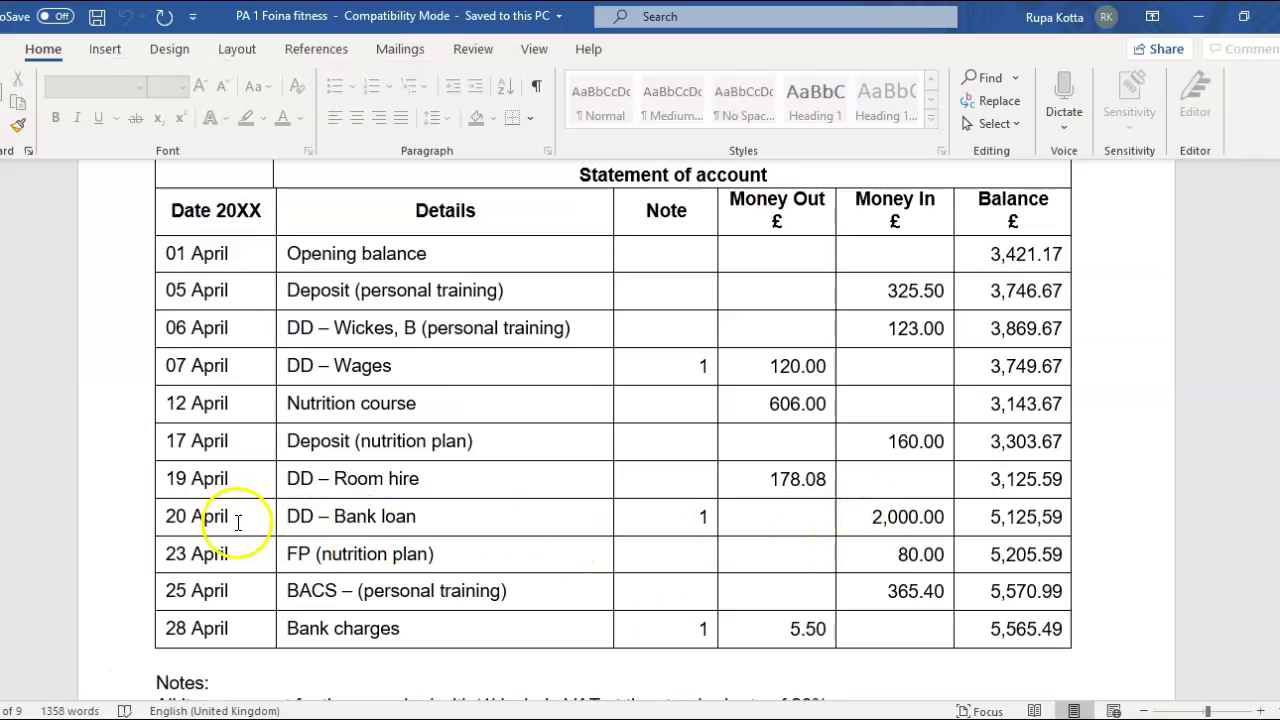
click(705, 519)
text(1)
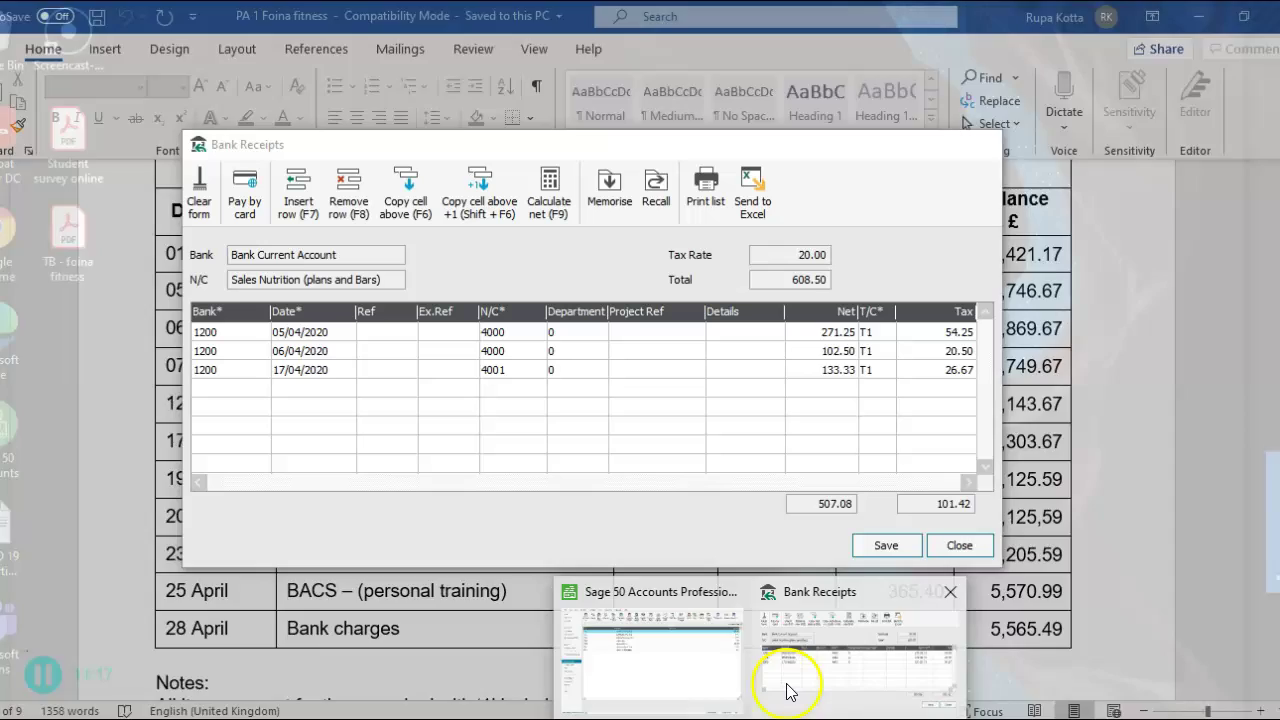
click(786, 694)
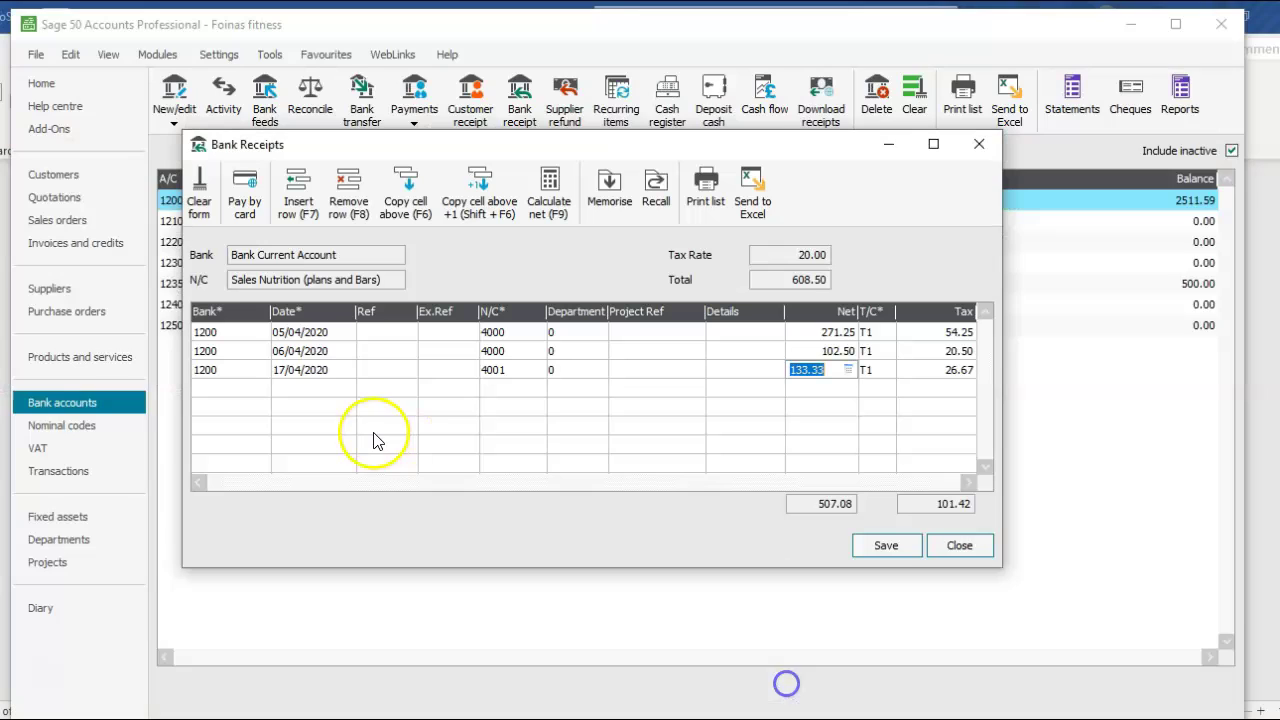
click(250, 388)
click(259, 388)
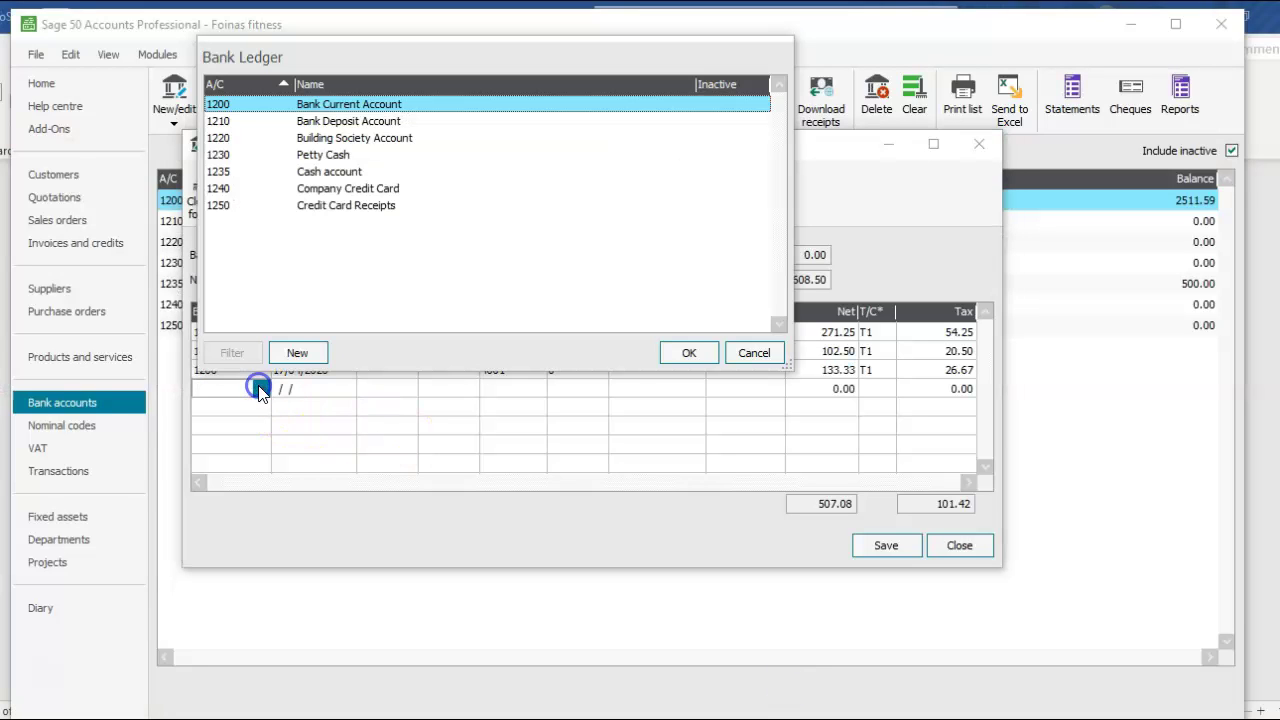
double_click(361, 107)
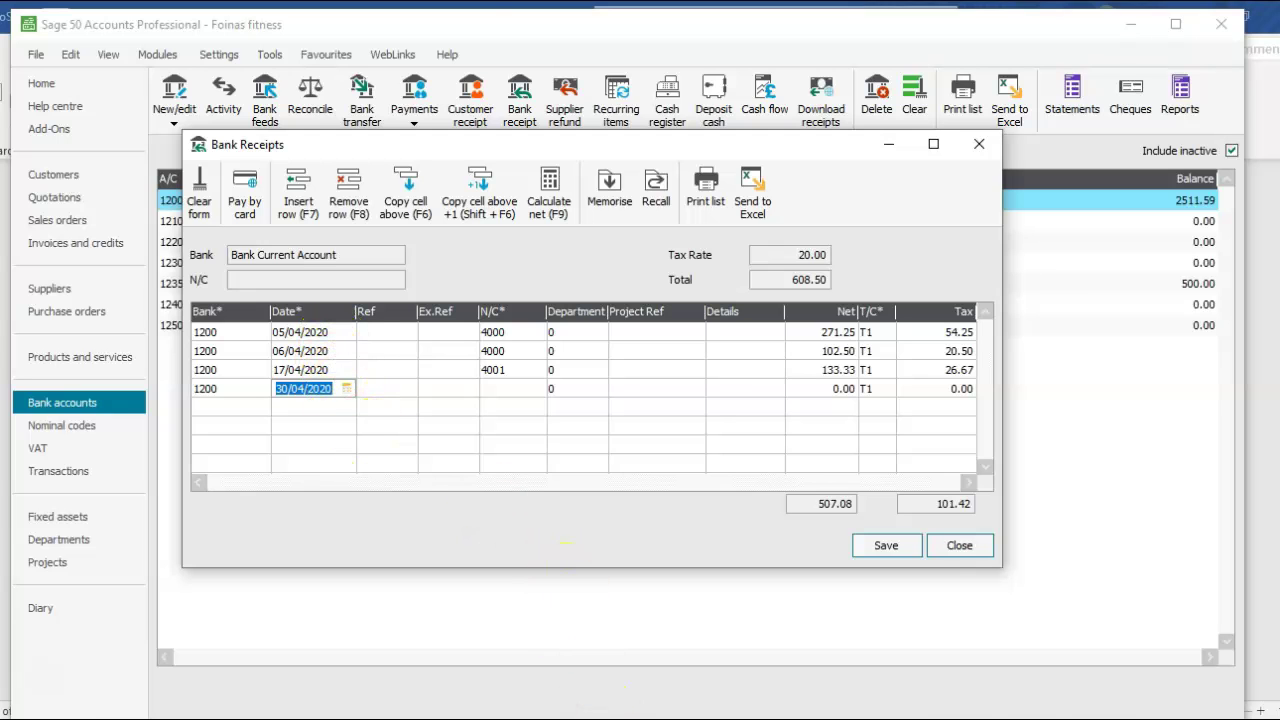
Recheck the bank loan's date on the statement and date the fourth receipt line 20/04/2020.
click(580, 717)
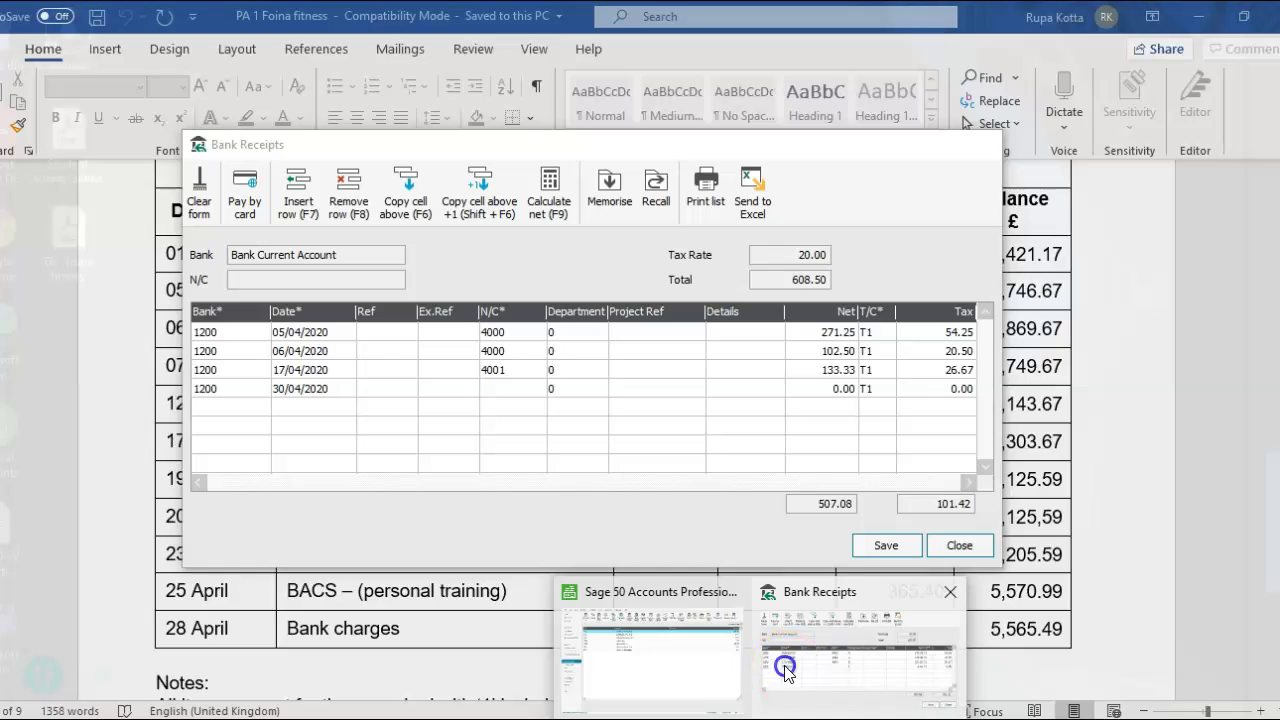
click(790, 668)
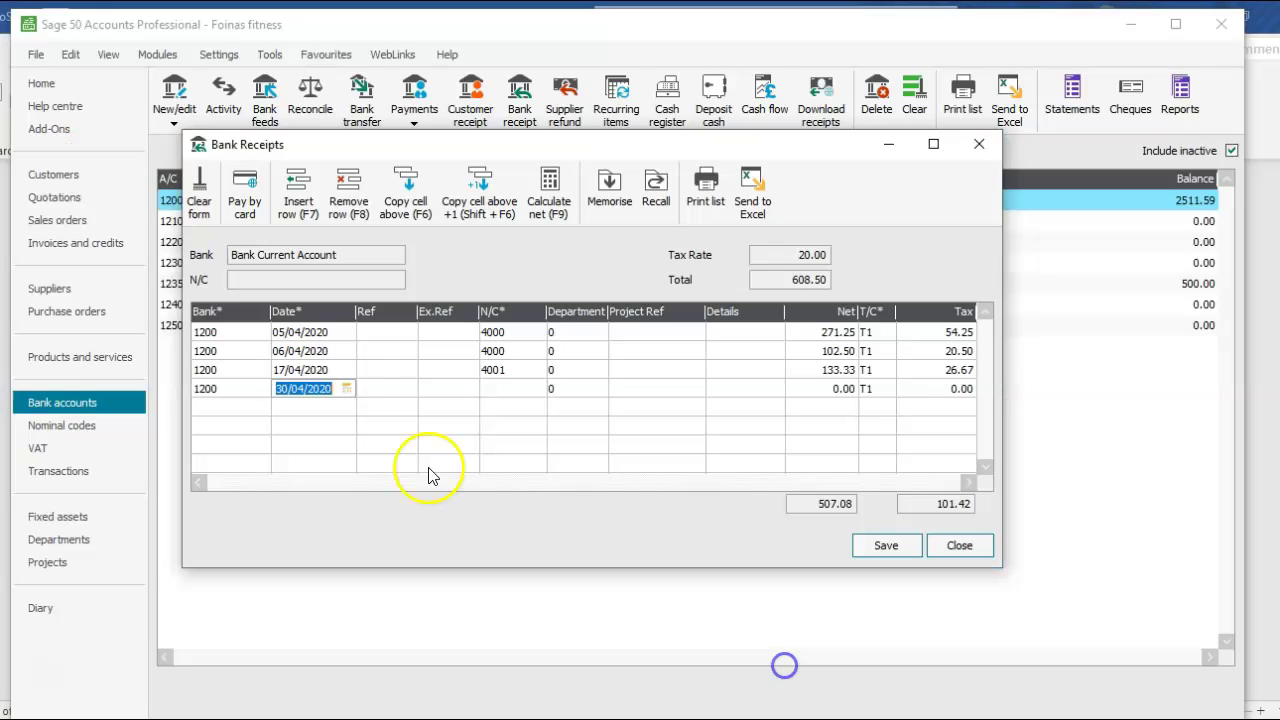
click(349, 408)
click(349, 388)
click(345, 388)
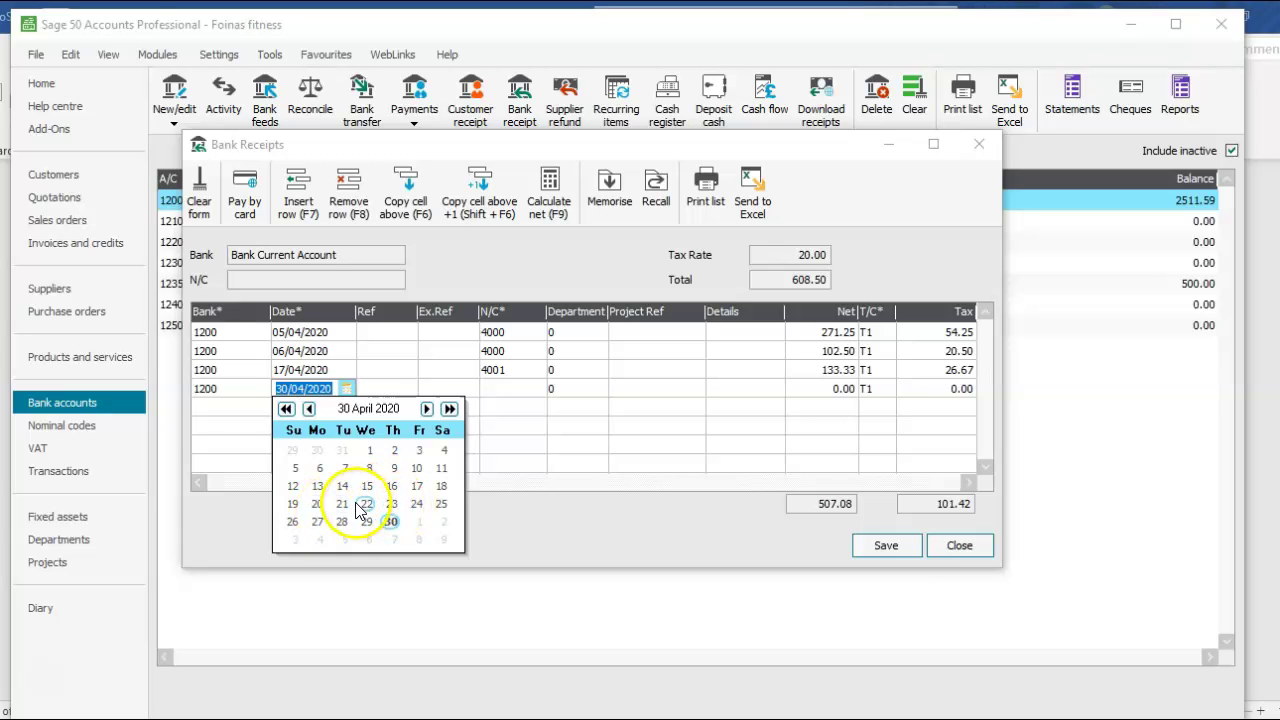
click(316, 503)
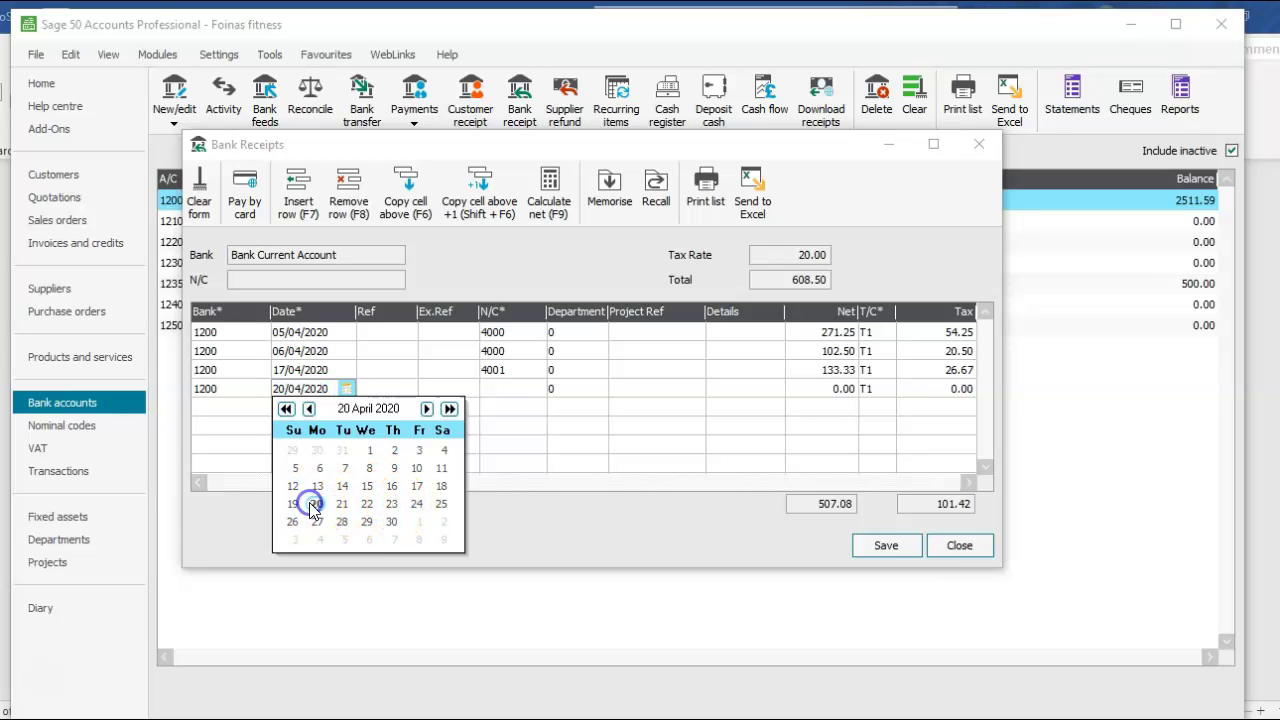
Assign nominal code 2300 Business Loans to the fourth receipt line.
click(505, 388)
click(537, 390)
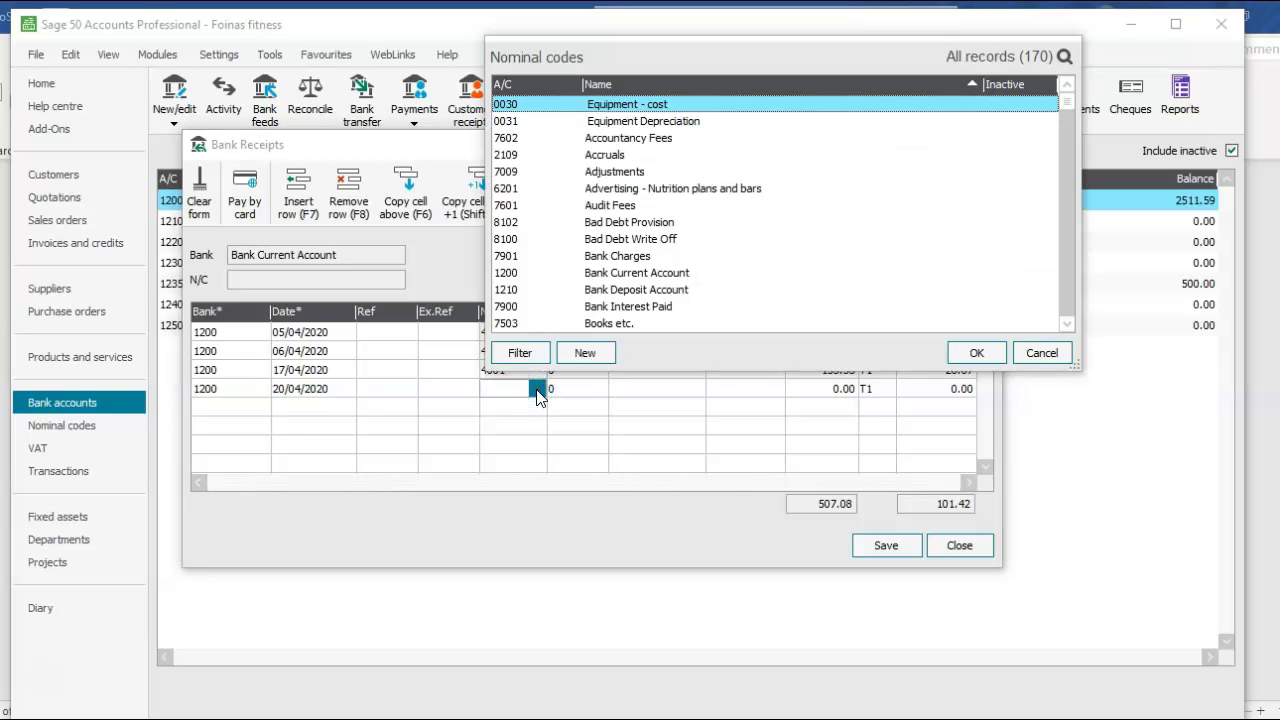
key(b)
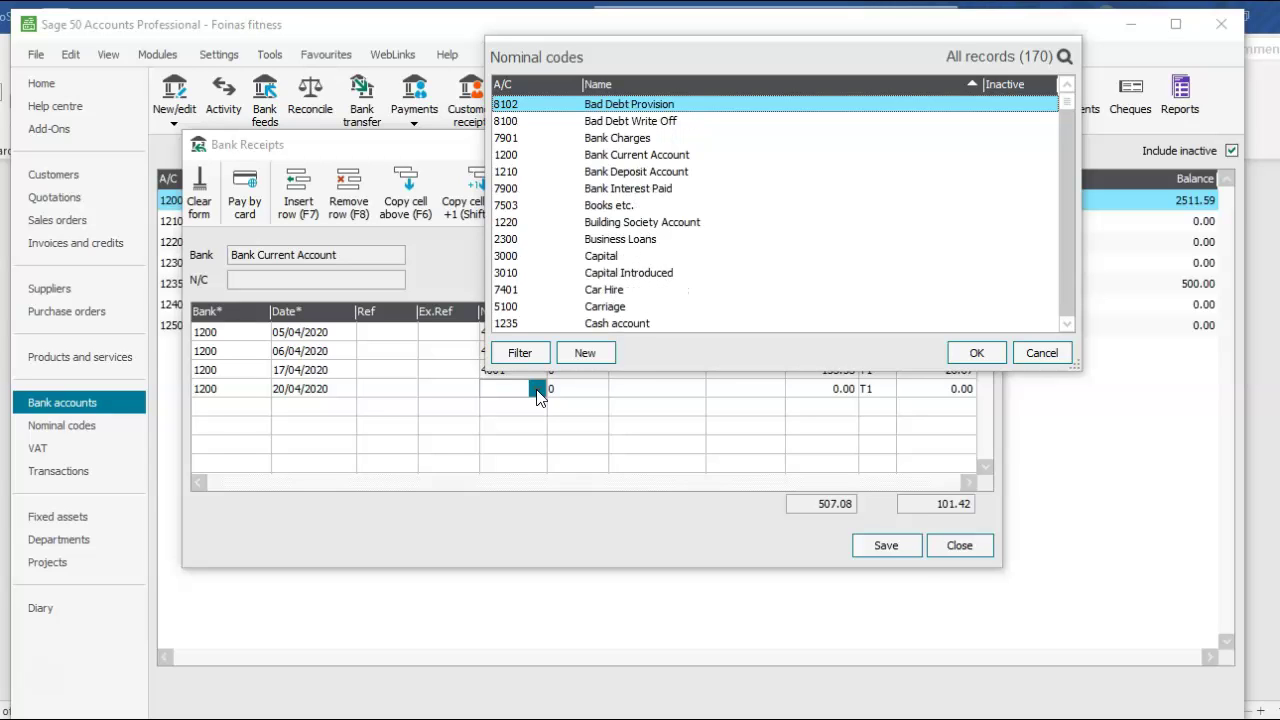
click(627, 242)
click(974, 352)
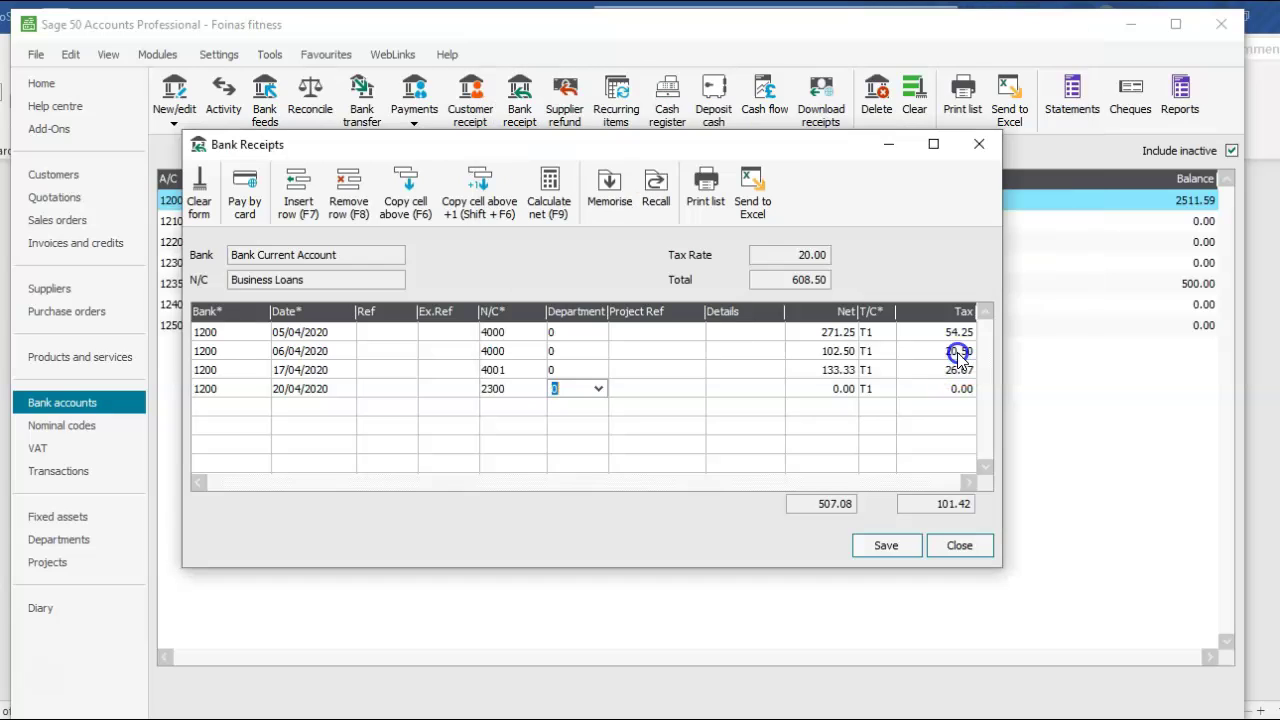
Enter a net amount of 2000.00 on the fourth receipt line and set its tax code to T0.
click(825, 387)
text(2000)
click(880, 389)
click(885, 389)
click(874, 437)
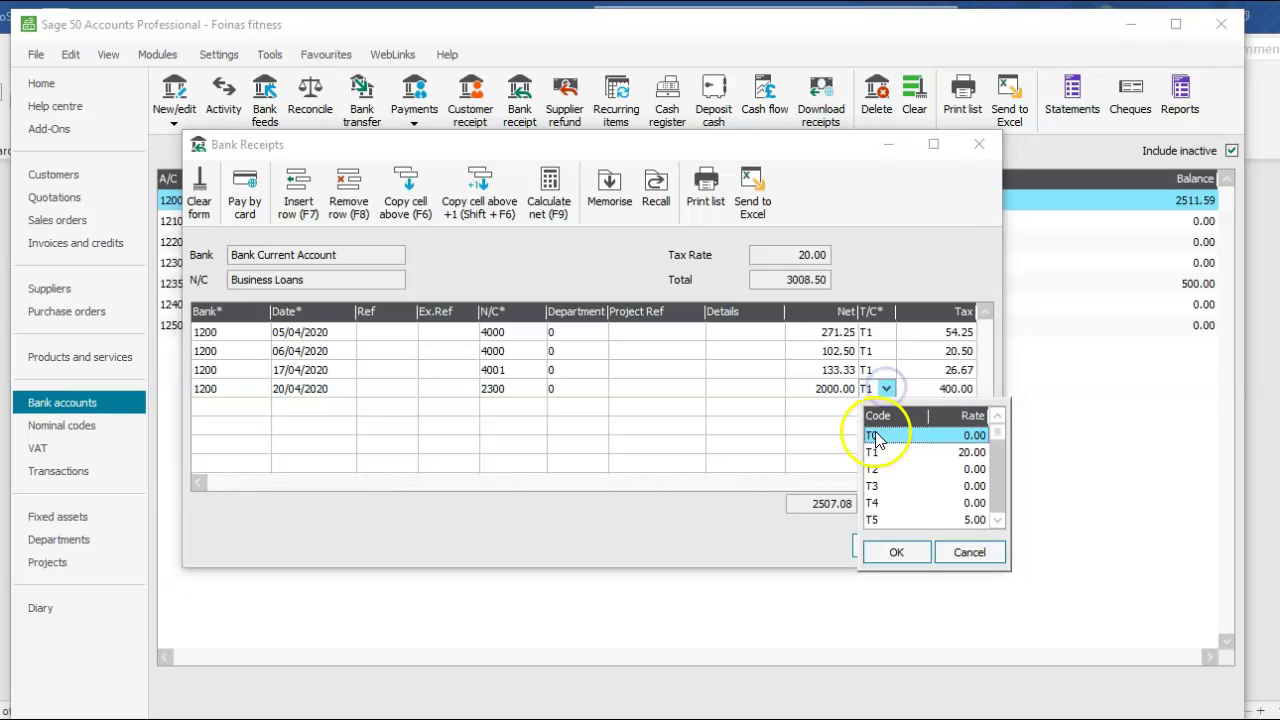
click(896, 552)
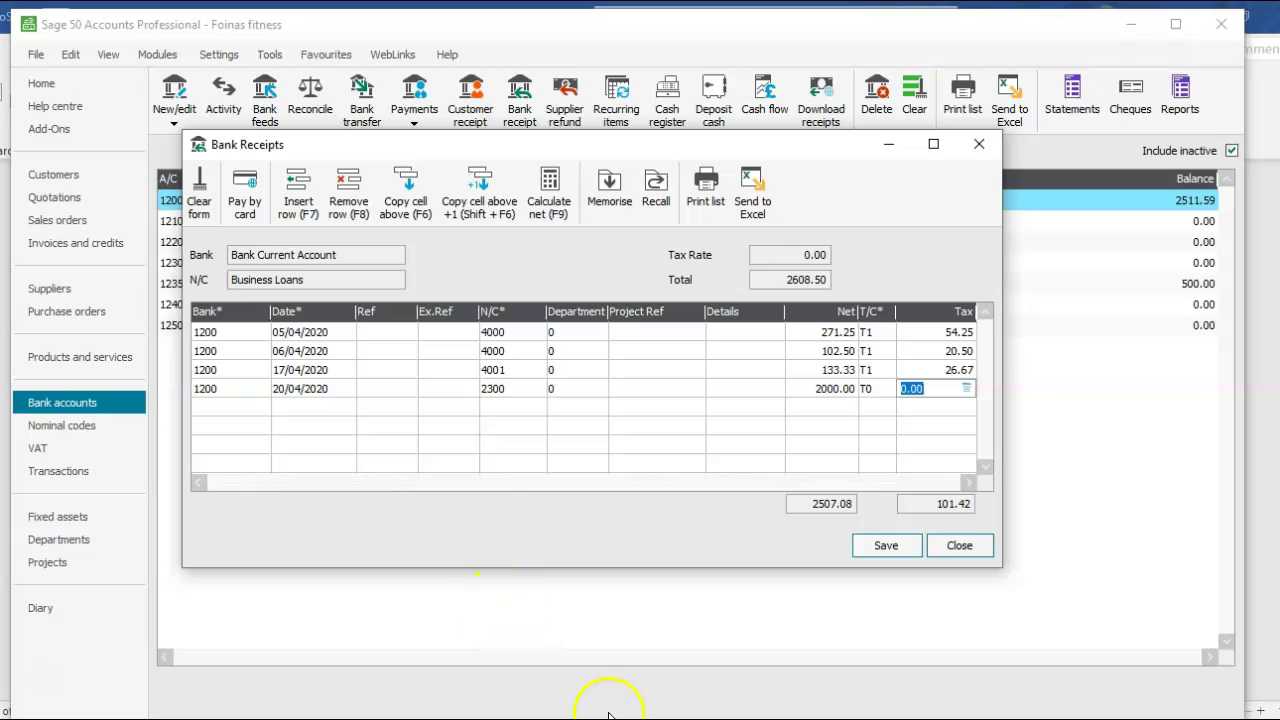
Check the bank statement for the next receipt and add a fifth line for bank account 1200 dated 23/04/2020.
click(575, 717)
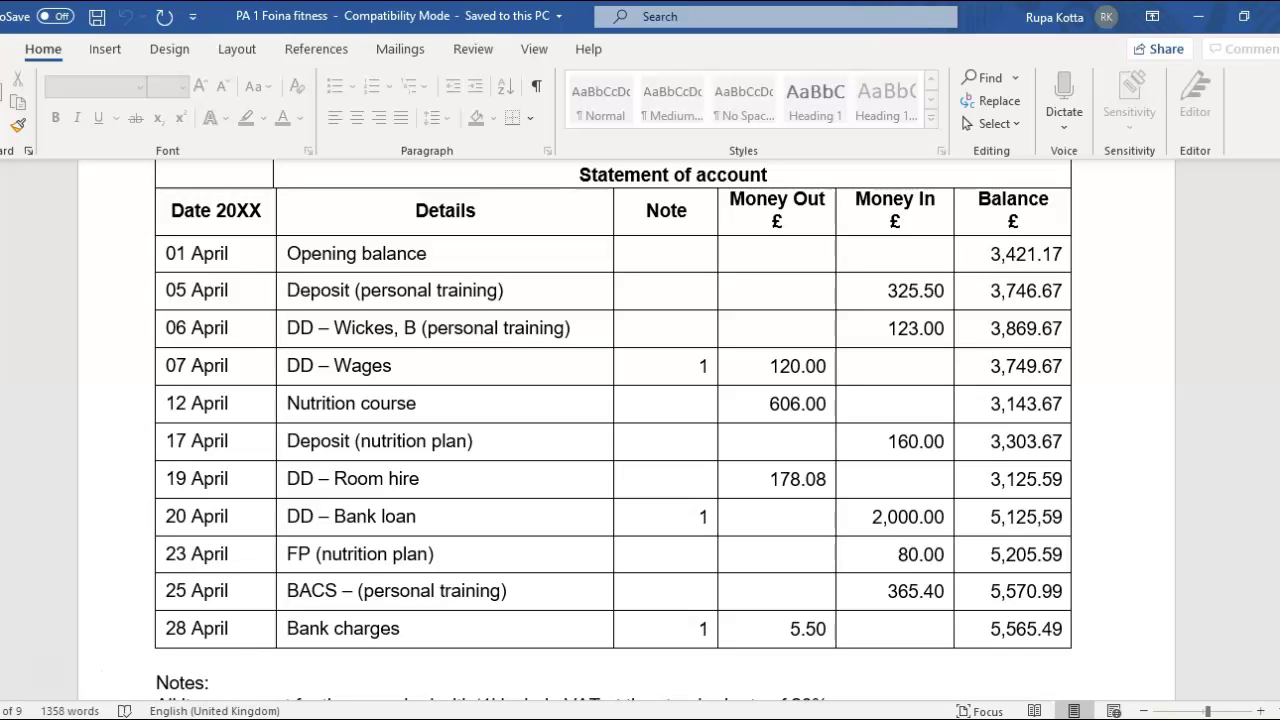
mouse_move(760, 718)
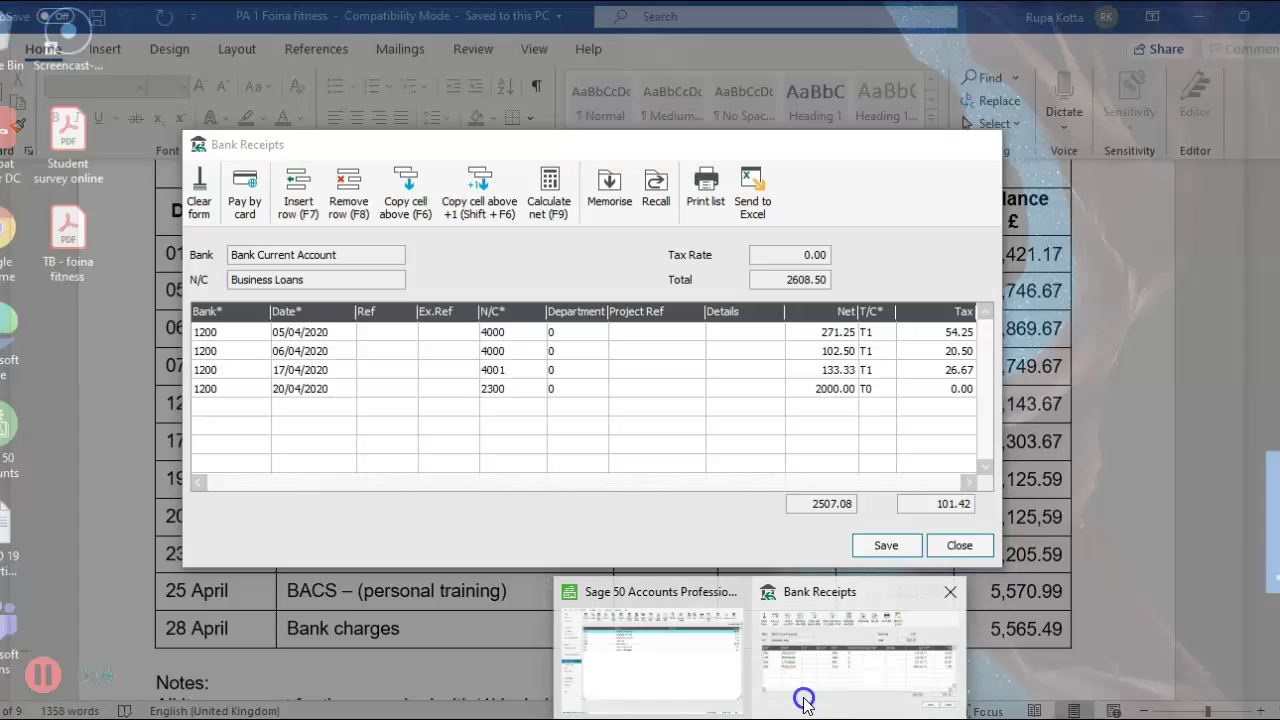
click(805, 703)
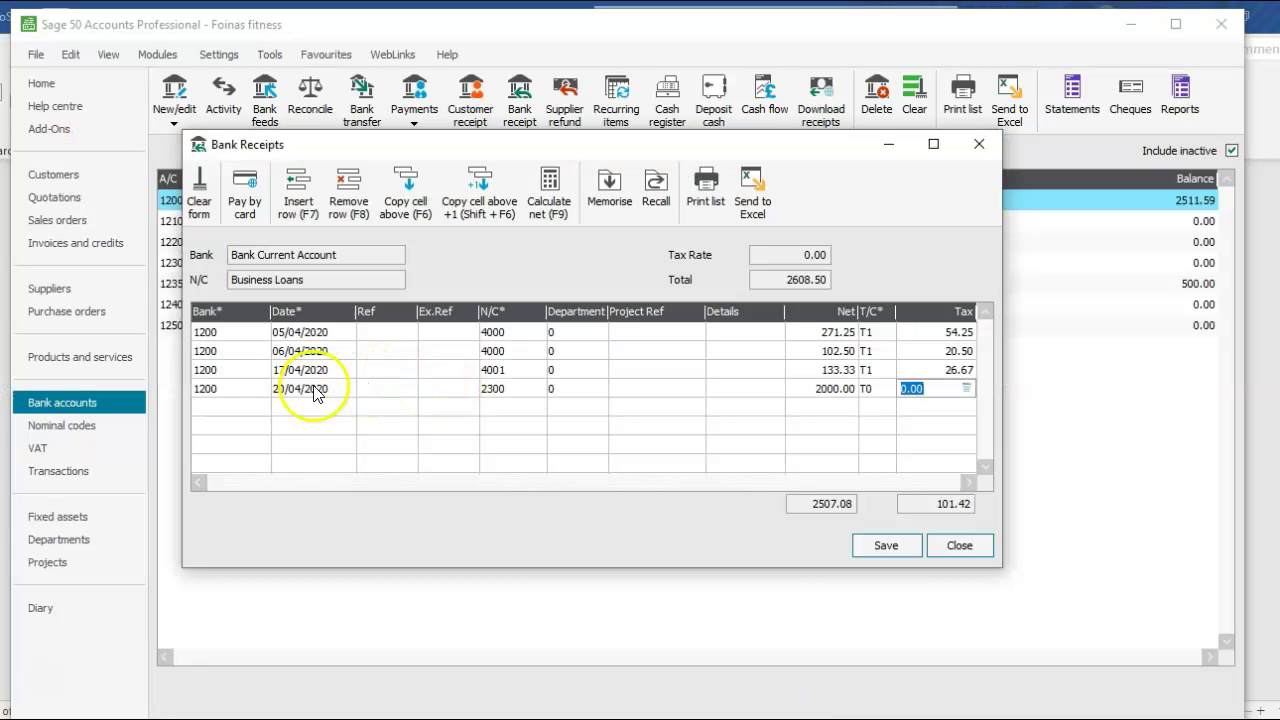
click(242, 405)
click(260, 407)
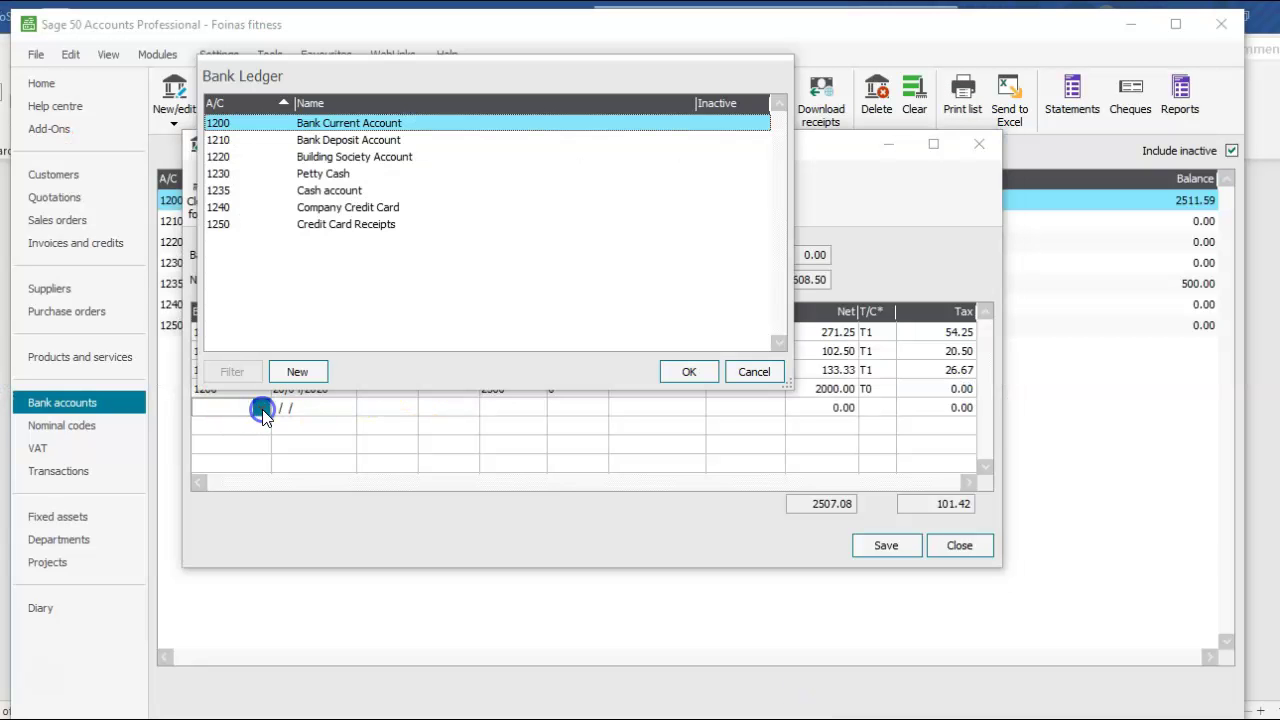
double_click(360, 123)
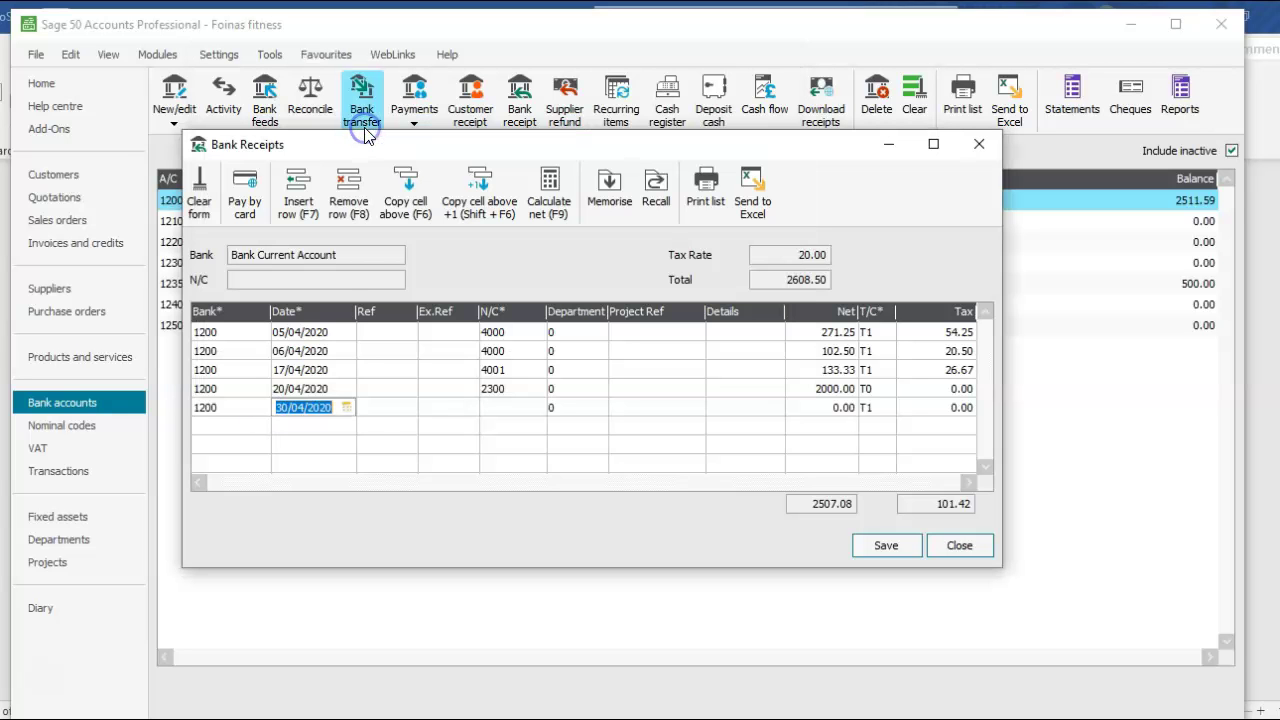
click(345, 408)
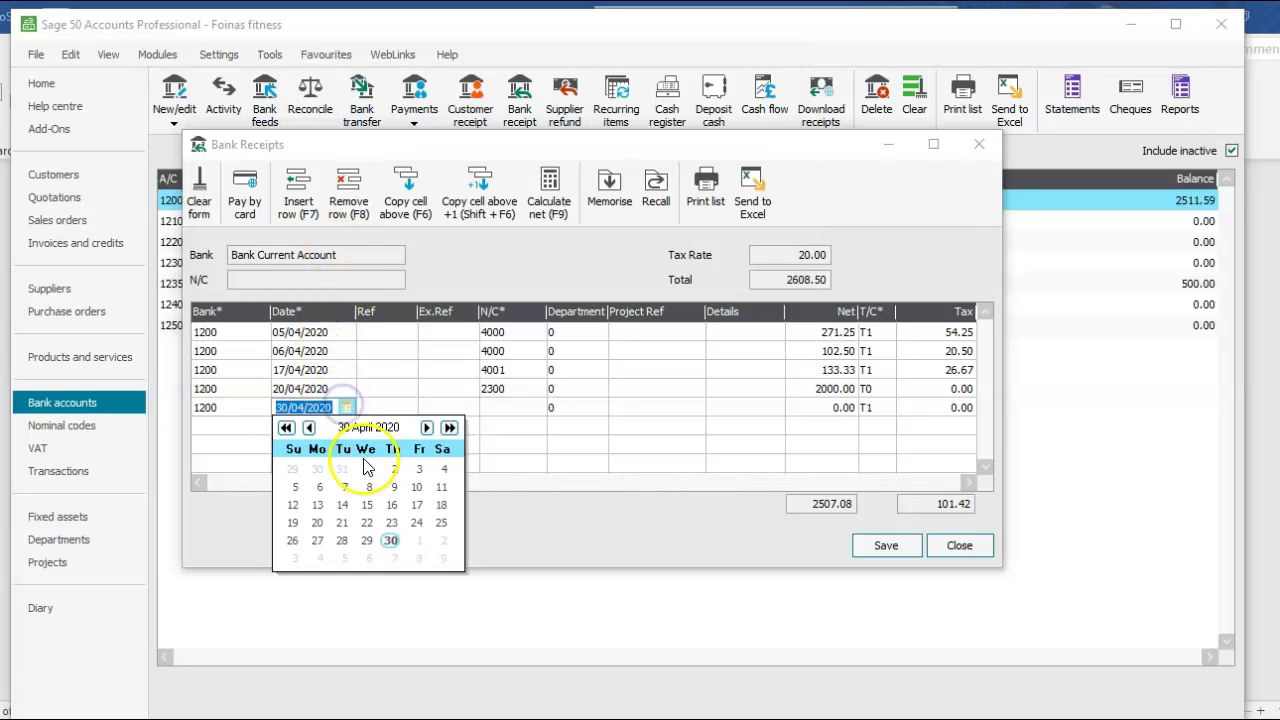
click(389, 528)
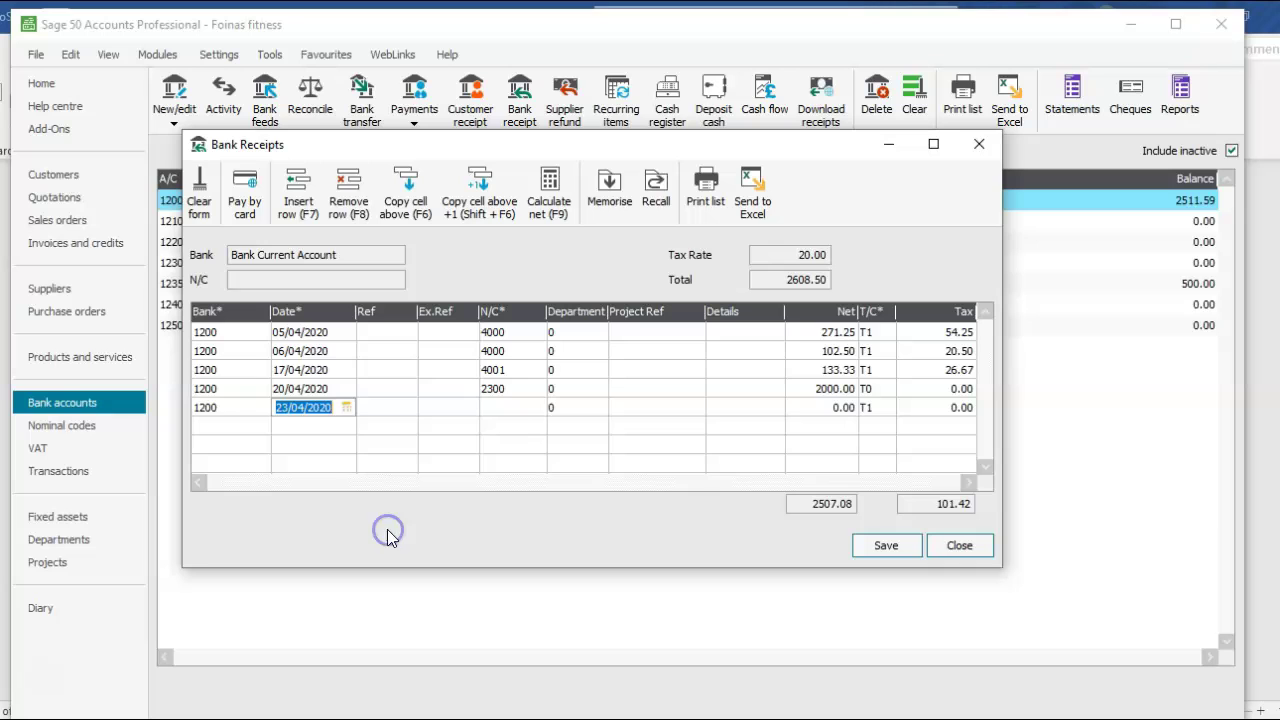
Assign nominal code 4001 Sales Nutrition (plans and Bars) to the fifth receipt line.
click(508, 405)
click(537, 410)
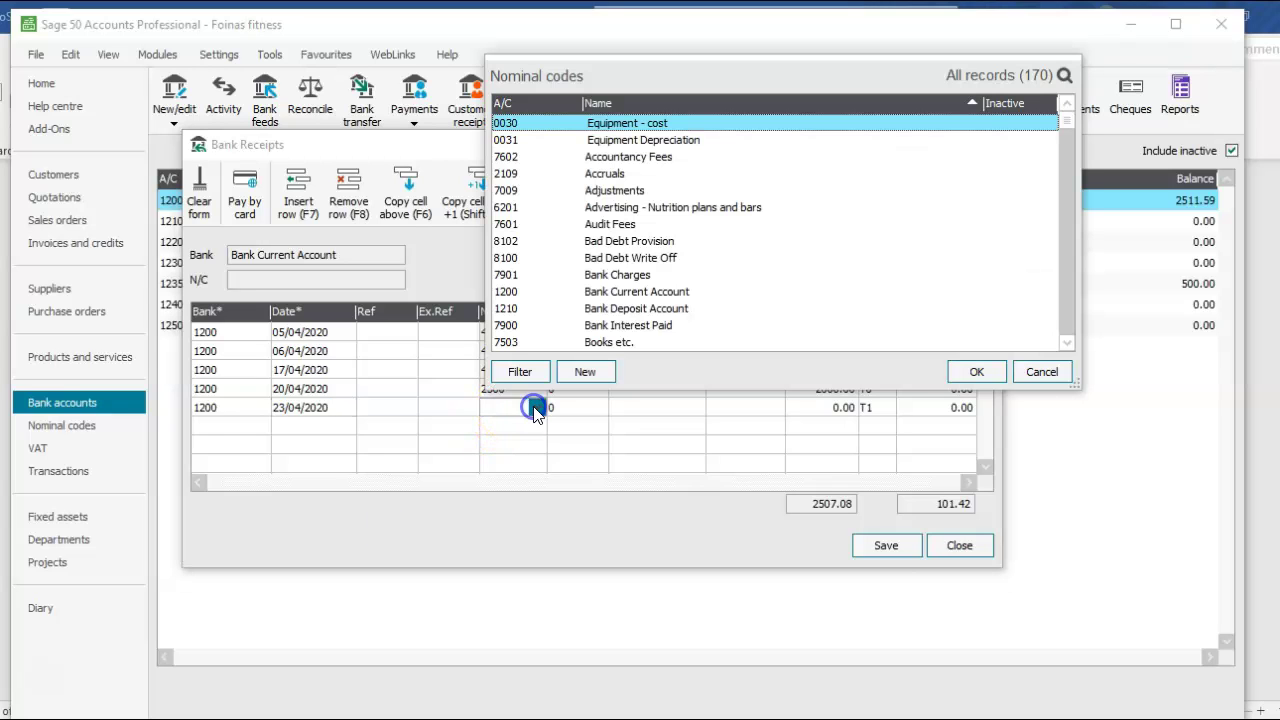
text(s)
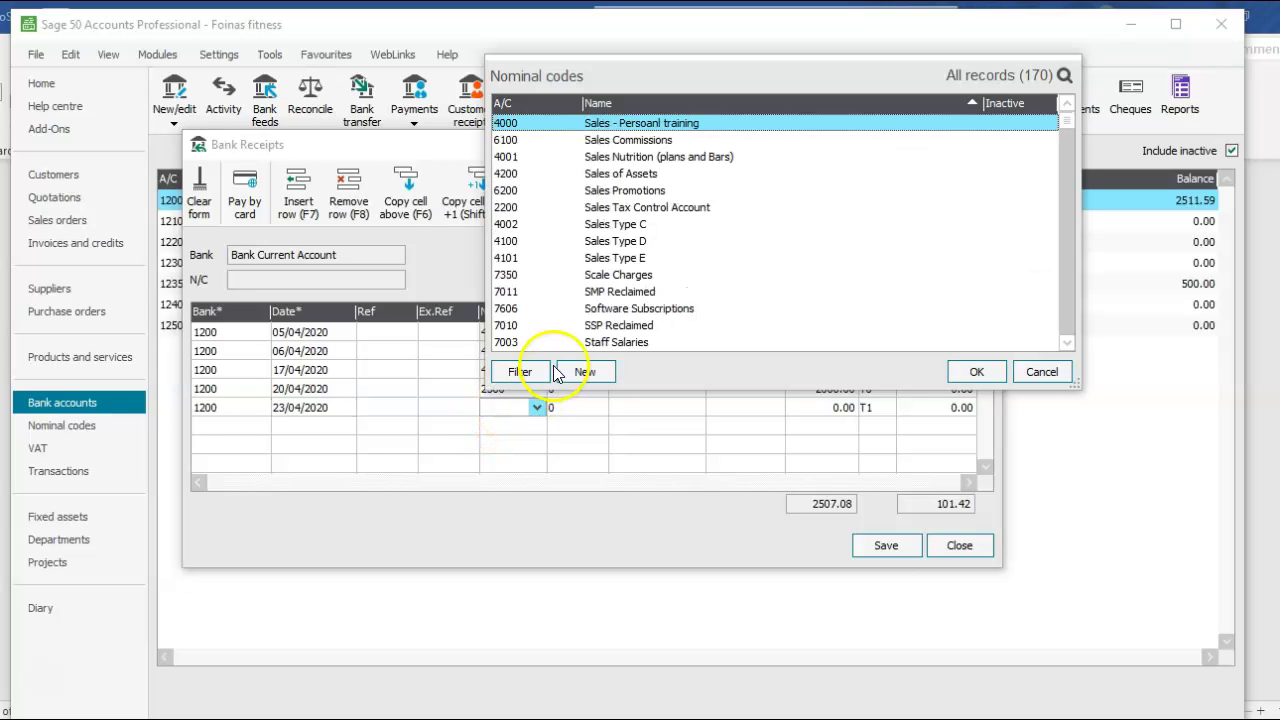
click(679, 160)
click(960, 371)
Enter the gross amount of 80 on the fifth receipt line and calculate its net and tax.
click(828, 408)
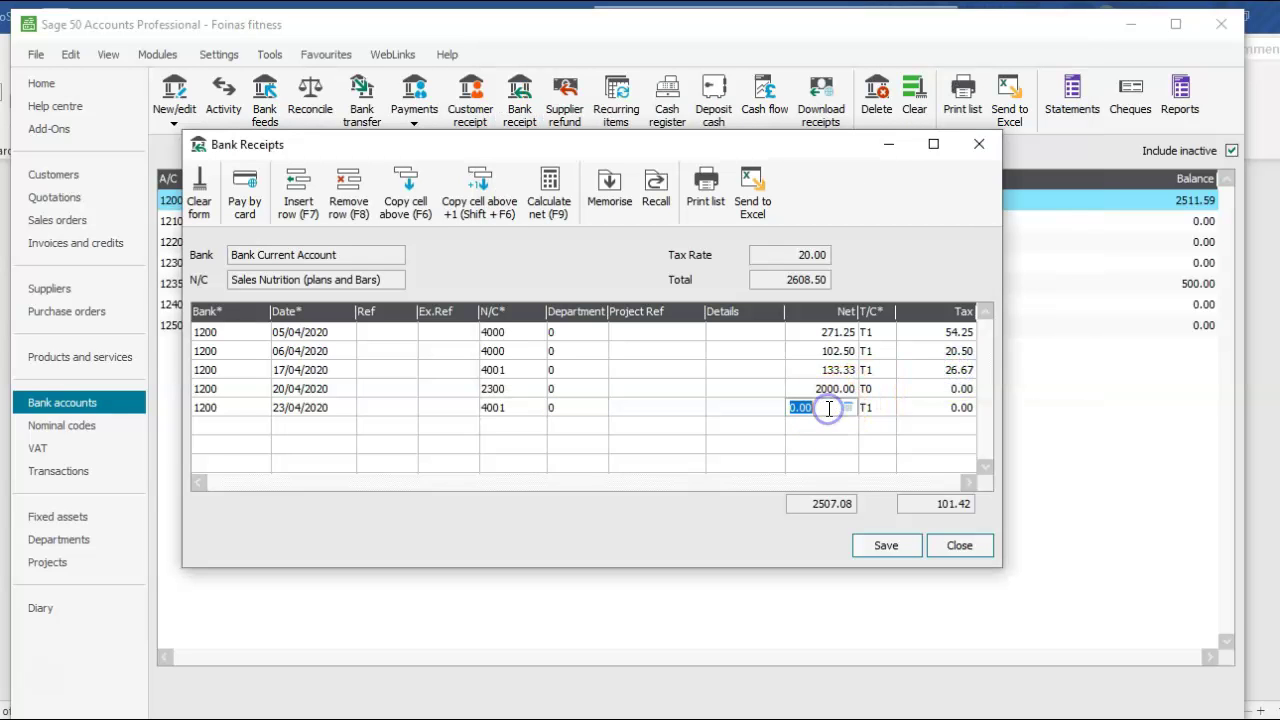
text(80)
click(549, 190)
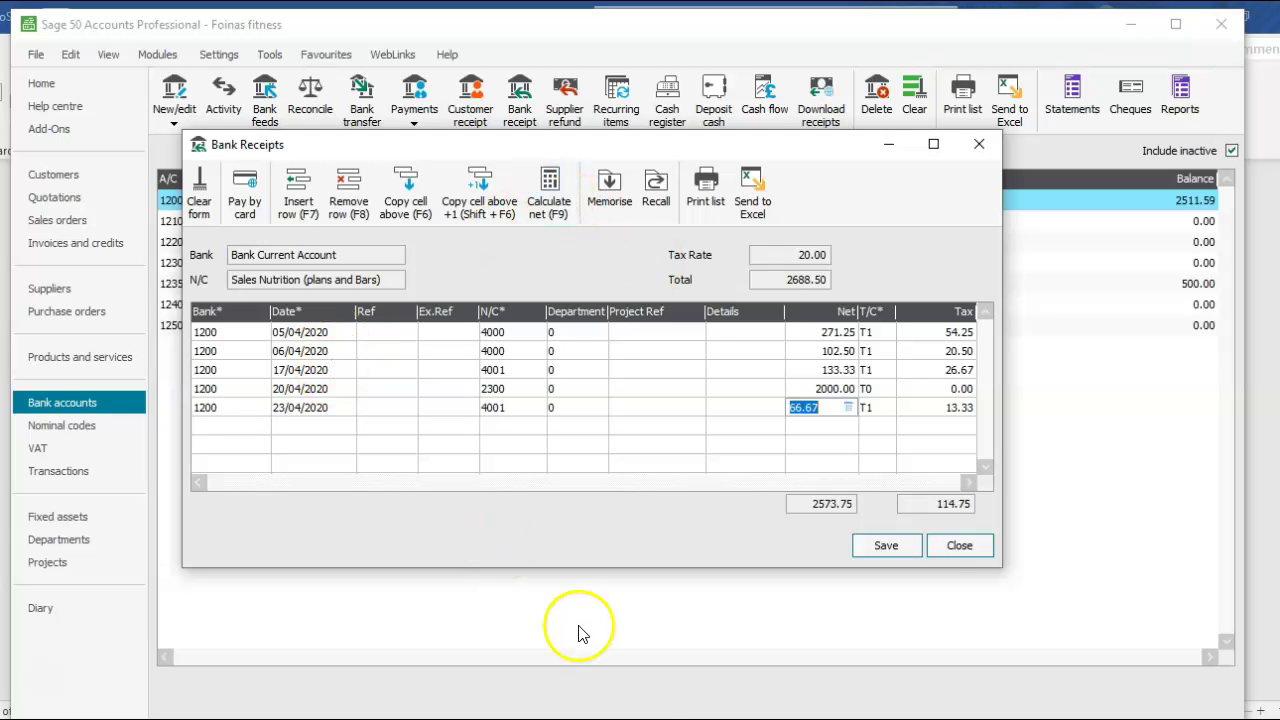
Check the bank statement for the next receipt and add a sixth line for bank account 1200 dated 25/04/2020.
key(alt+Tab)
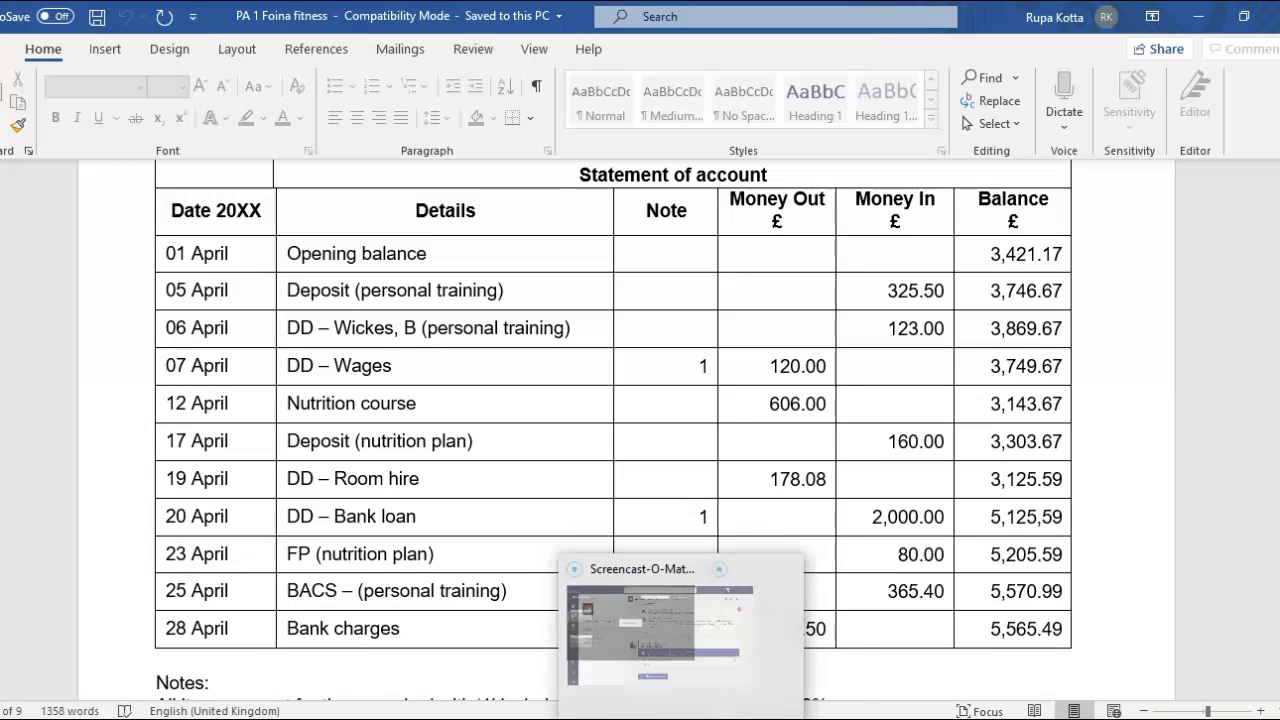
mouse_move(759, 718)
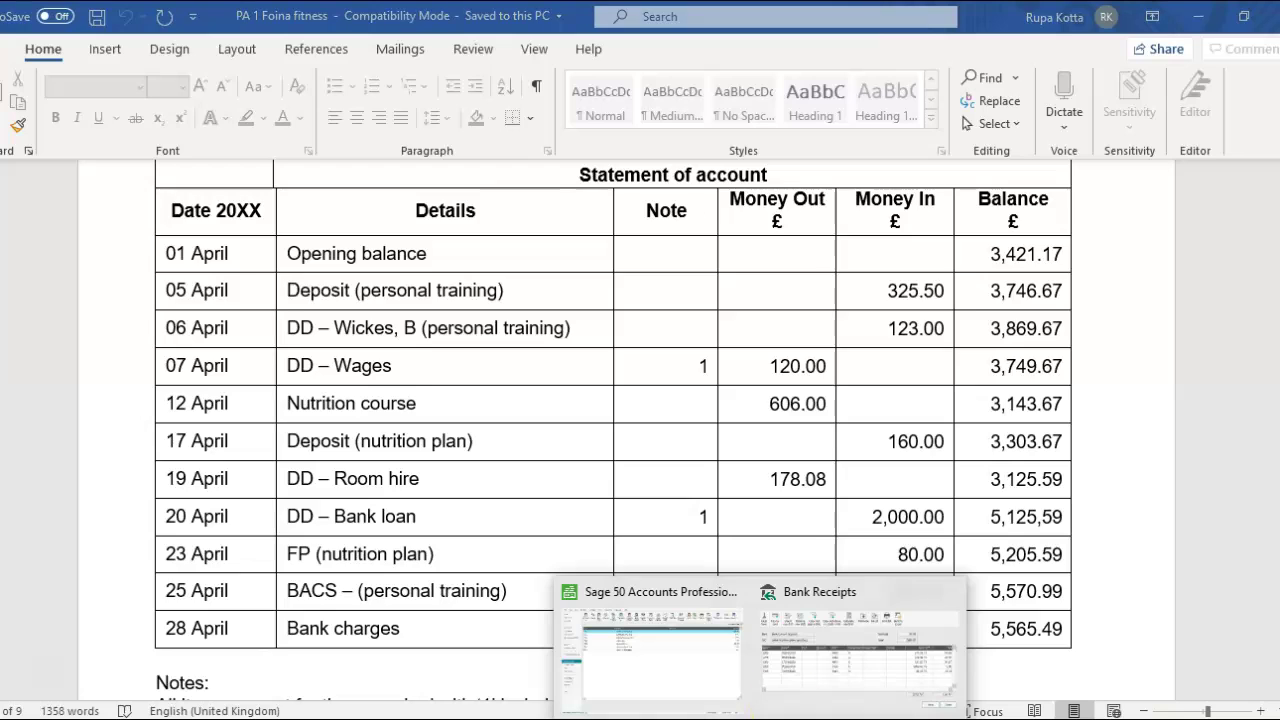
click(830, 645)
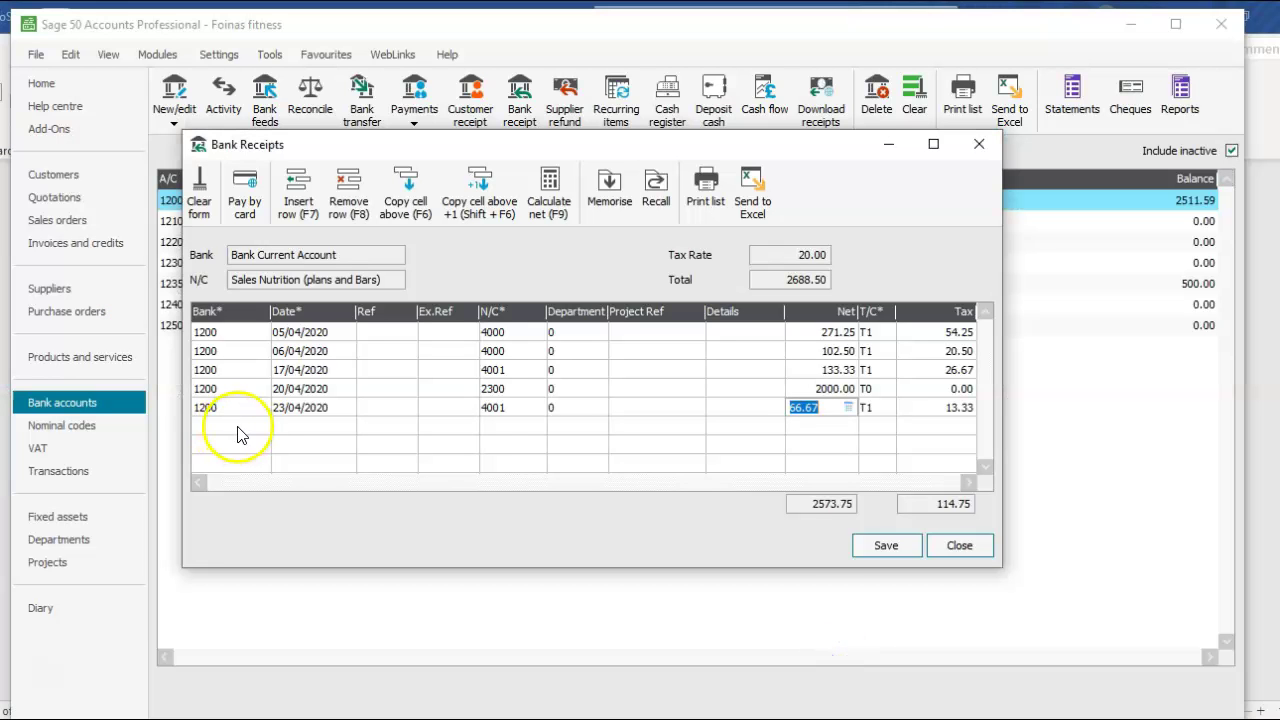
click(237, 433)
click(259, 427)
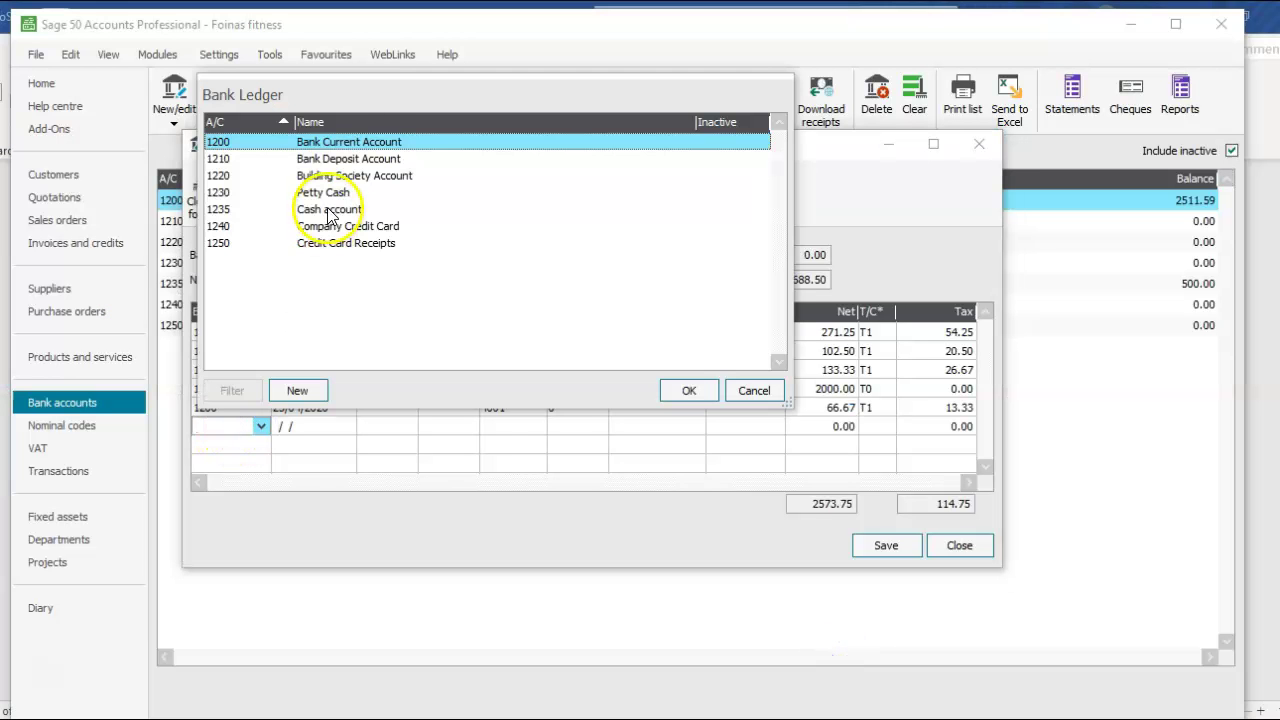
double_click(366, 141)
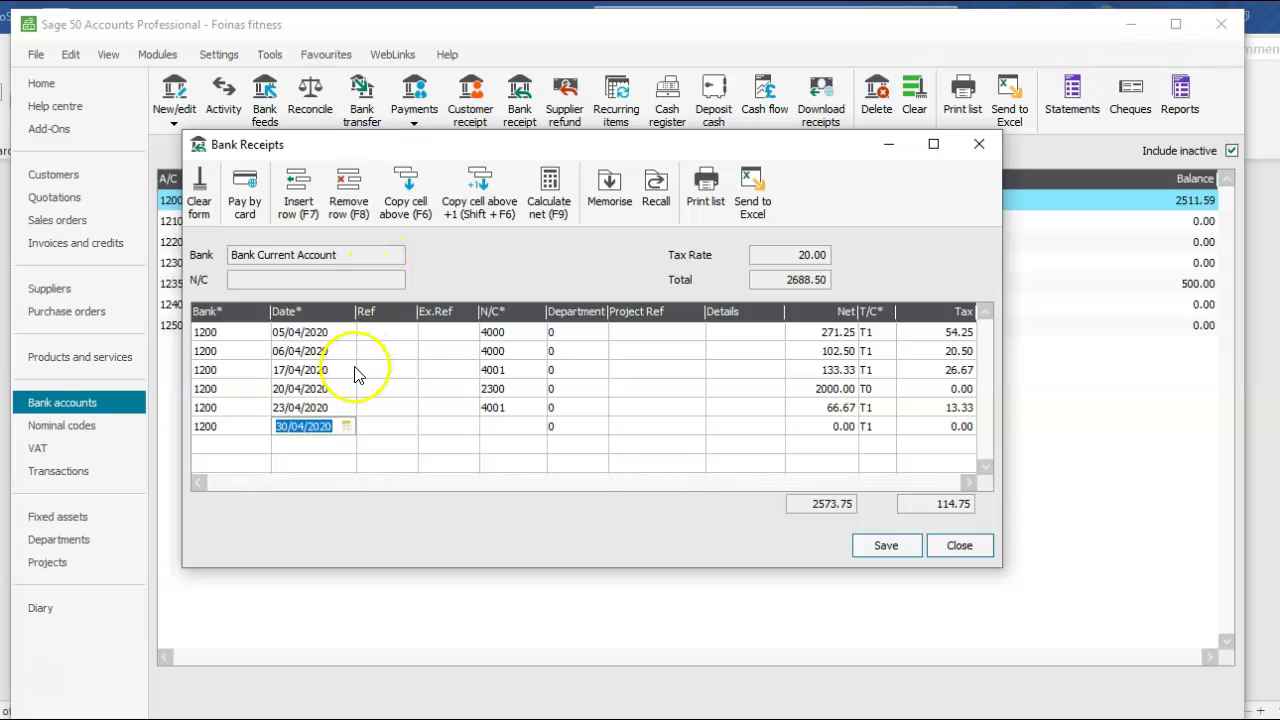
click(346, 426)
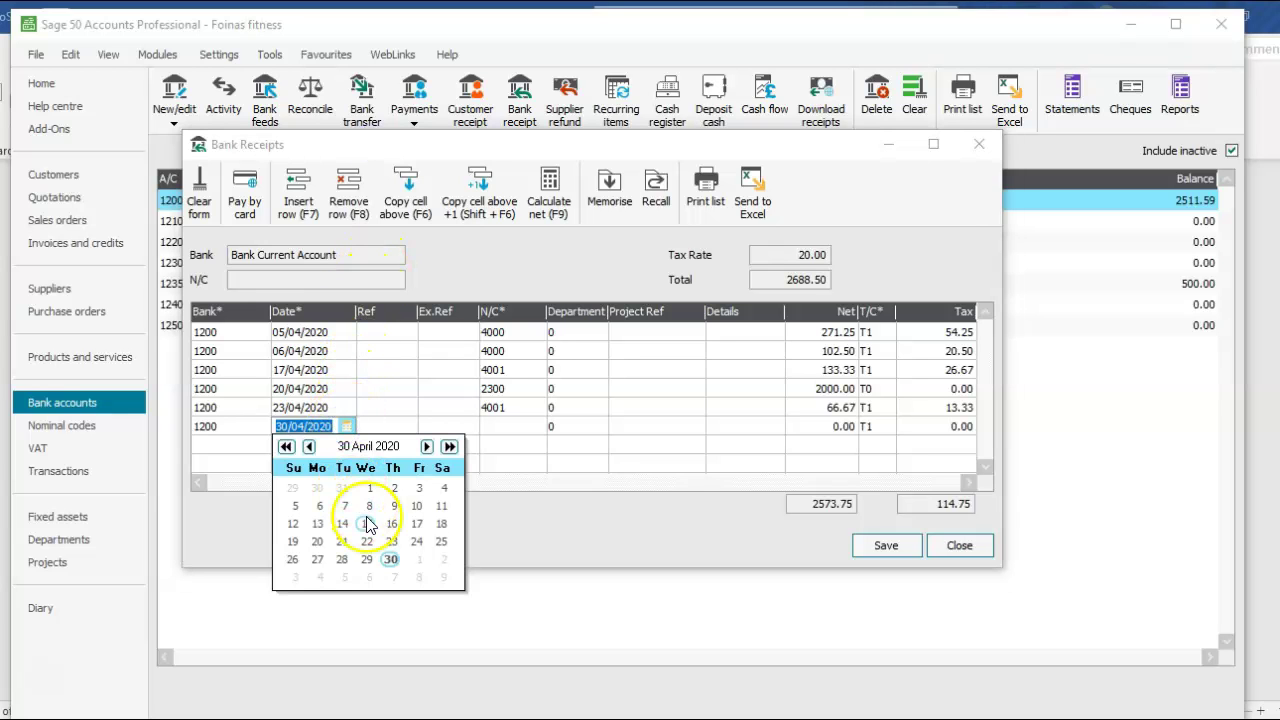
click(441, 541)
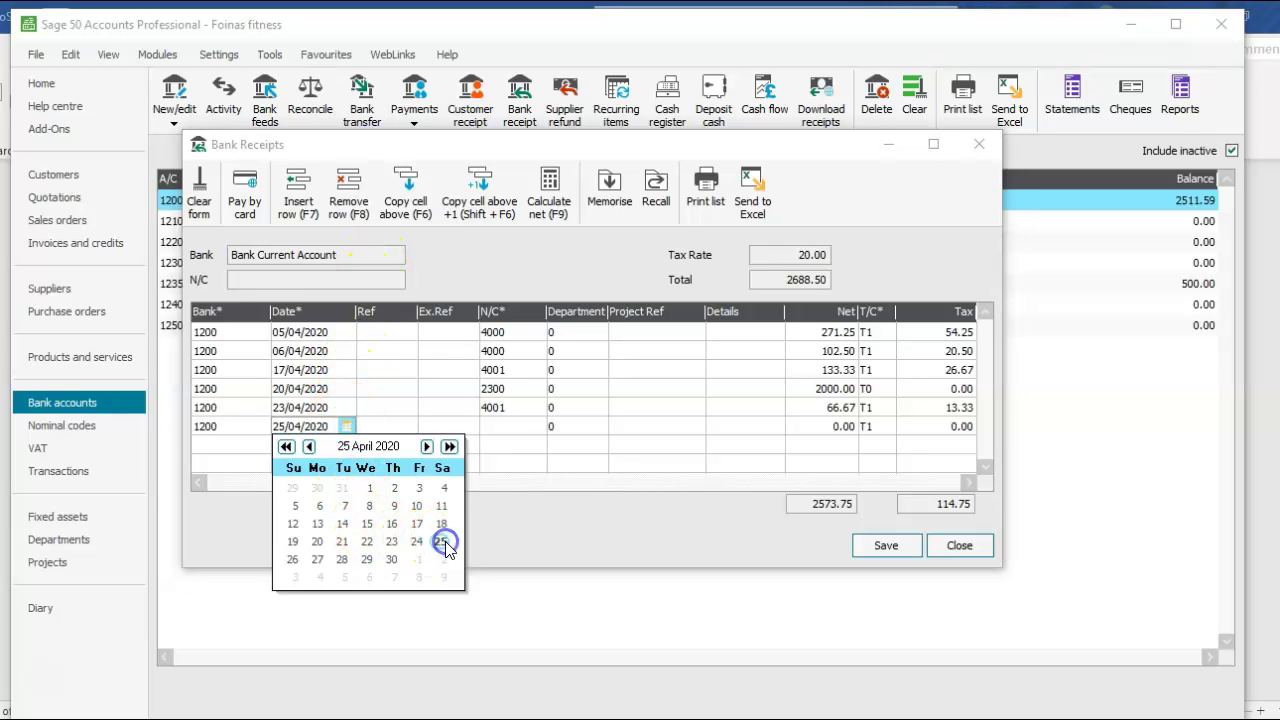
Assign nominal code 4000 Sales - Persoanl training to the sixth receipt line and open its net amount for entry.
click(508, 425)
click(535, 427)
key(s)
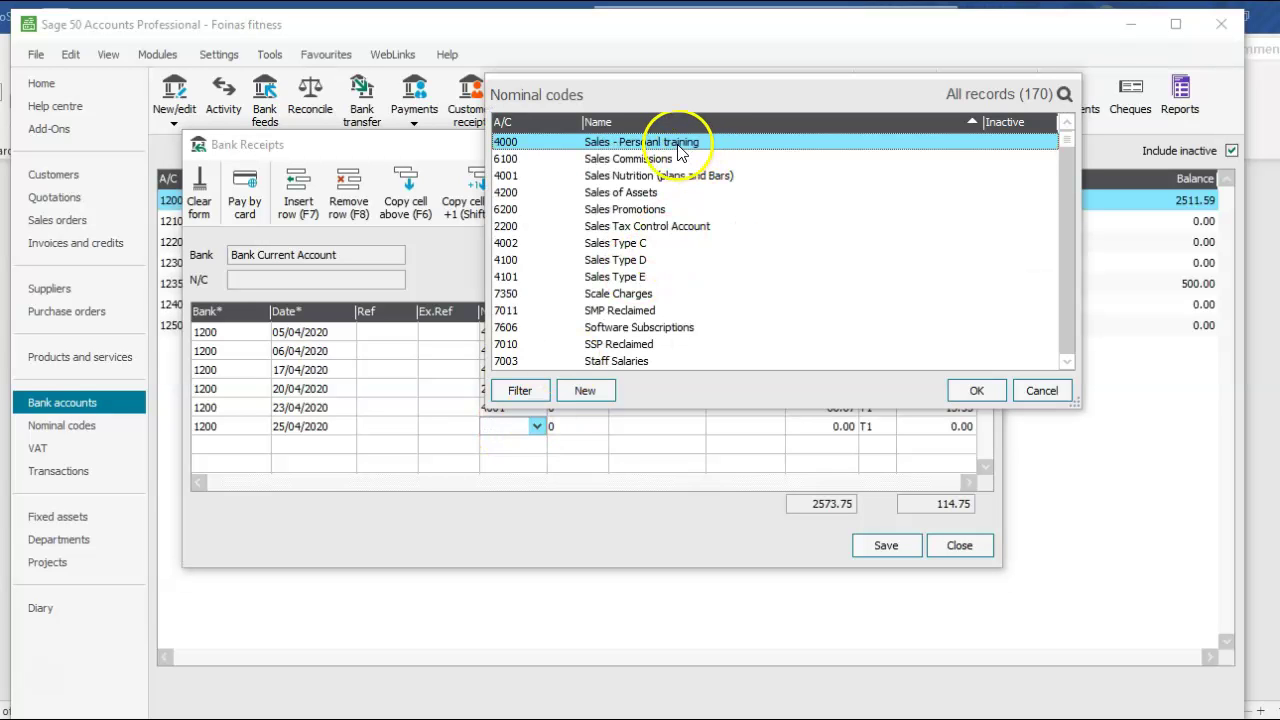
click(976, 390)
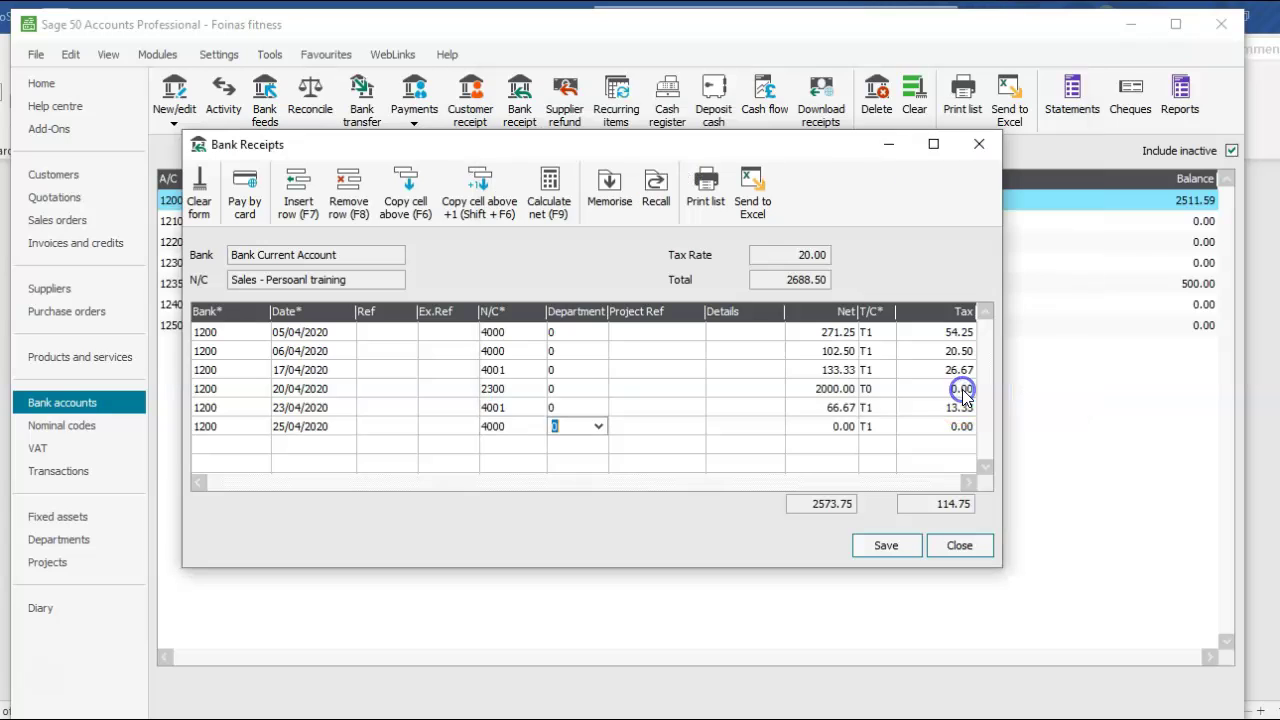
click(824, 425)
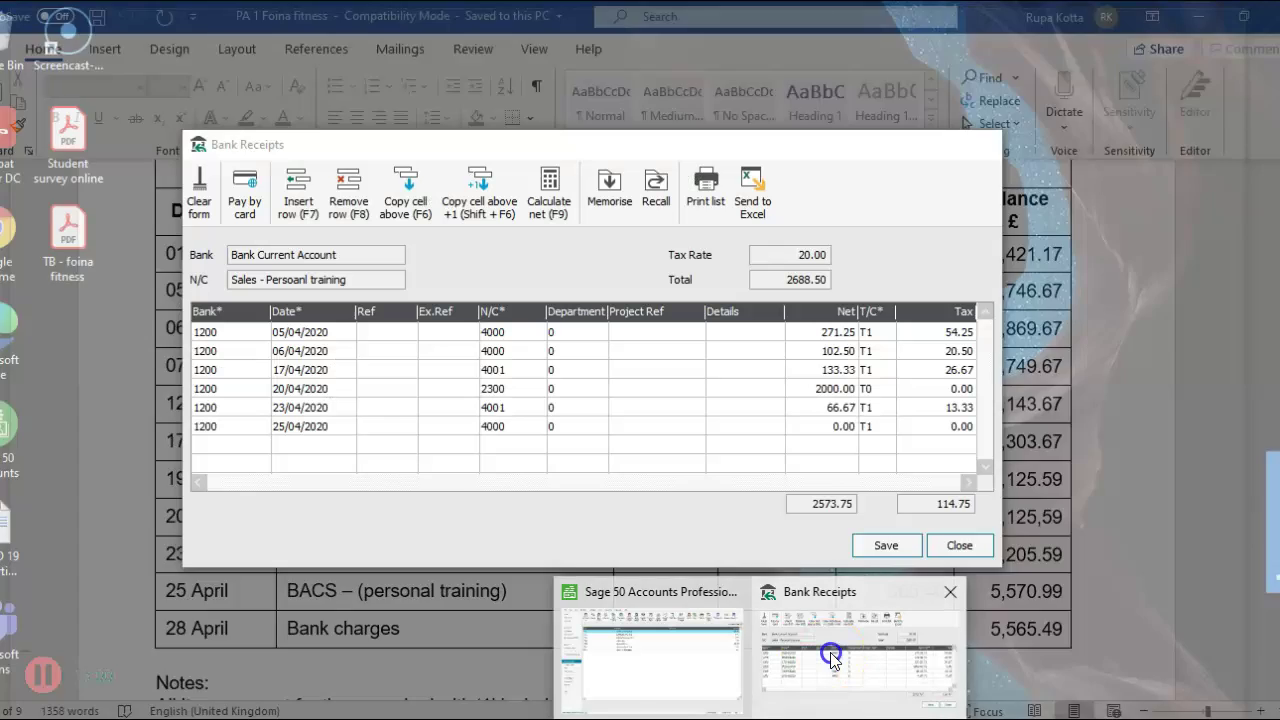
Enter the gross amount of 365.40 on the sixth receipt line and calculate its net and tax.
click(830, 652)
text(36)
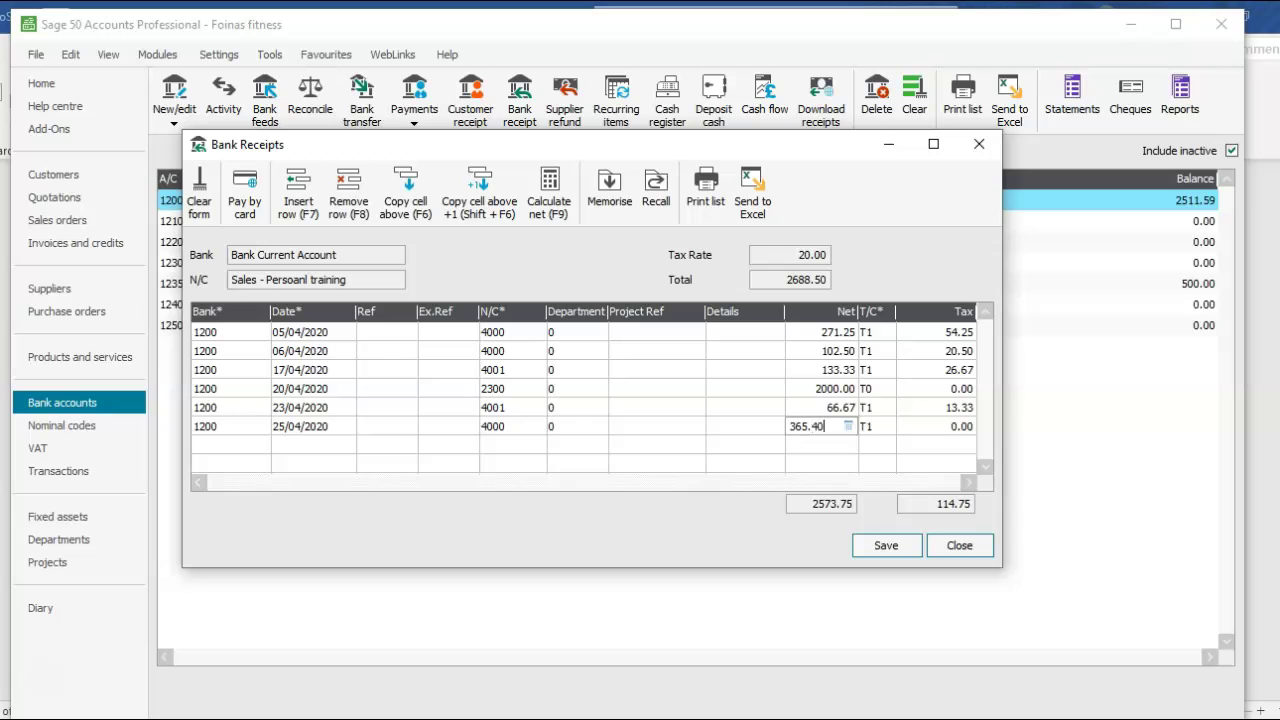
text(5.40)
click(550, 205)
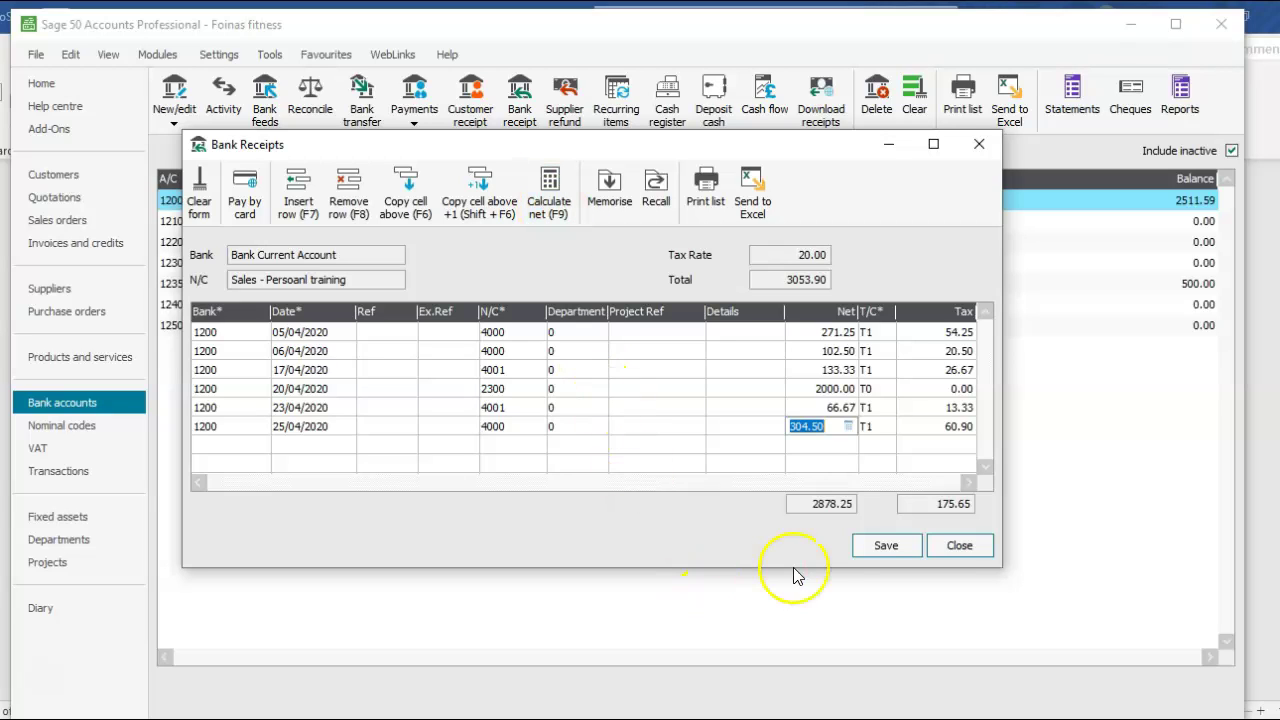
Save the bank receipts, close the form, and compare the Bank Current Account balance with the closing balance on the bank statement.
click(873, 552)
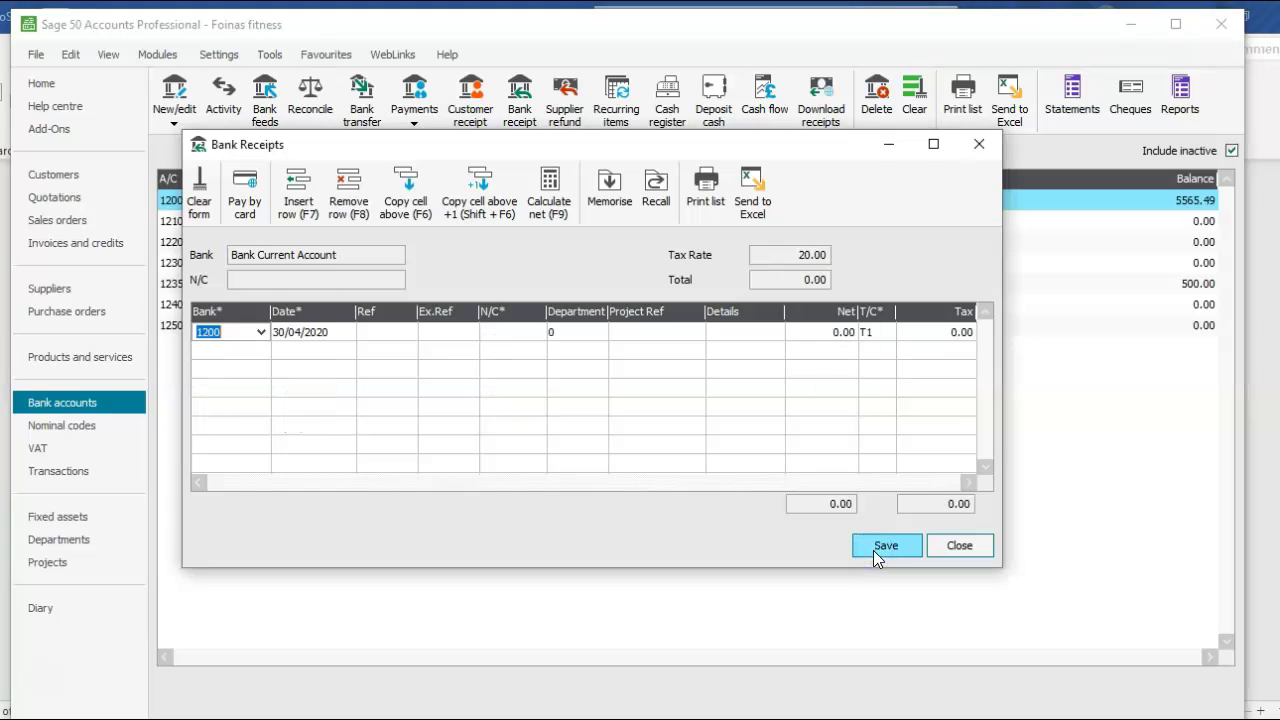
click(945, 550)
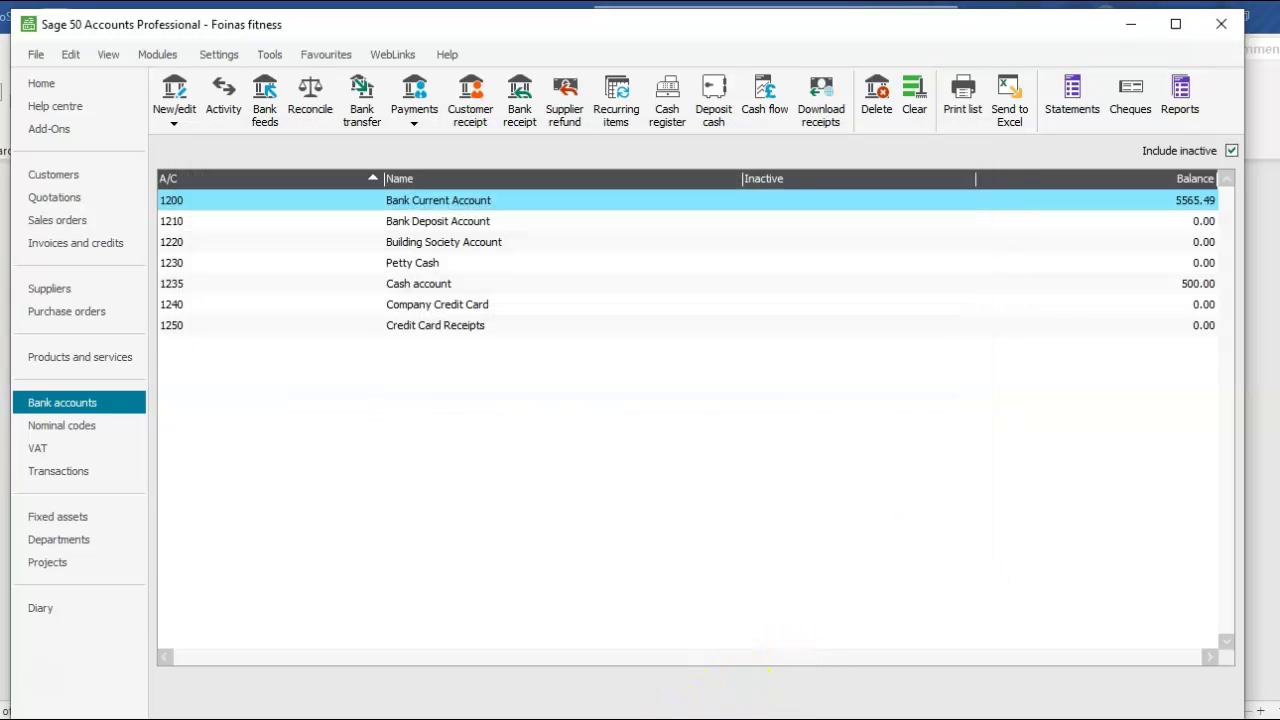
key(alt+Tab)
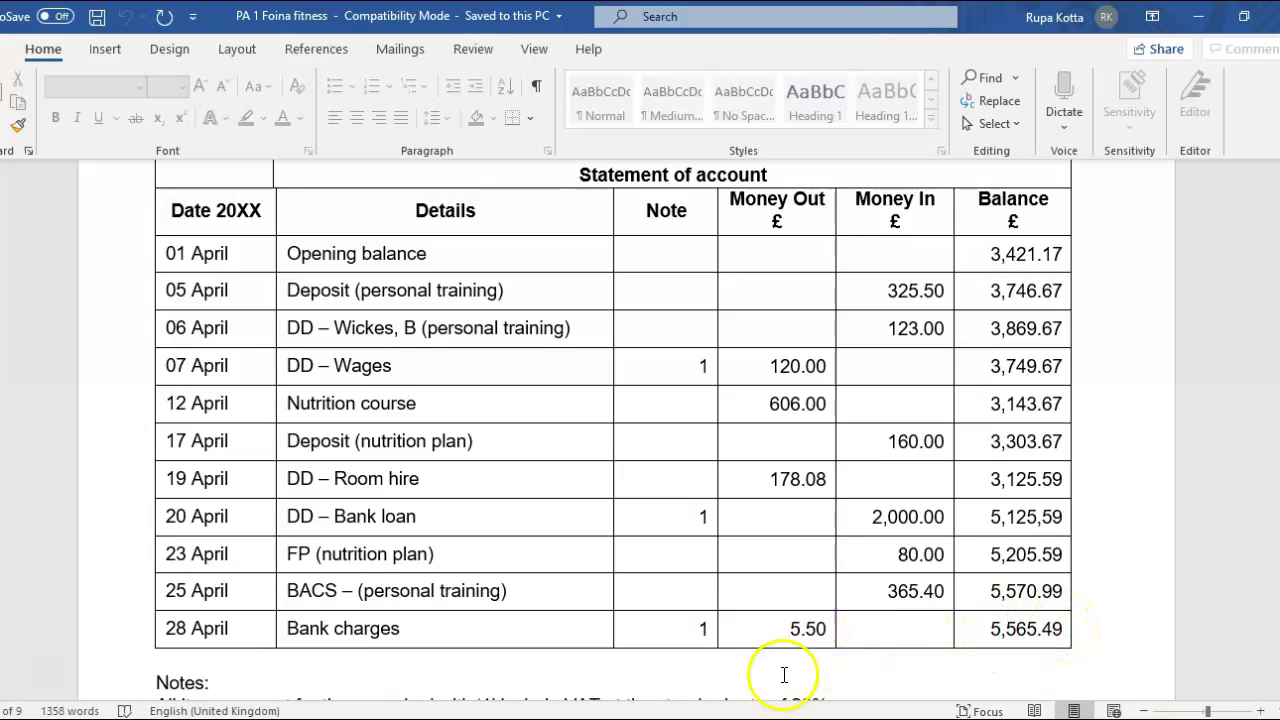
key(alt+Tab)
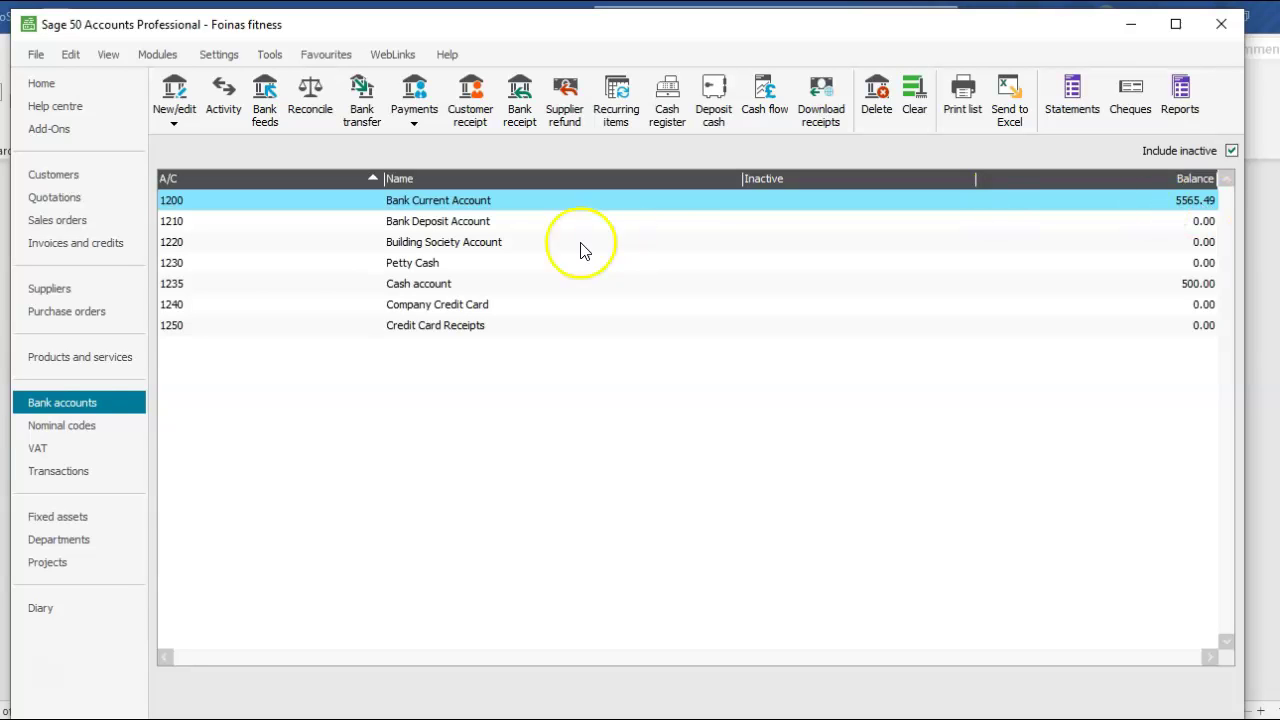
Review the posted payments and receipts in the transactions list, including their amounts paid, and select the receipt dated 05/04/2020.
click(56, 473)
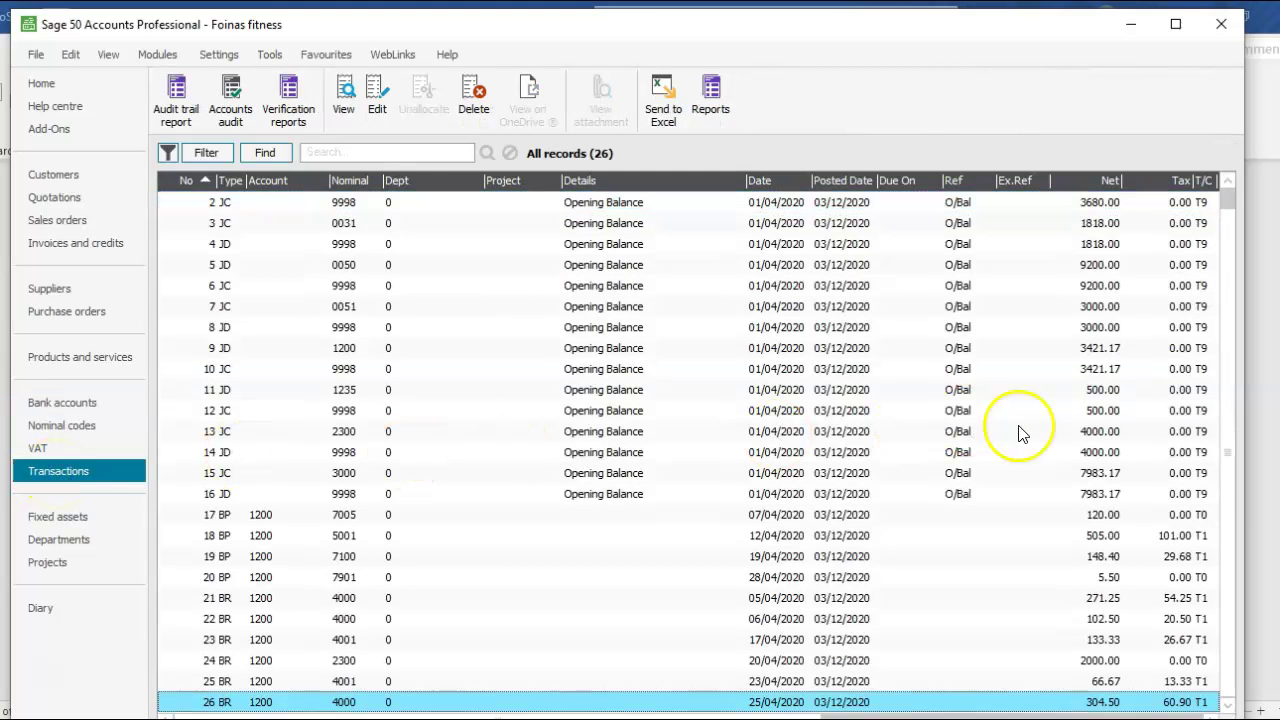
drag(1218, 274, 1226, 706)
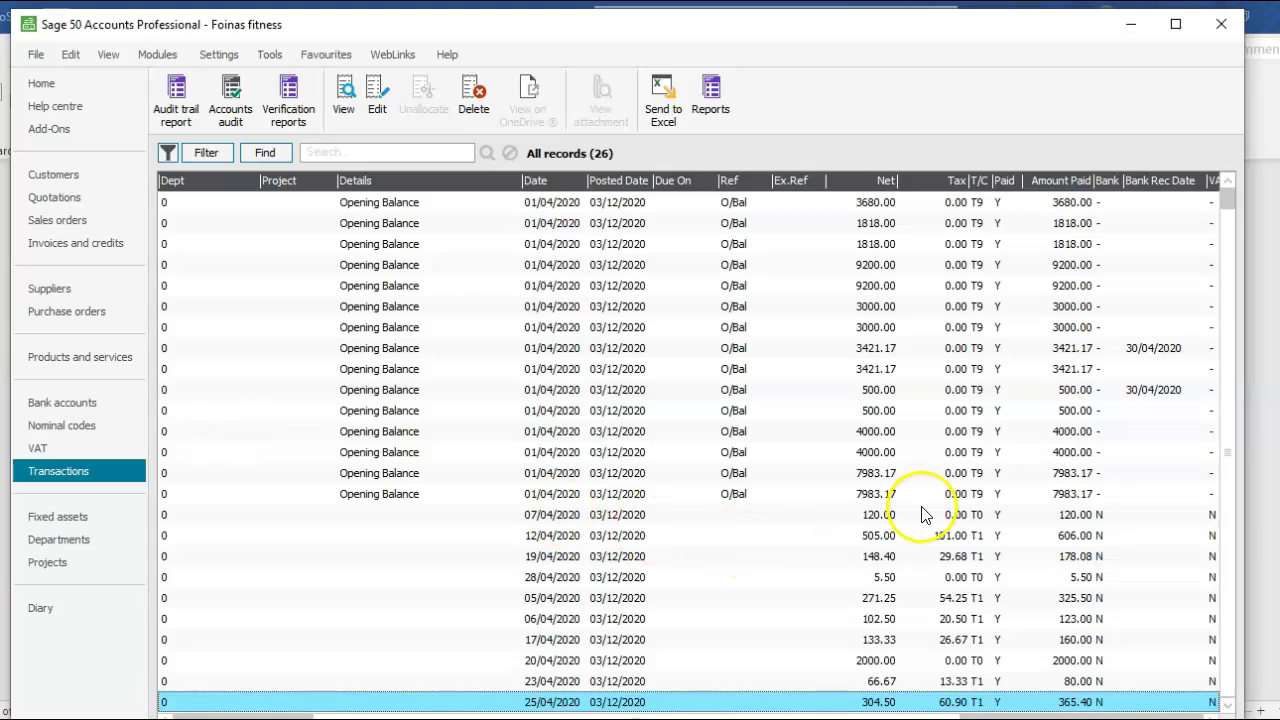
click(878, 599)
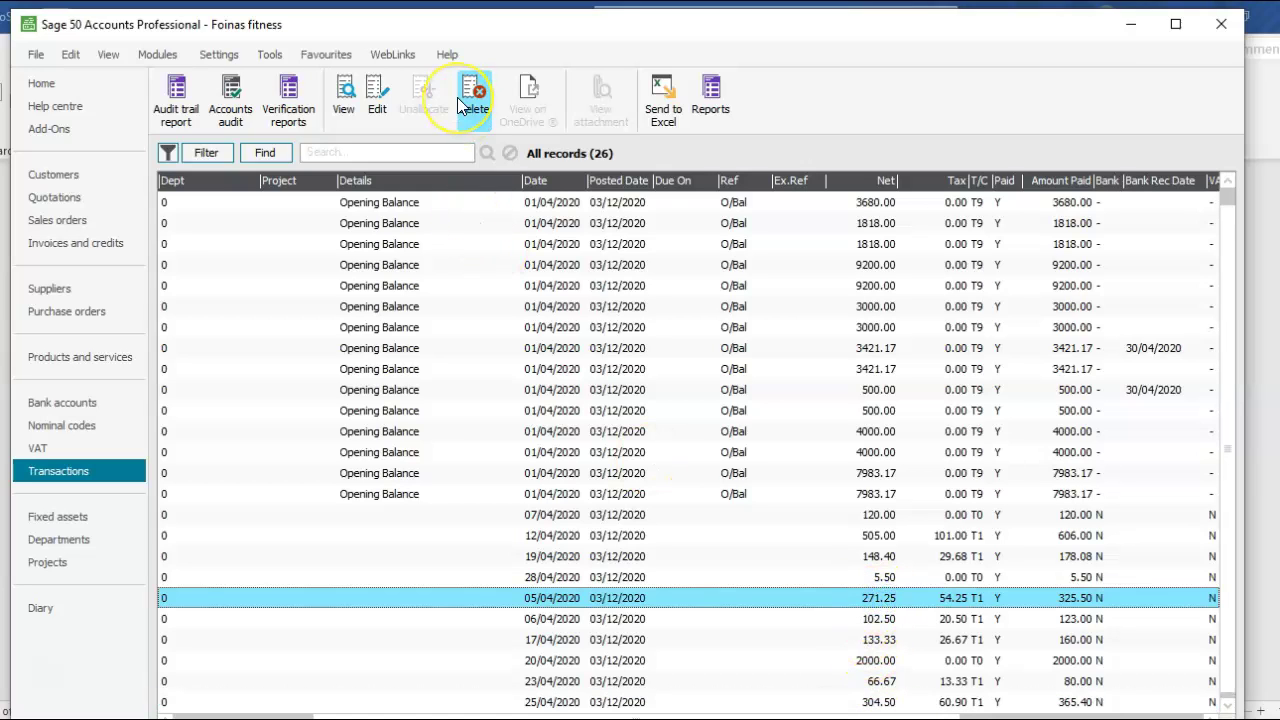